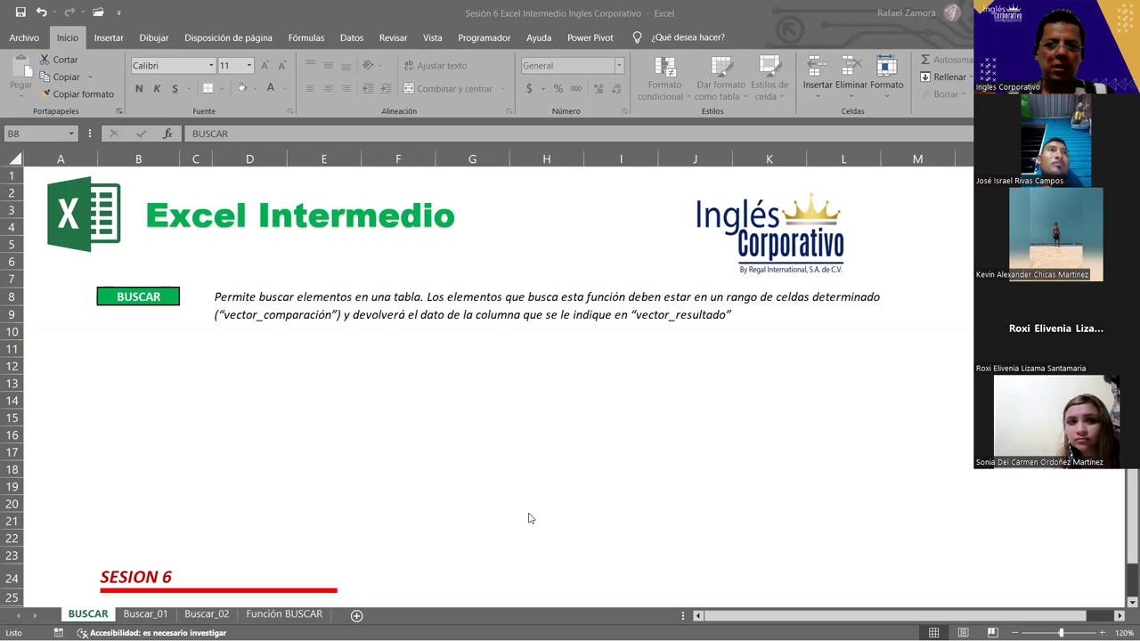
Dismiss the protected-sheet warning on the BUSCAR intro sheet and switch to the Buscar_01 sheet.
click(523, 13)
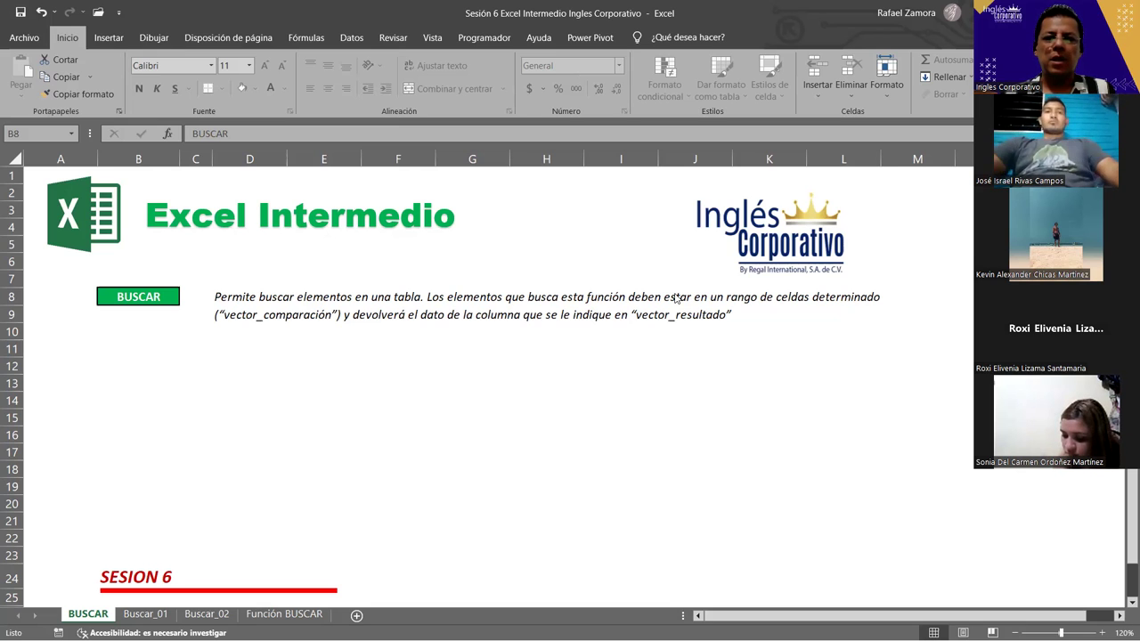
double_click(165, 303)
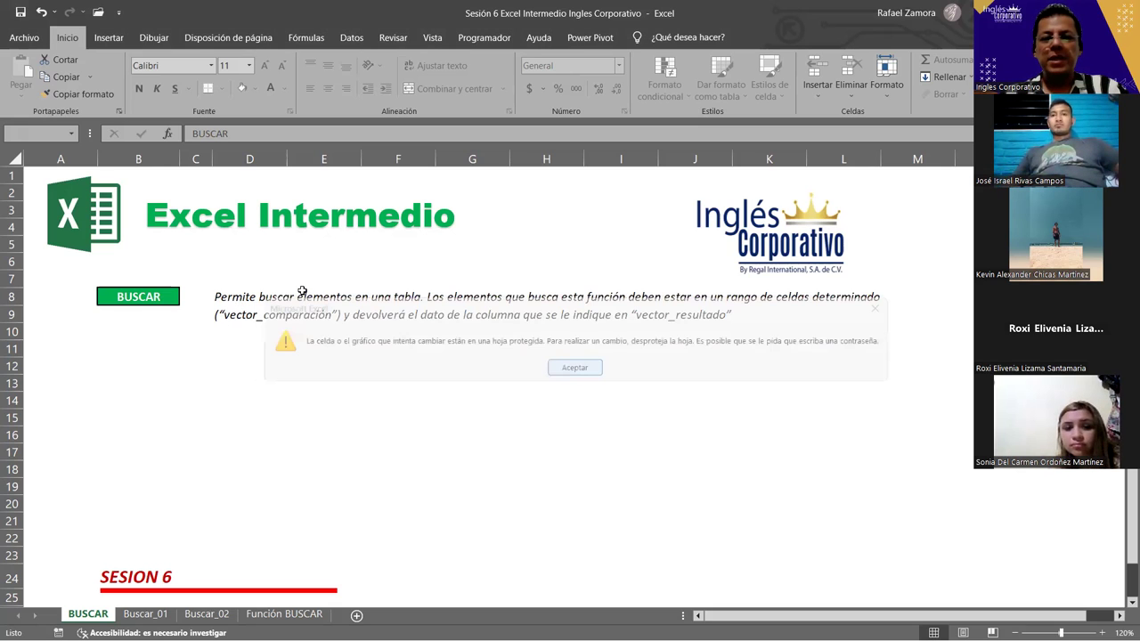
key(Return)
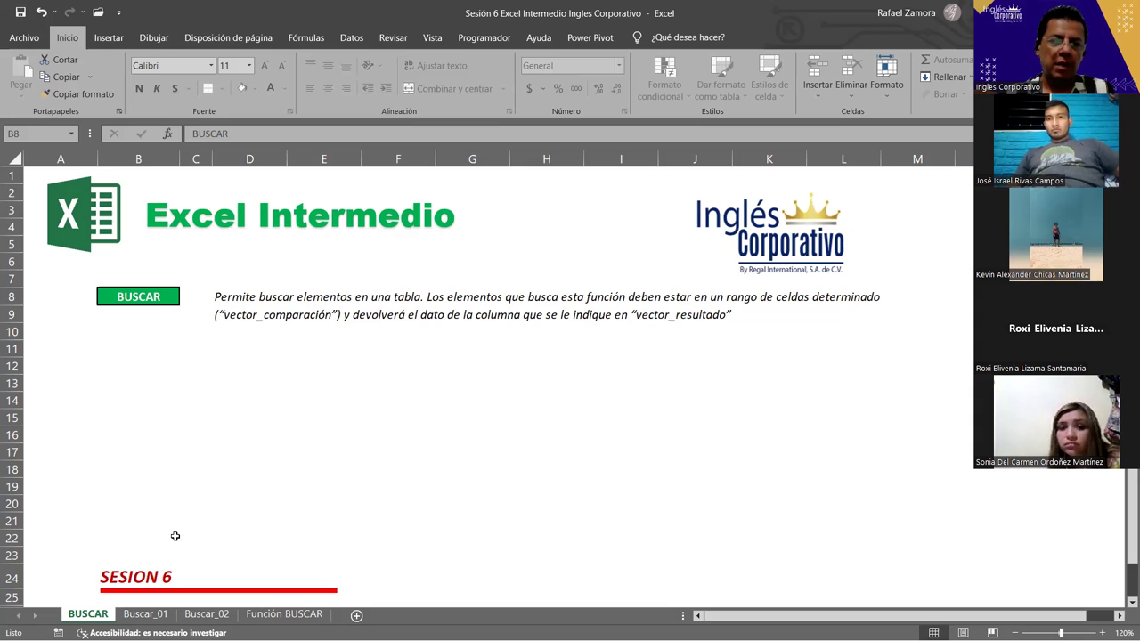
click(142, 614)
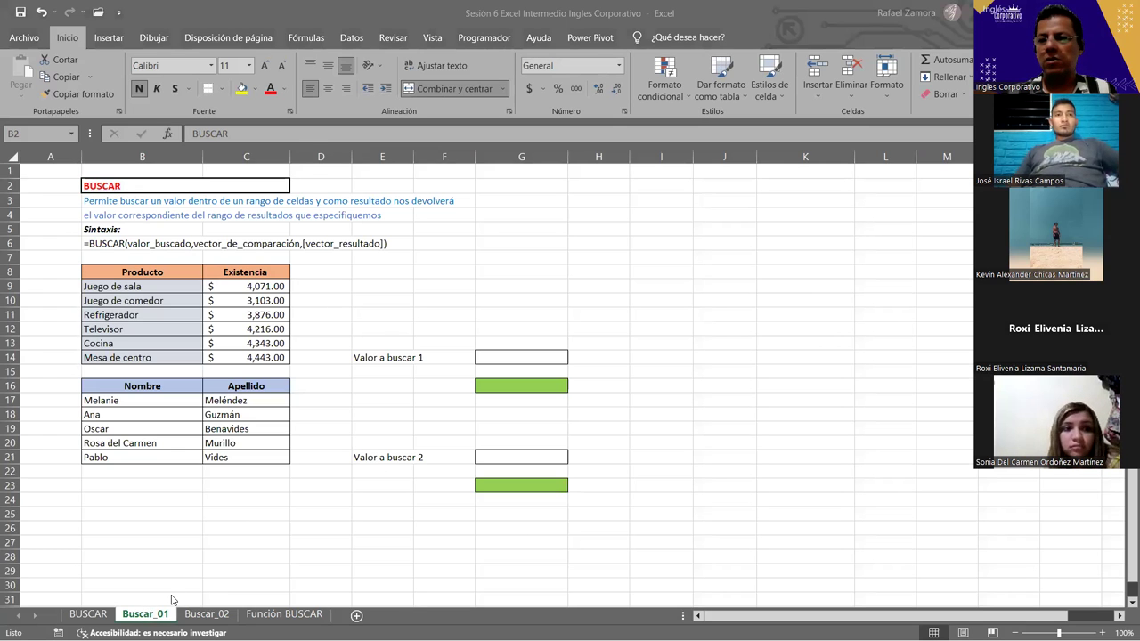
click(485, 303)
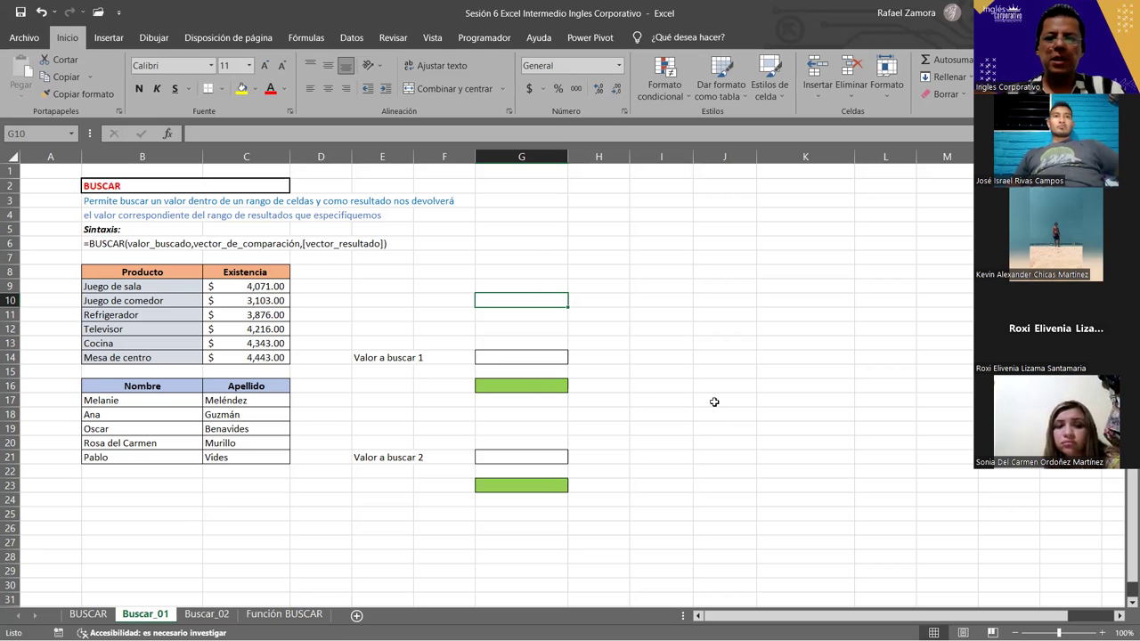
click(708, 371)
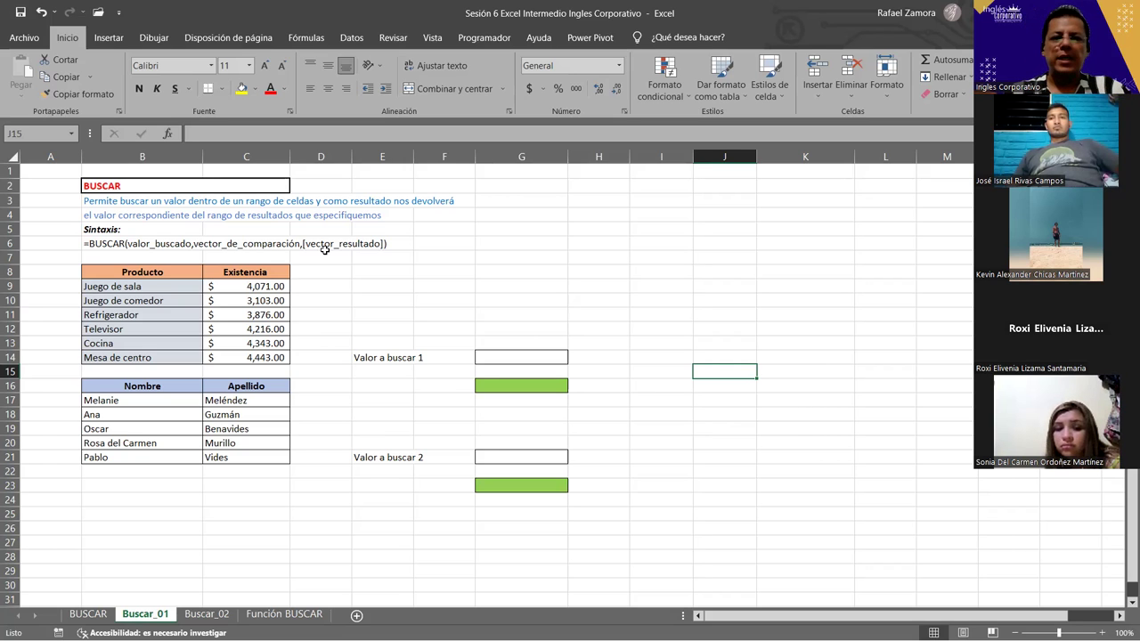
click(110, 201)
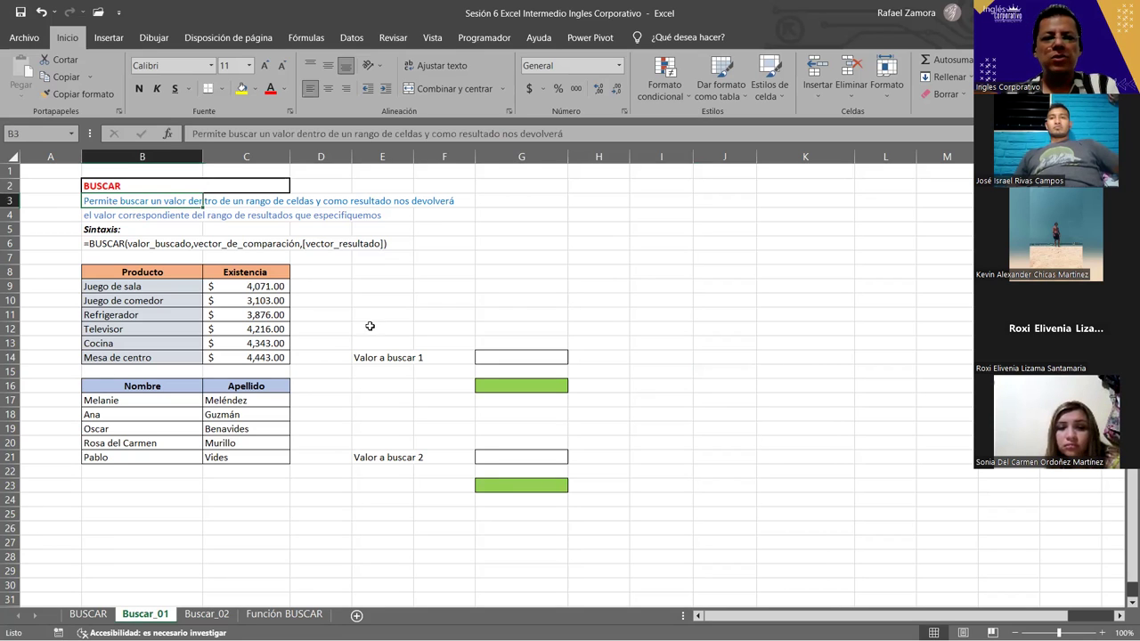
click(505, 289)
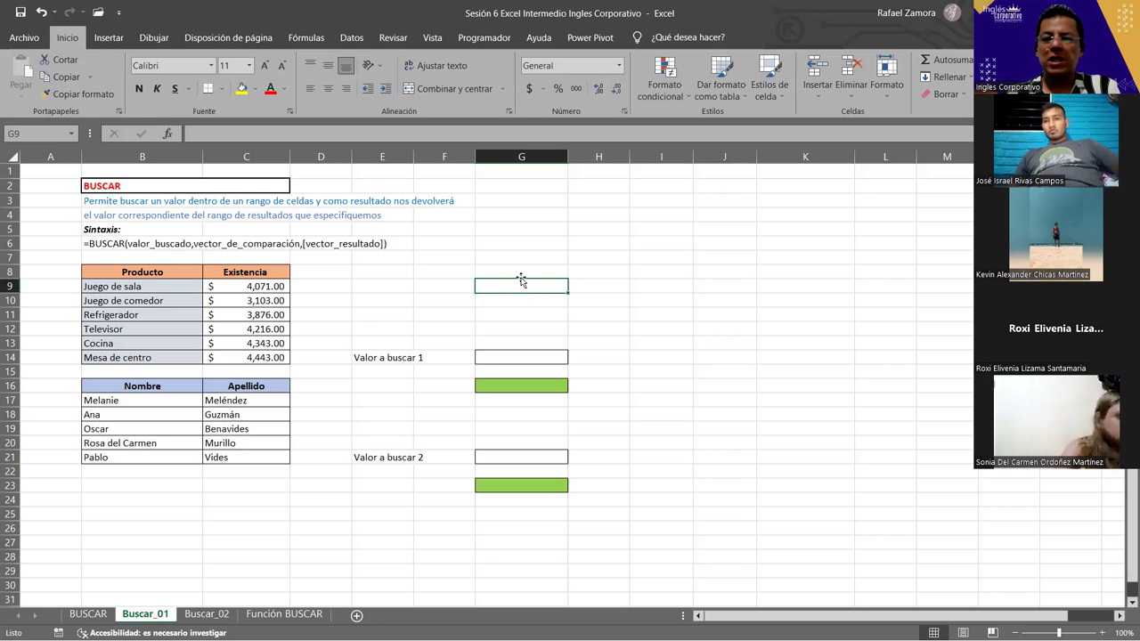
click(403, 300)
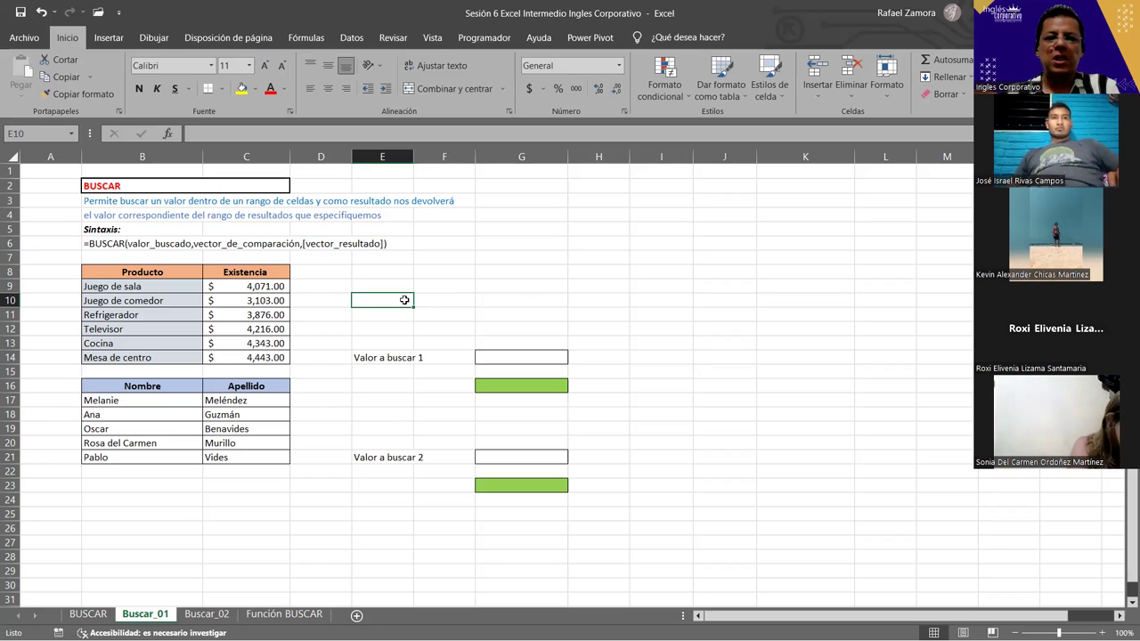
click(254, 300)
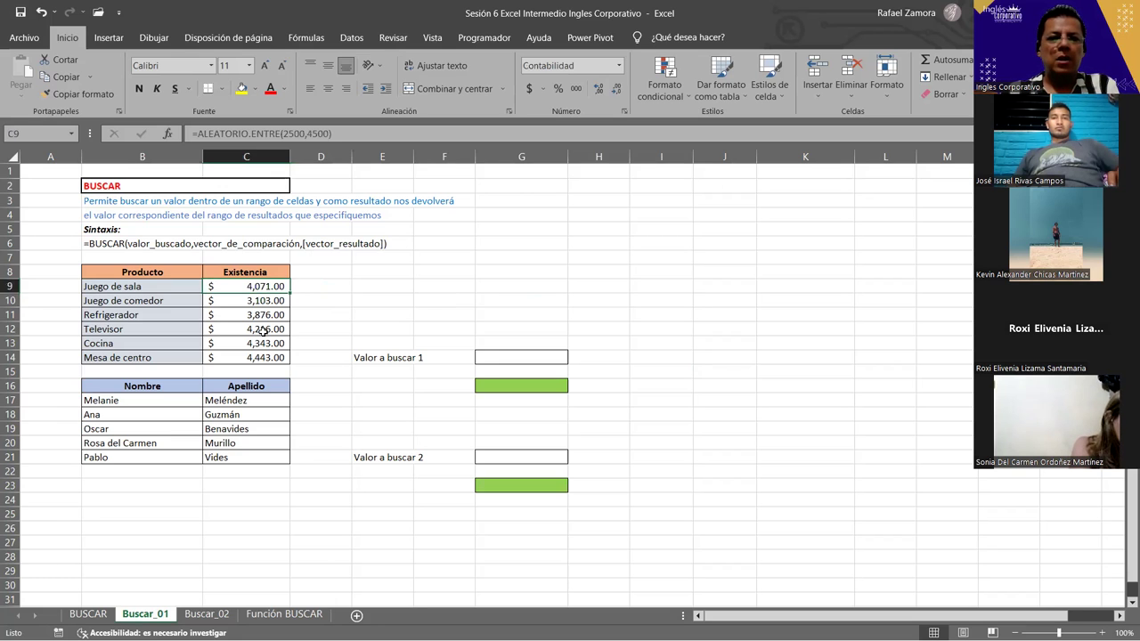
click(415, 284)
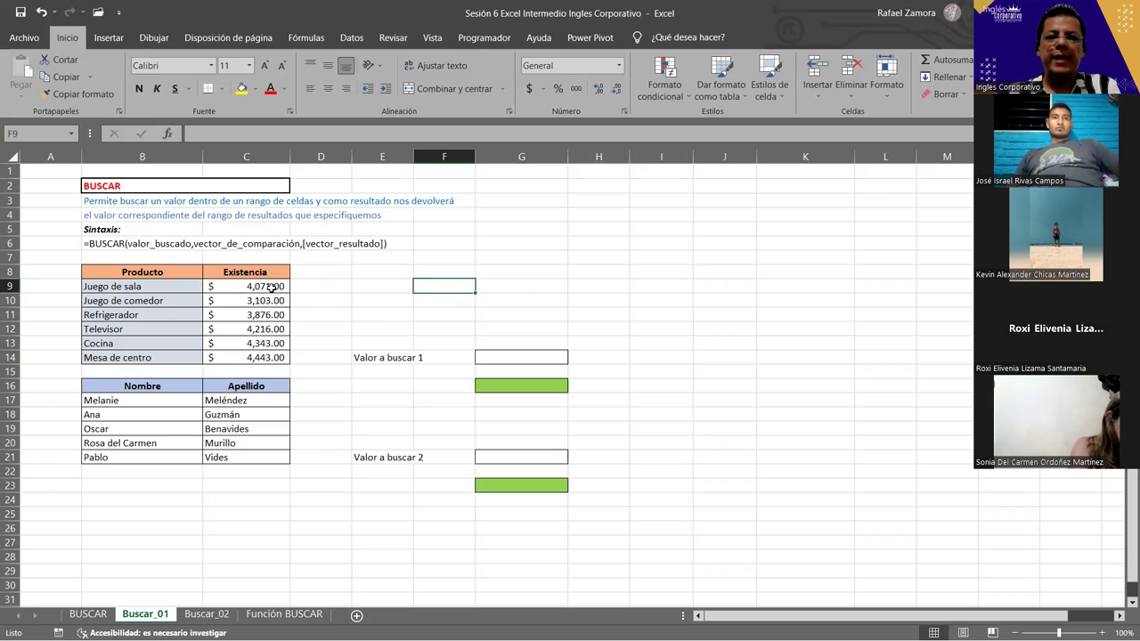
drag(272, 286, 270, 357)
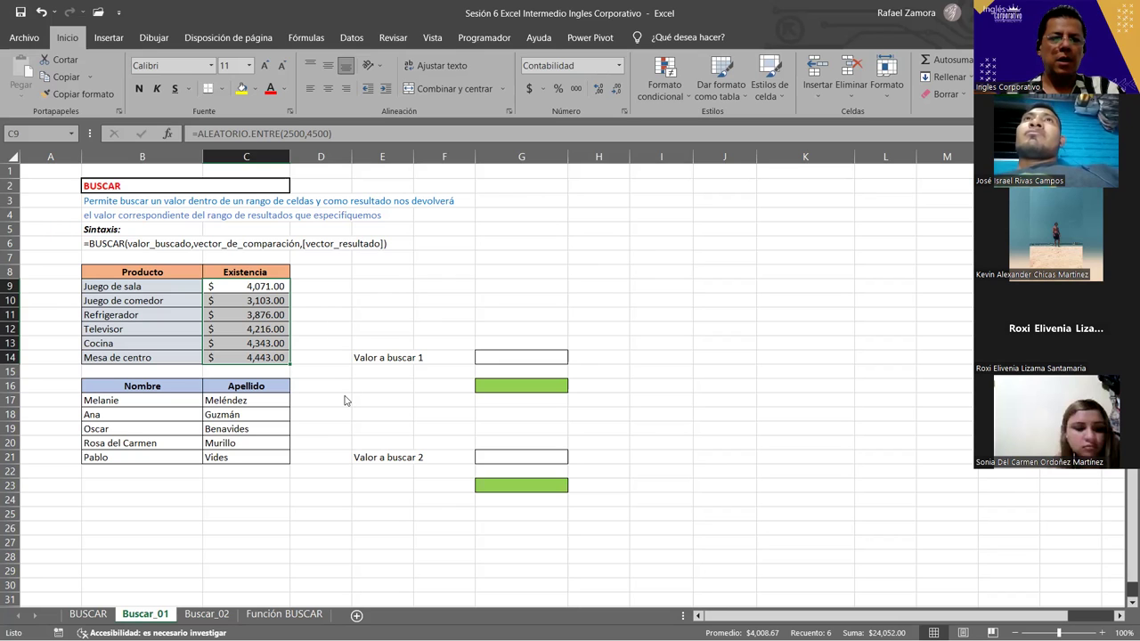
key(alt+Tab)
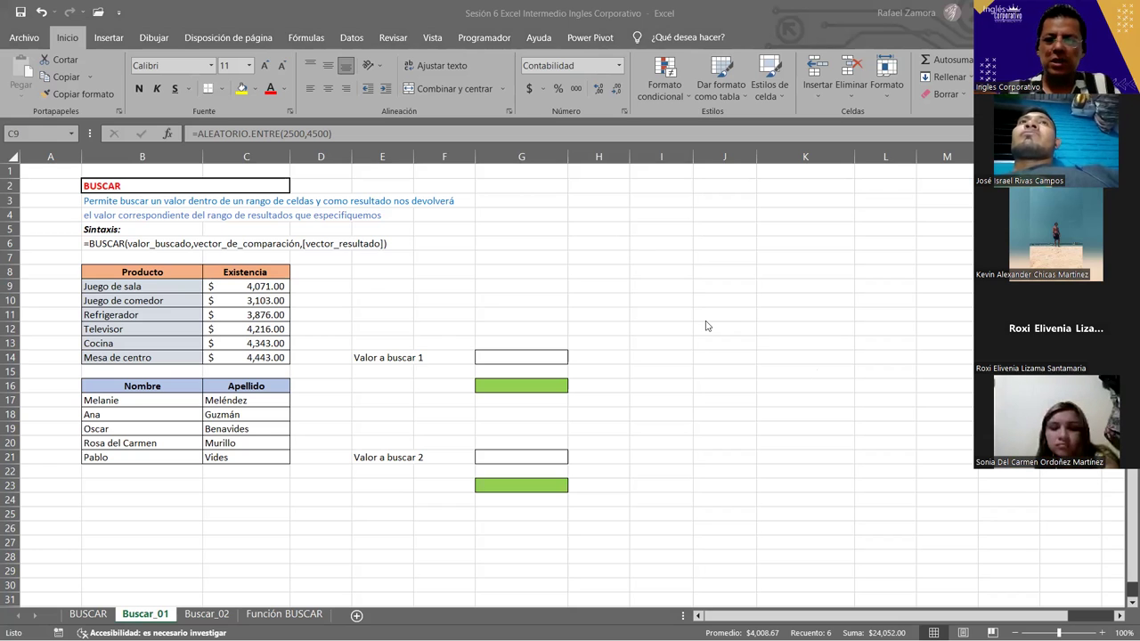
click(435, 297)
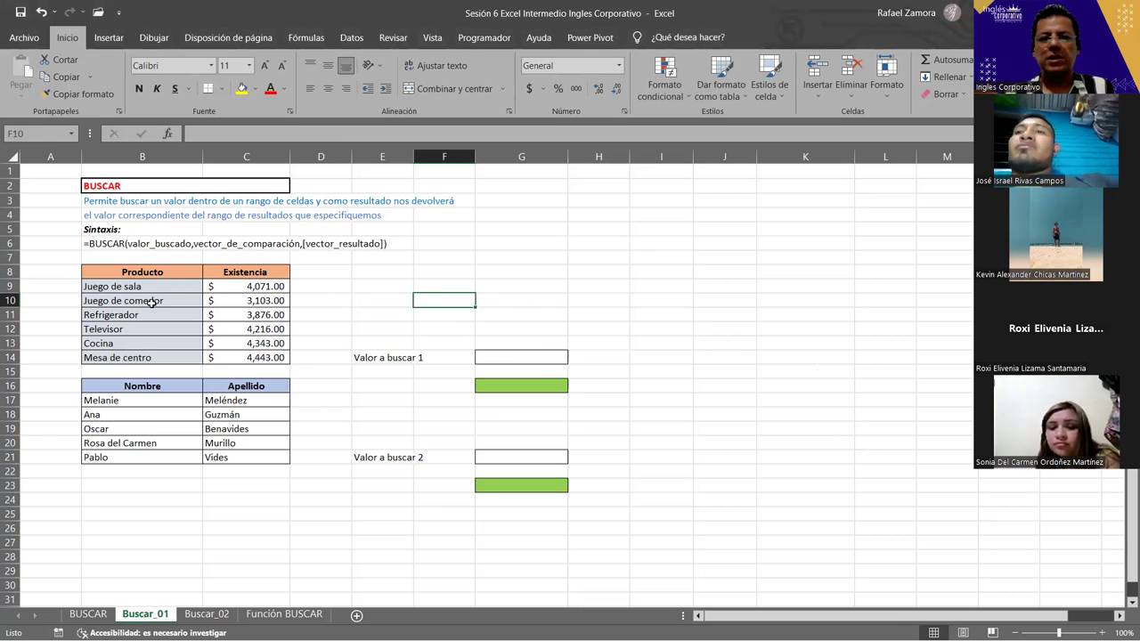
drag(156, 272, 277, 358)
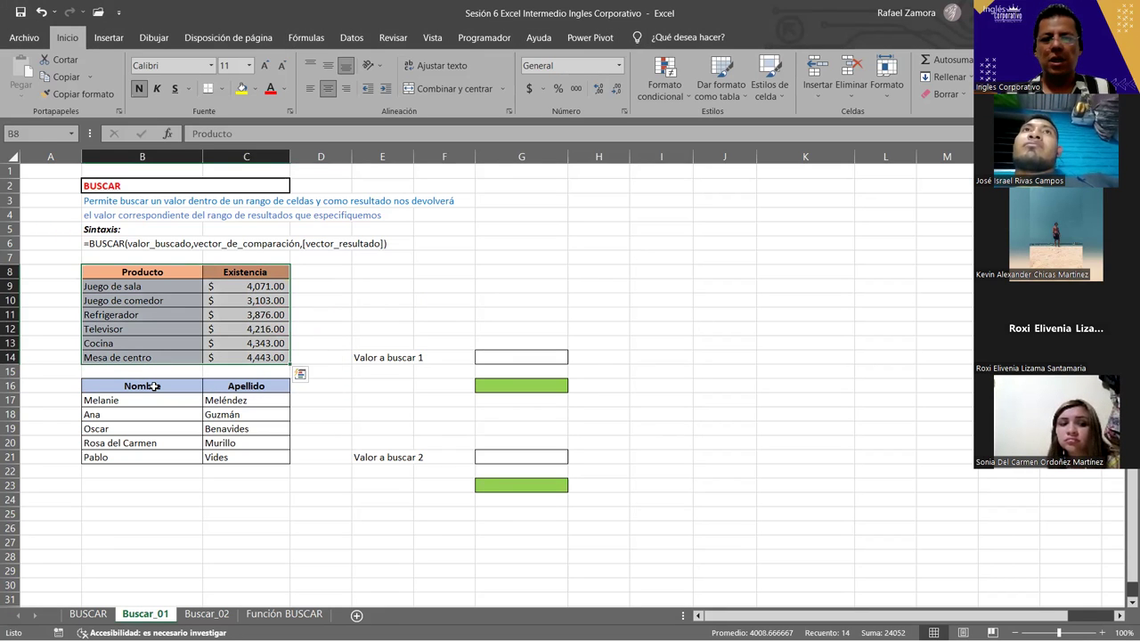
drag(154, 386, 263, 443)
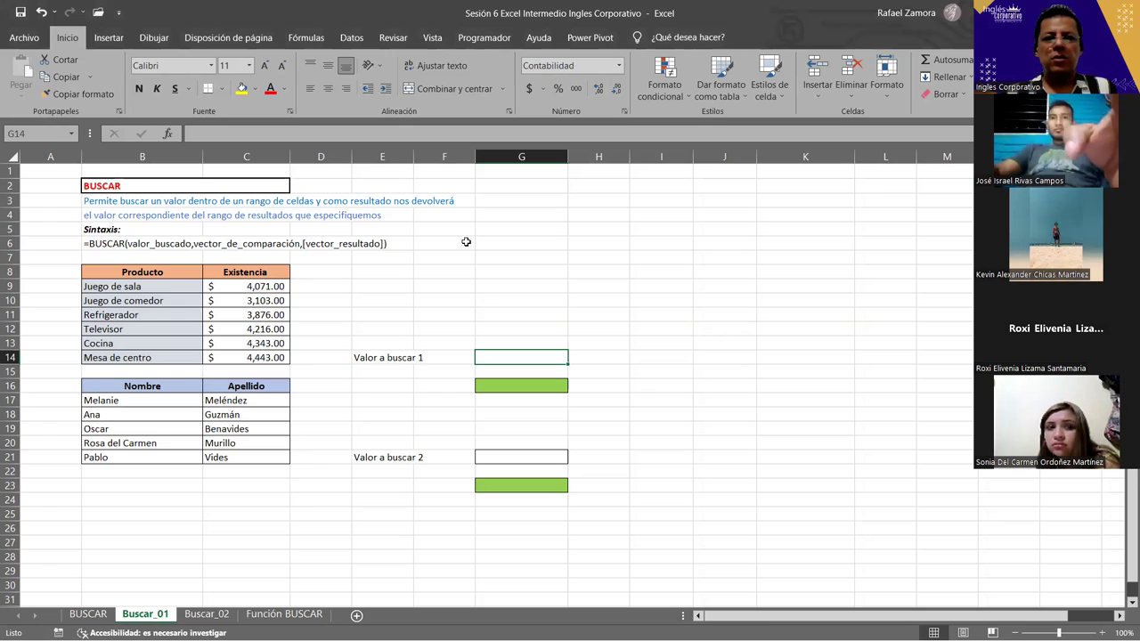
drag(142, 271, 258, 358)
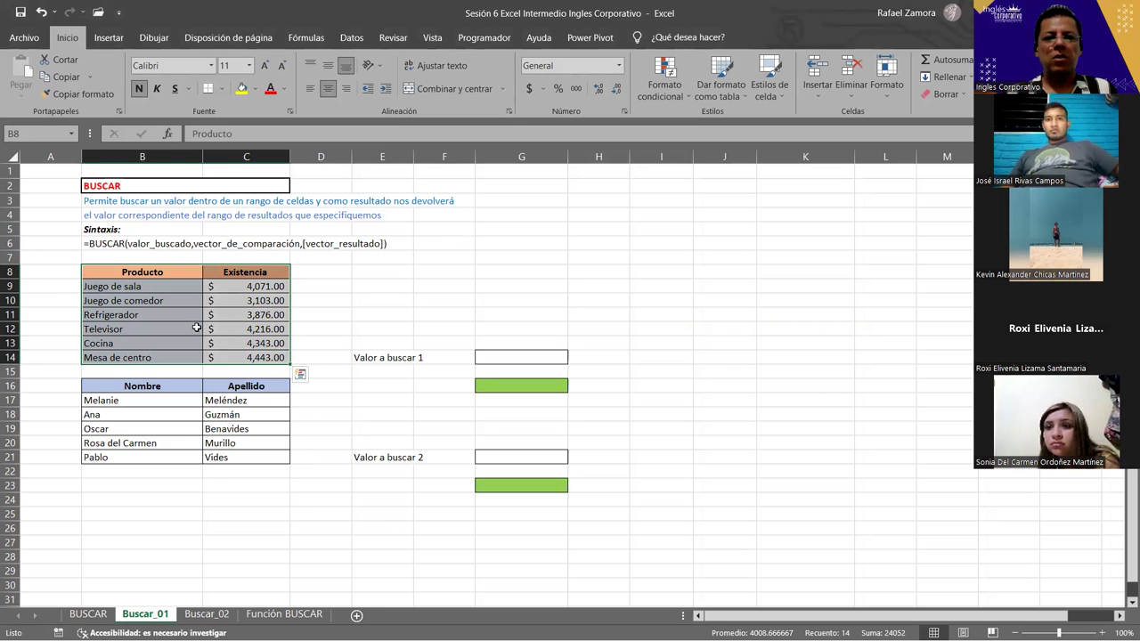
click(529, 357)
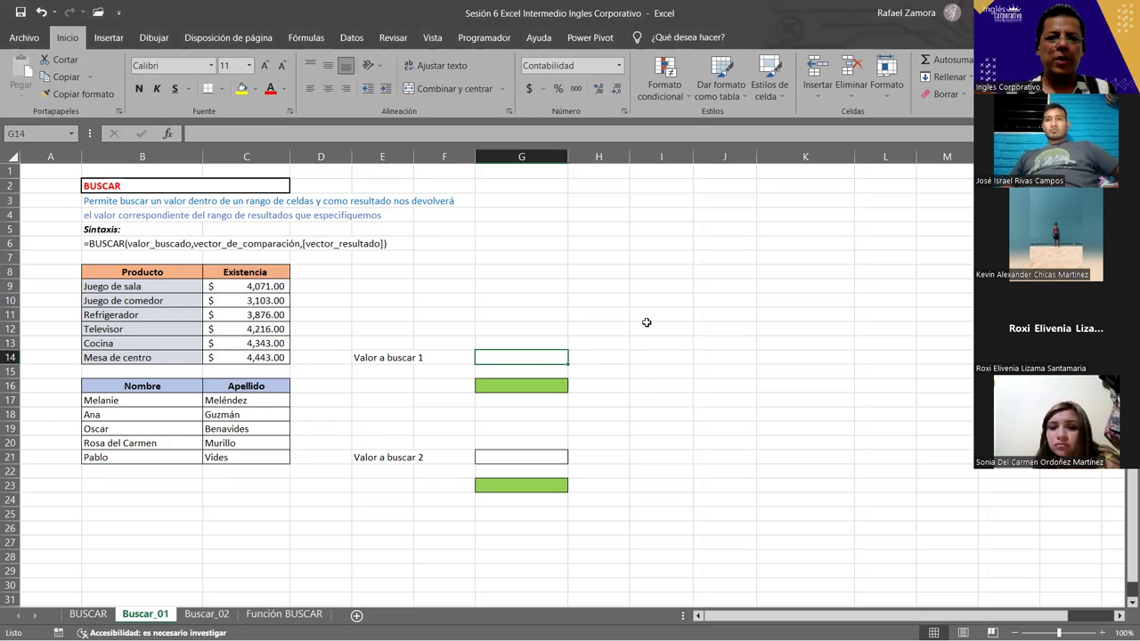
Enter Cocina in G14 as the product to look up, then select G16.
text(Cocina)
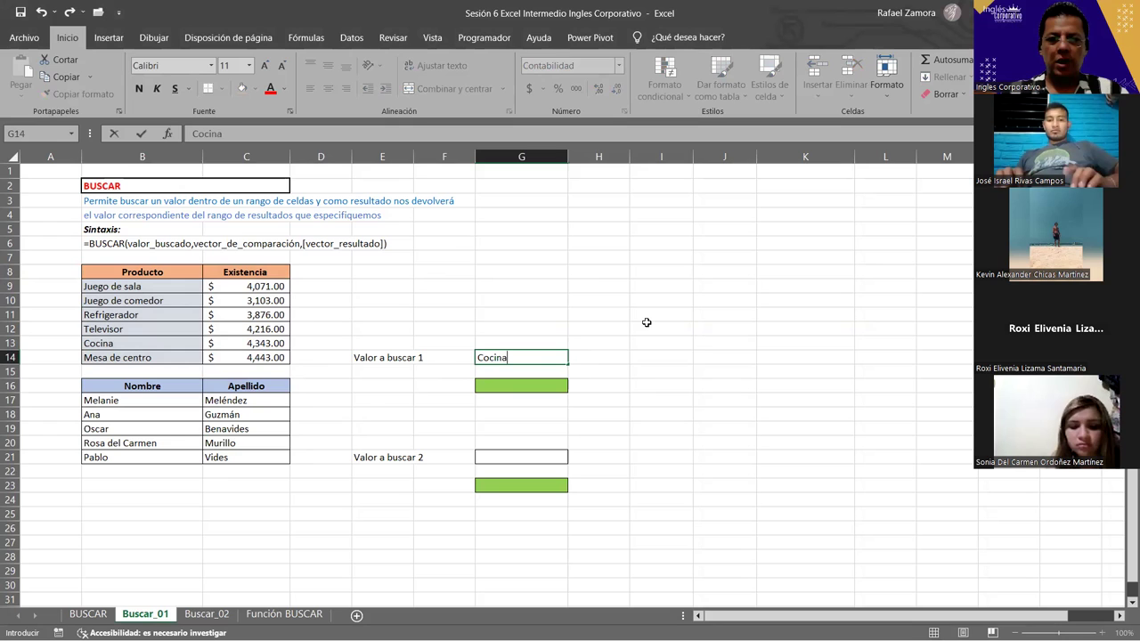
key(Return)
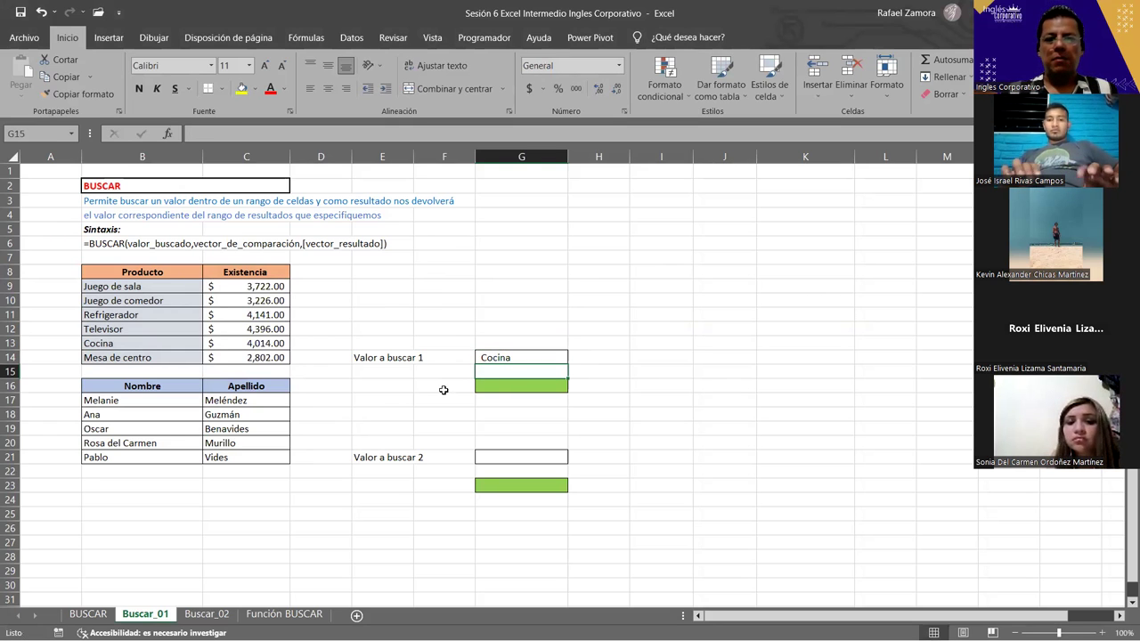
click(540, 388)
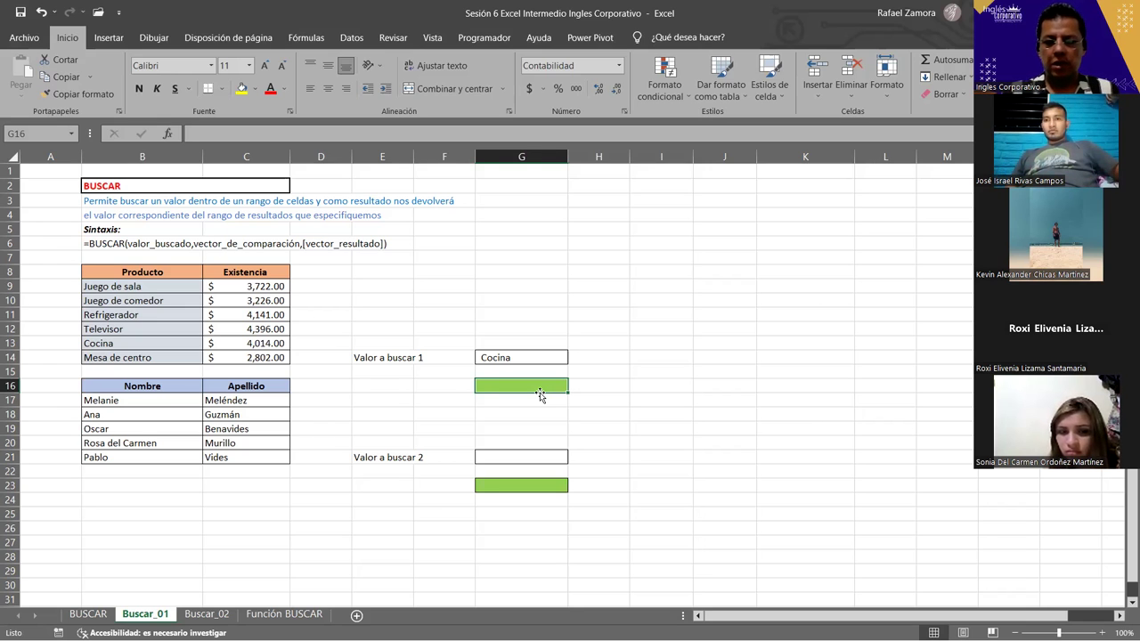
Start the formula in G16 by typing =buscar.
text(=)
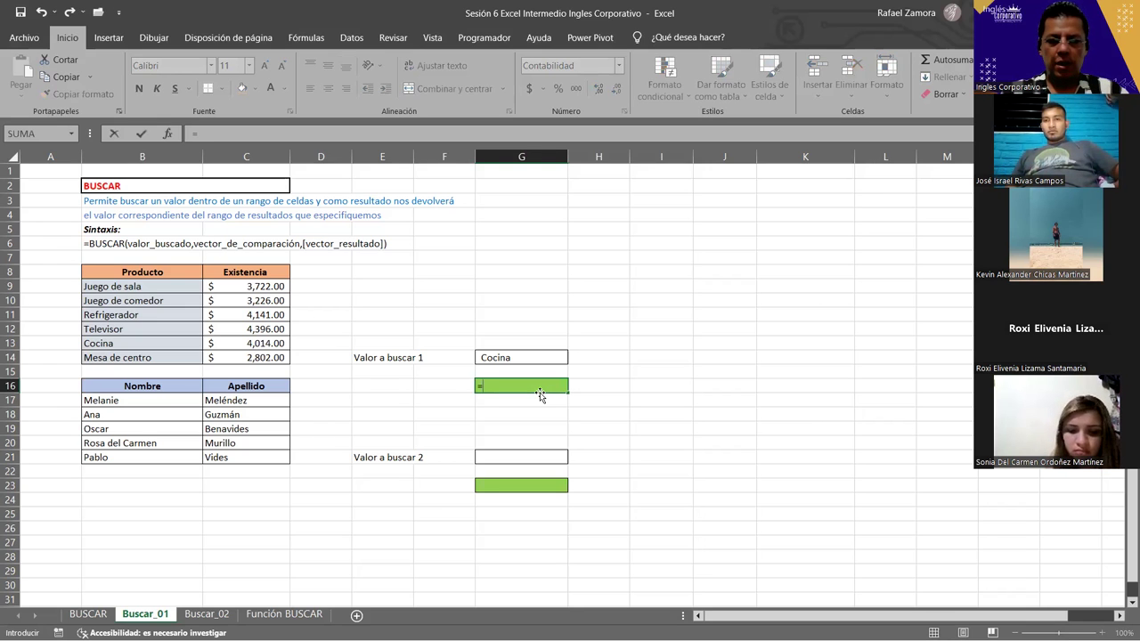
text(buscar)
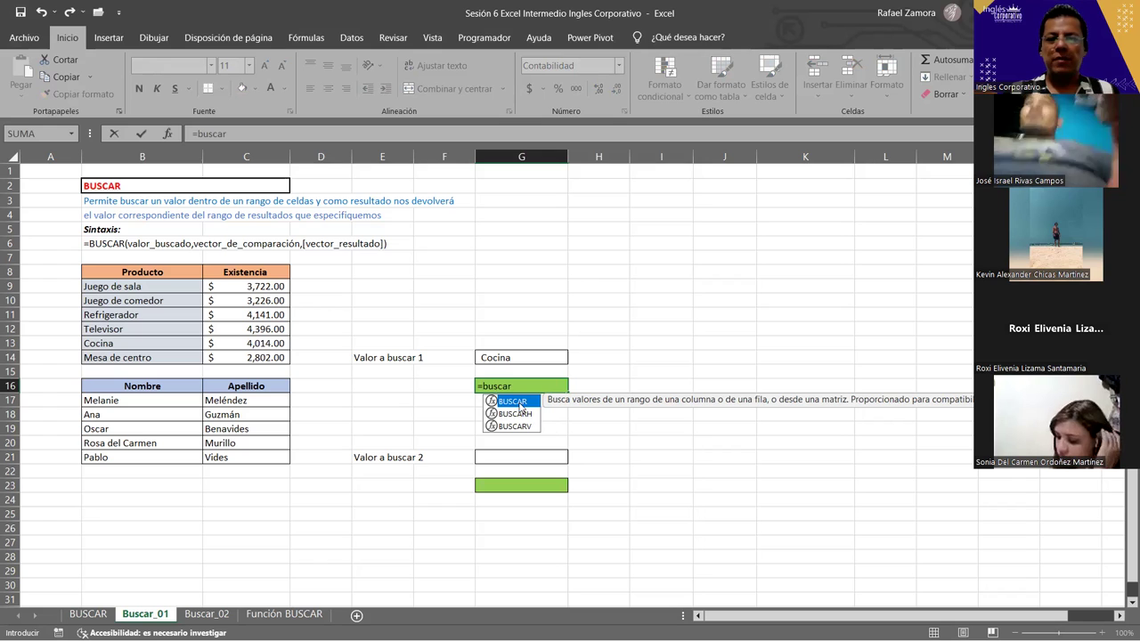
Accept BUSCAR from the autocomplete so G16 reads =BUSCAR(.
key(Tab)
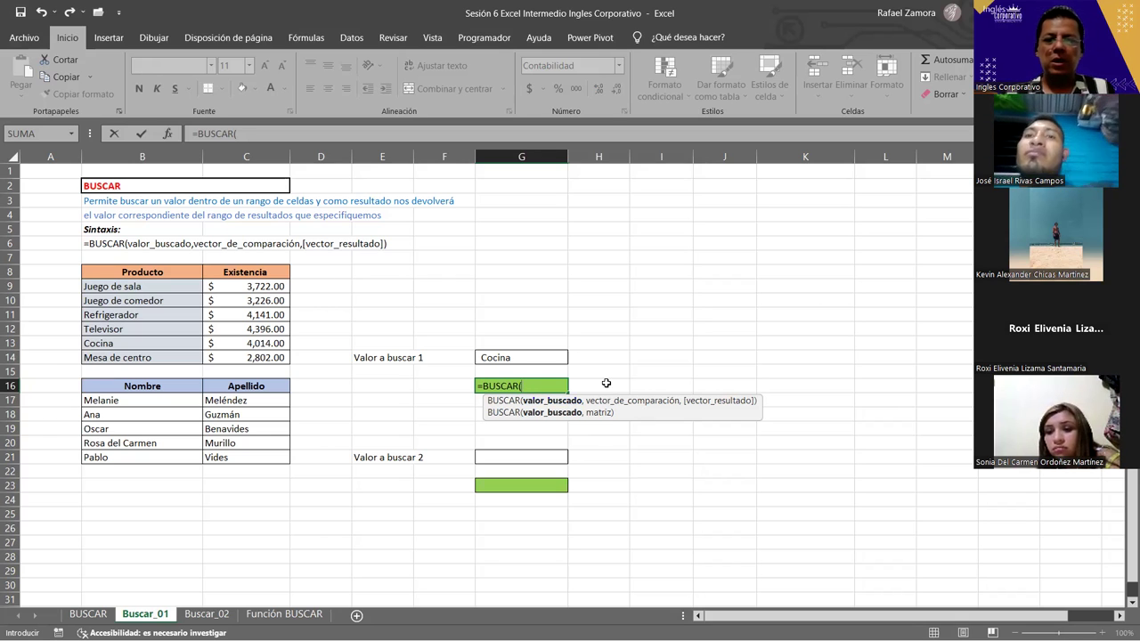
Complete and confirm =BUSCAR(G14,B9:B14,C9:C14) in G16.
click(532, 361)
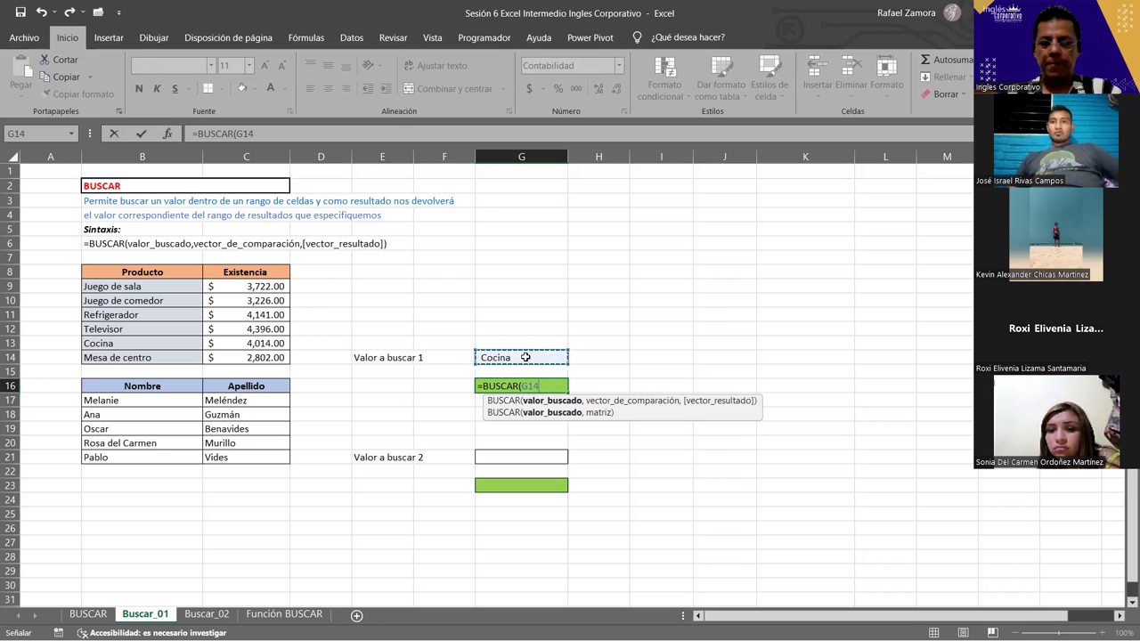
text(,)
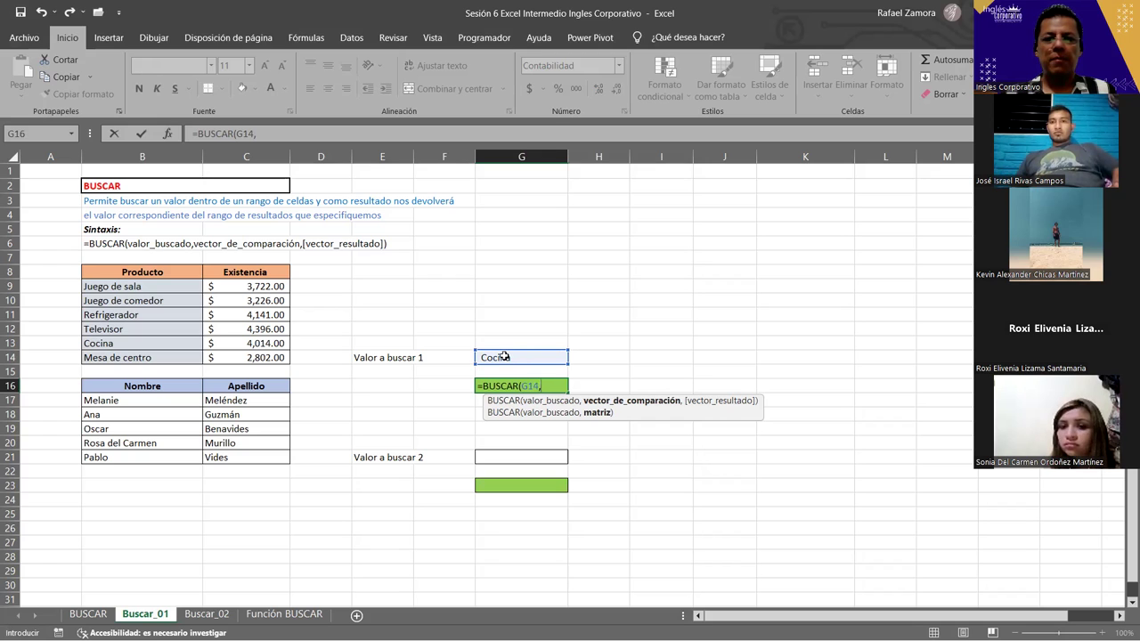
click(171, 285)
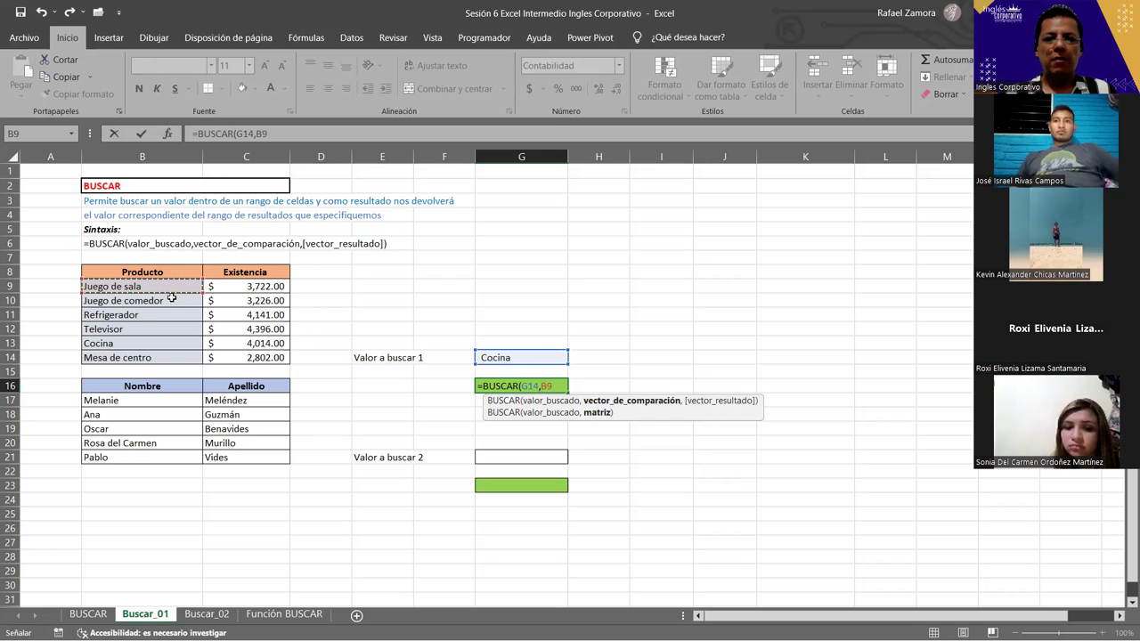
drag(172, 285, 170, 359)
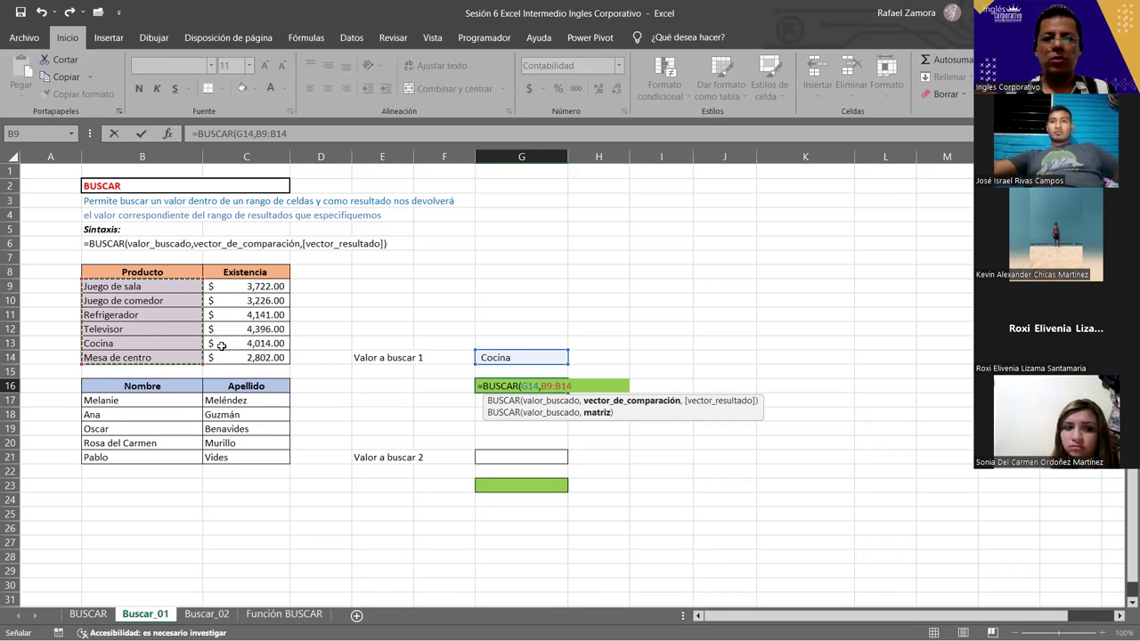
text(,)
click(278, 285)
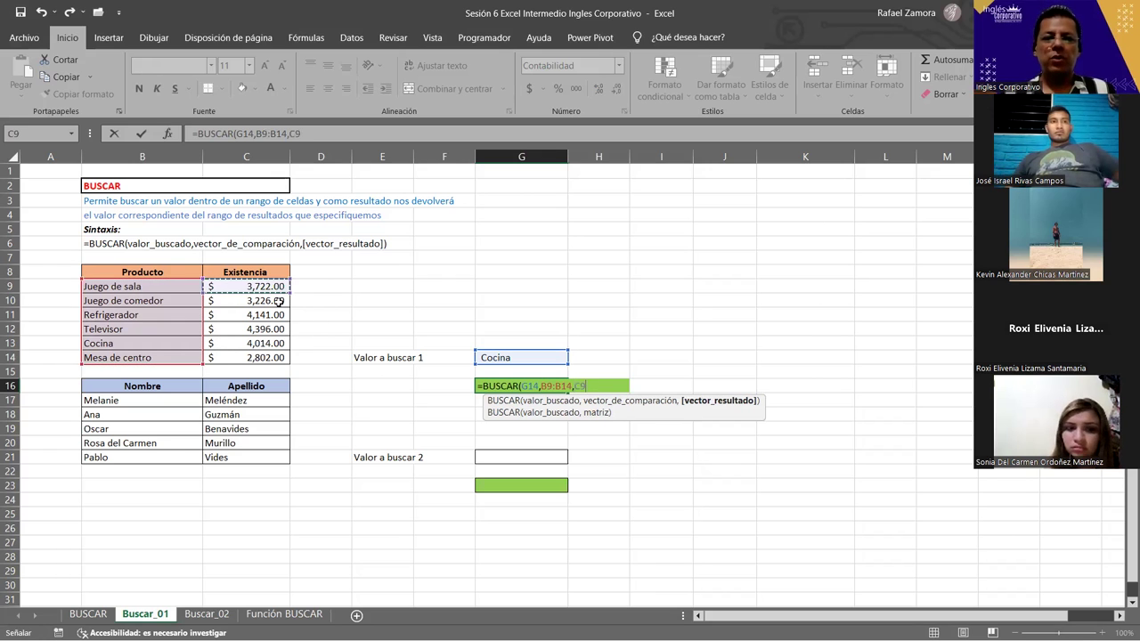
drag(286, 360, 285, 360)
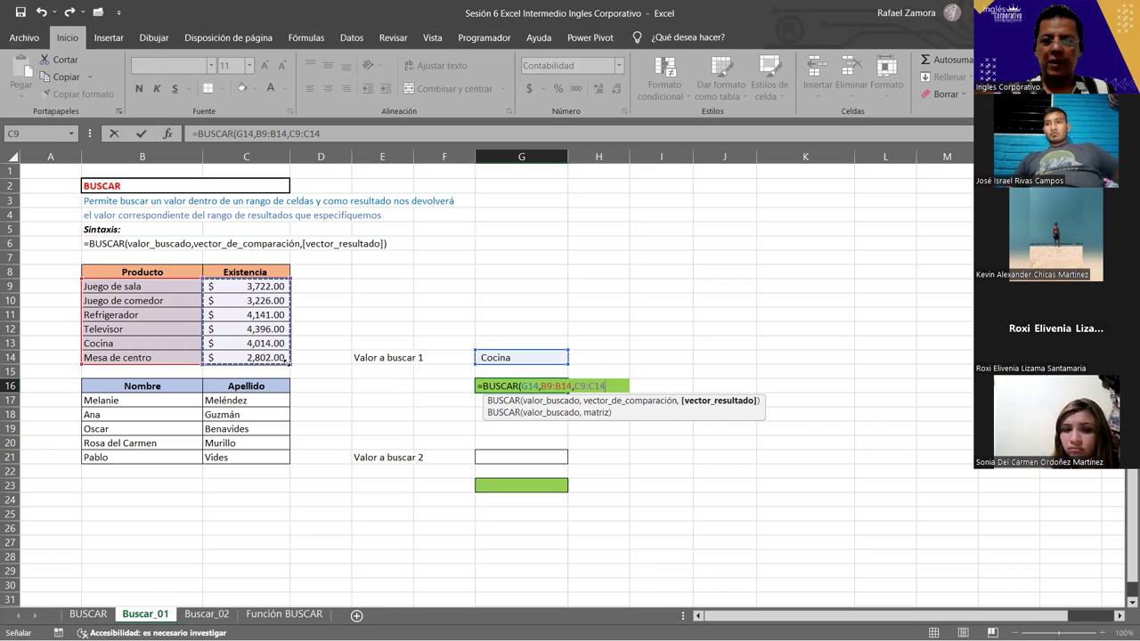
text())
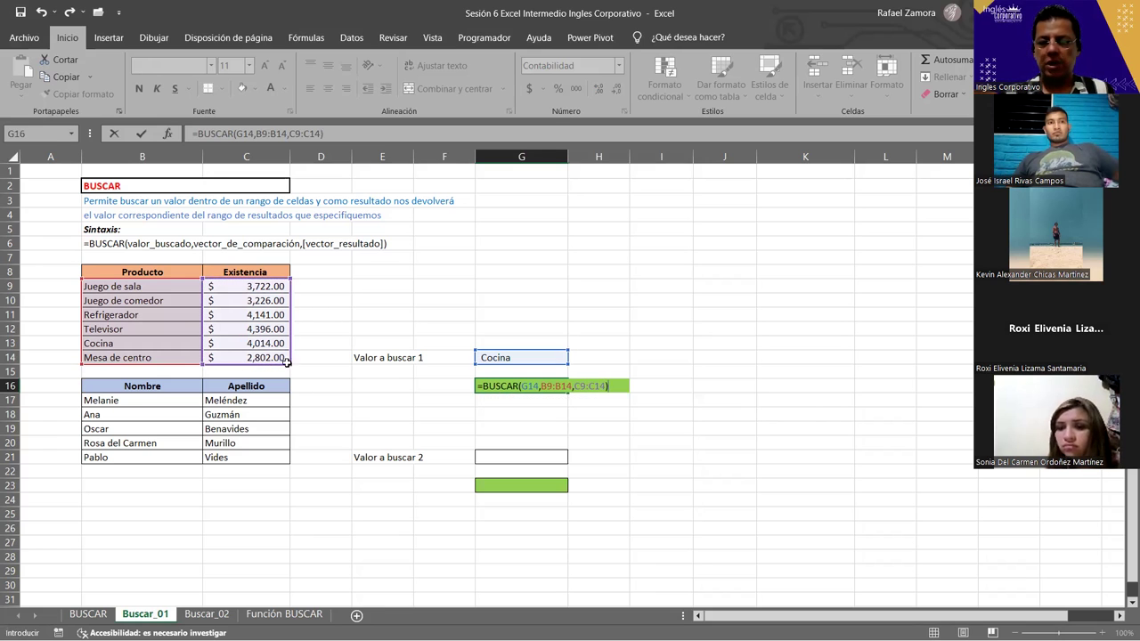
key(Return)
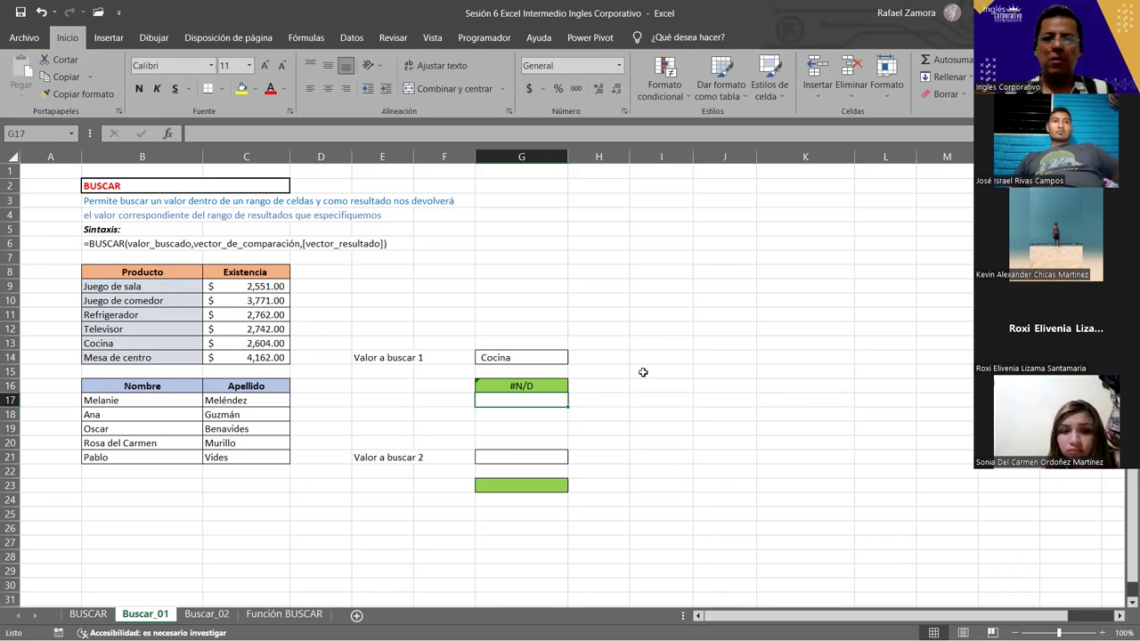
Change the searched product in G14 to Televisor.
click(530, 358)
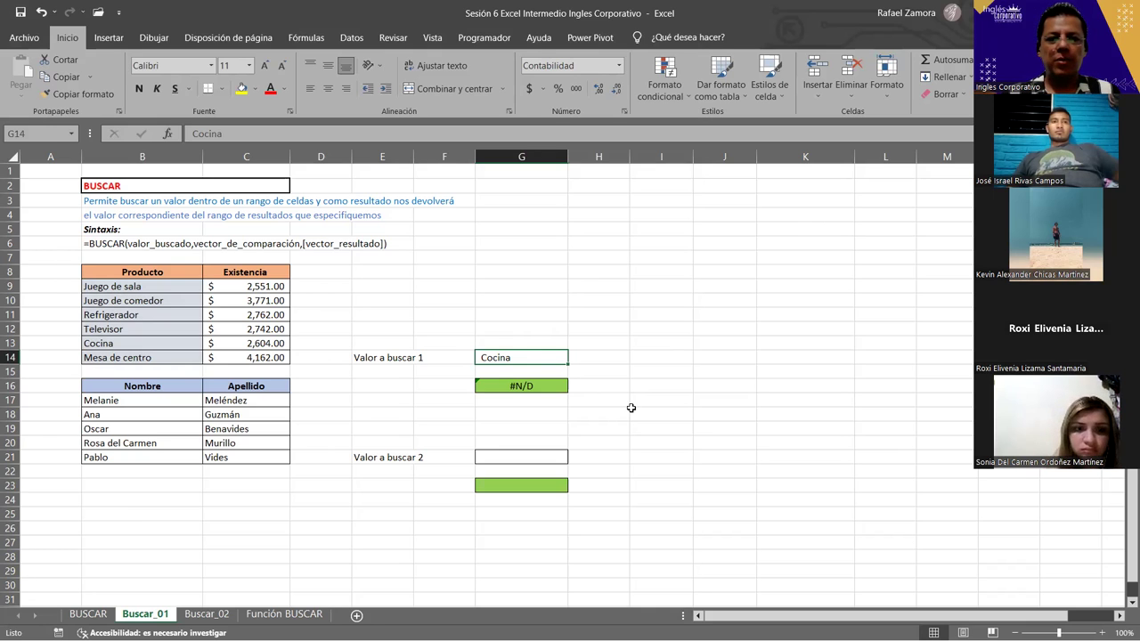
text(TElevisor)
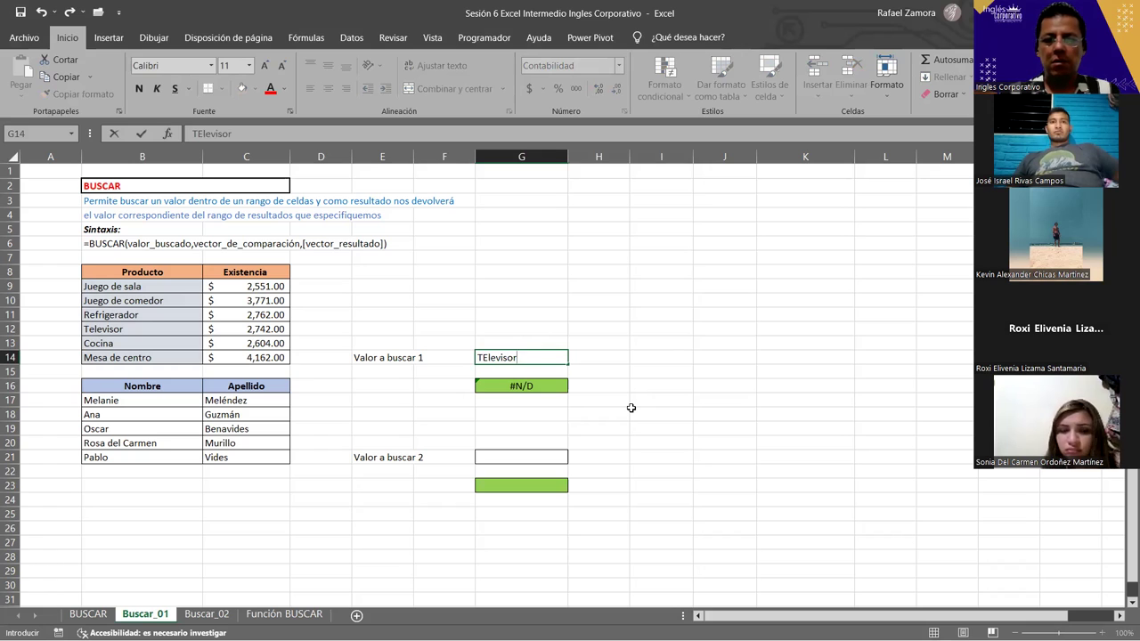
key(Return)
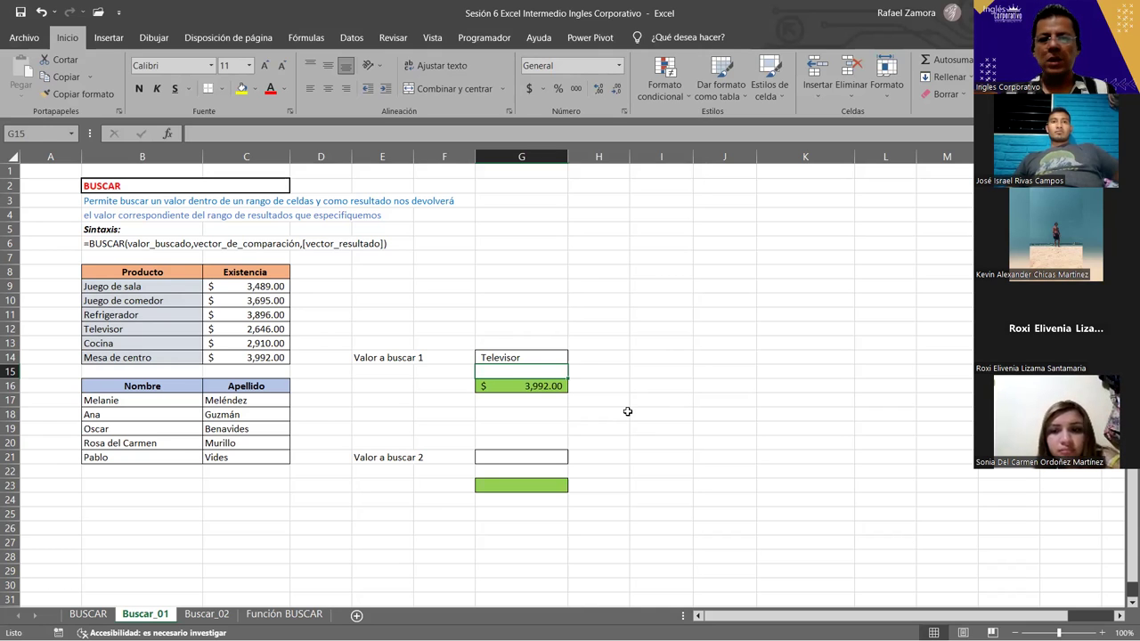
Highlight the Refrigerador and Televisor rows to compare their existence values.
click(125, 315)
drag(238, 312, 239, 313)
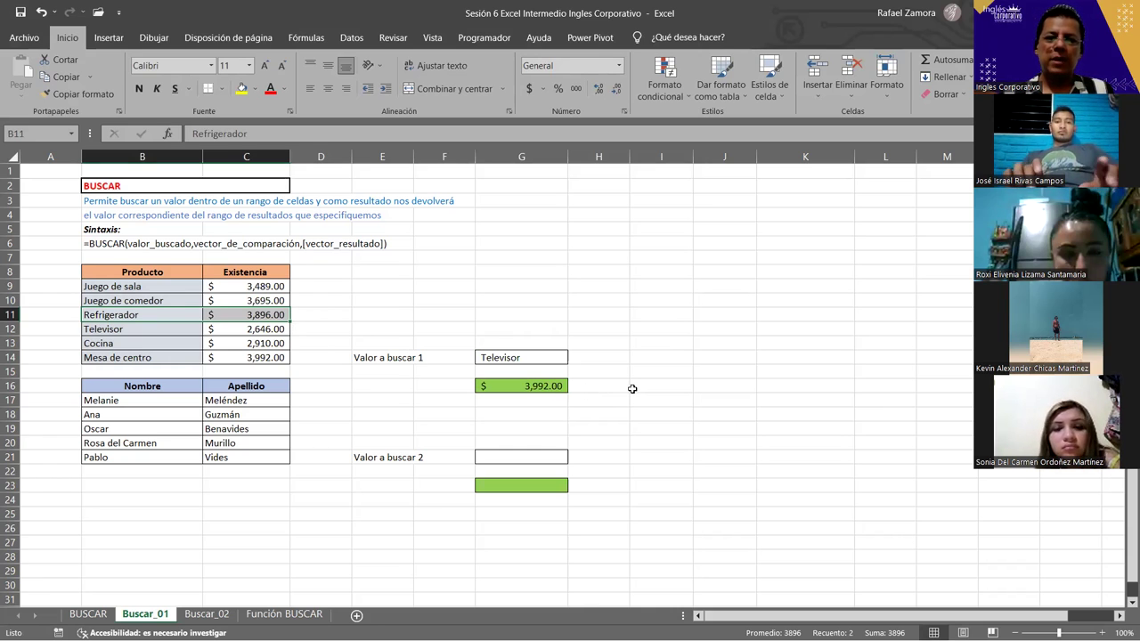
drag(170, 329, 242, 329)
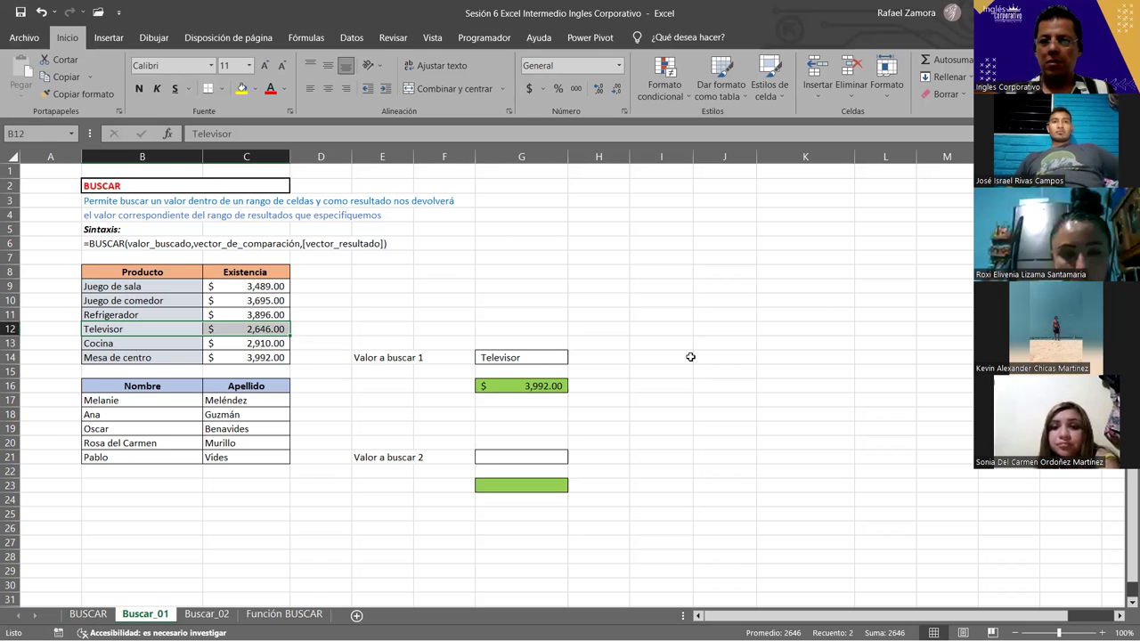
Make Juego de sala the G14 lookup value, giving $2,621.00 in G16.
click(525, 358)
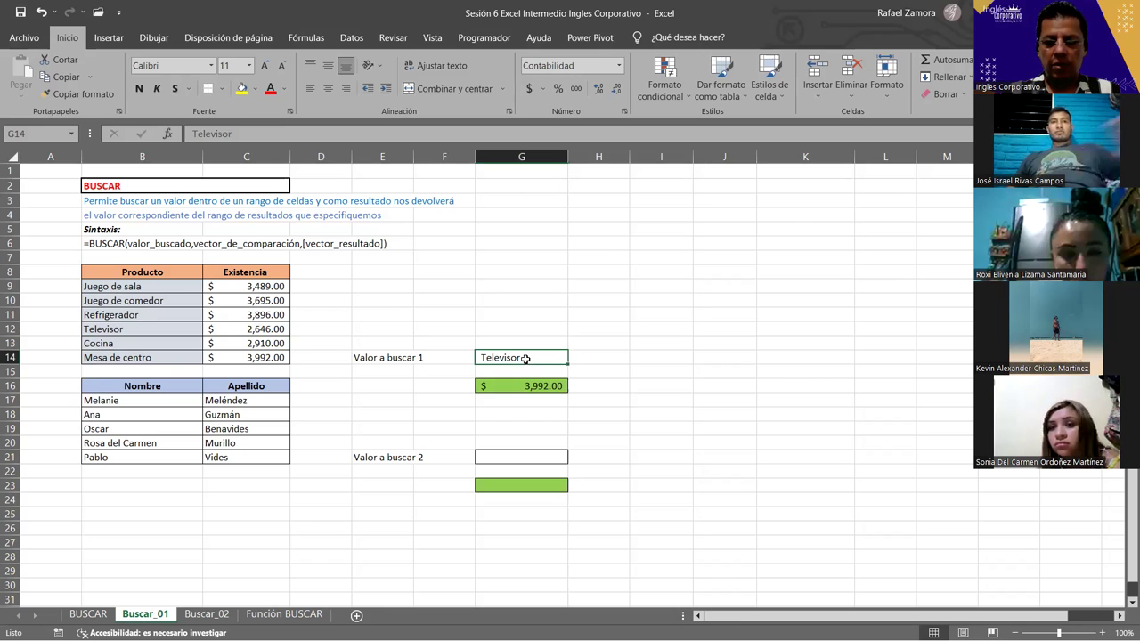
text(Juego de sala)
key(Return)
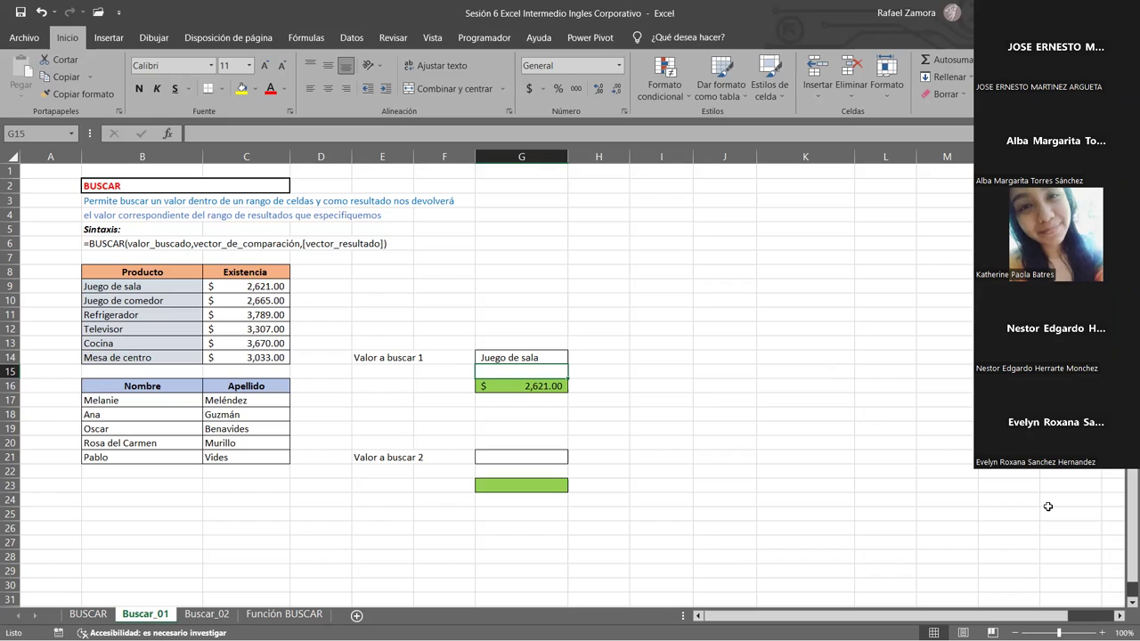
click(706, 426)
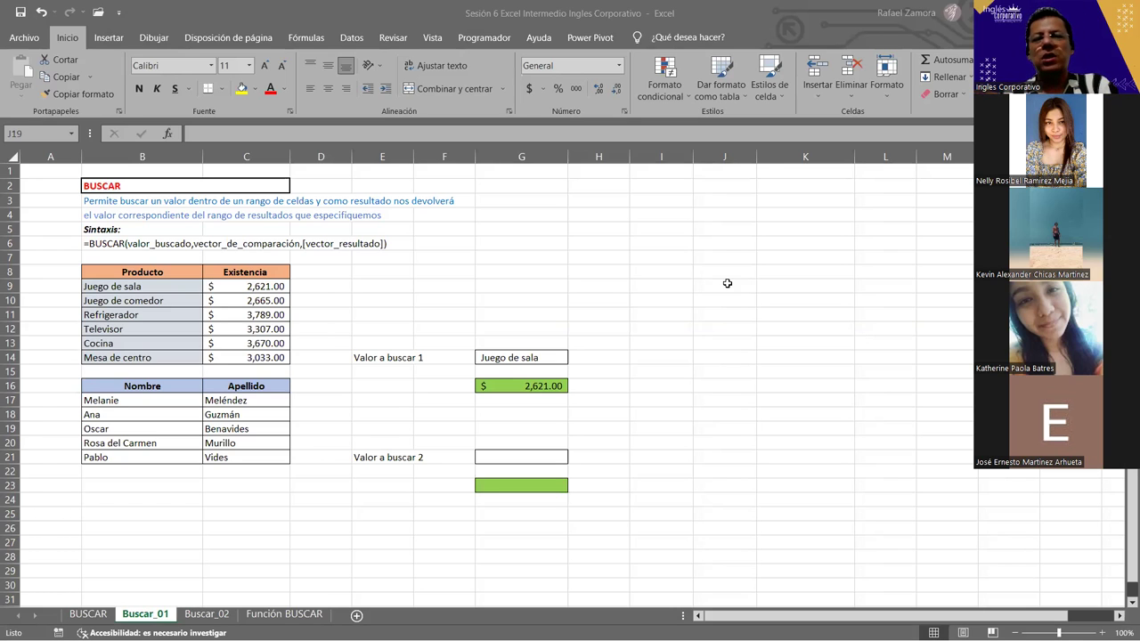
key(alt+Tab)
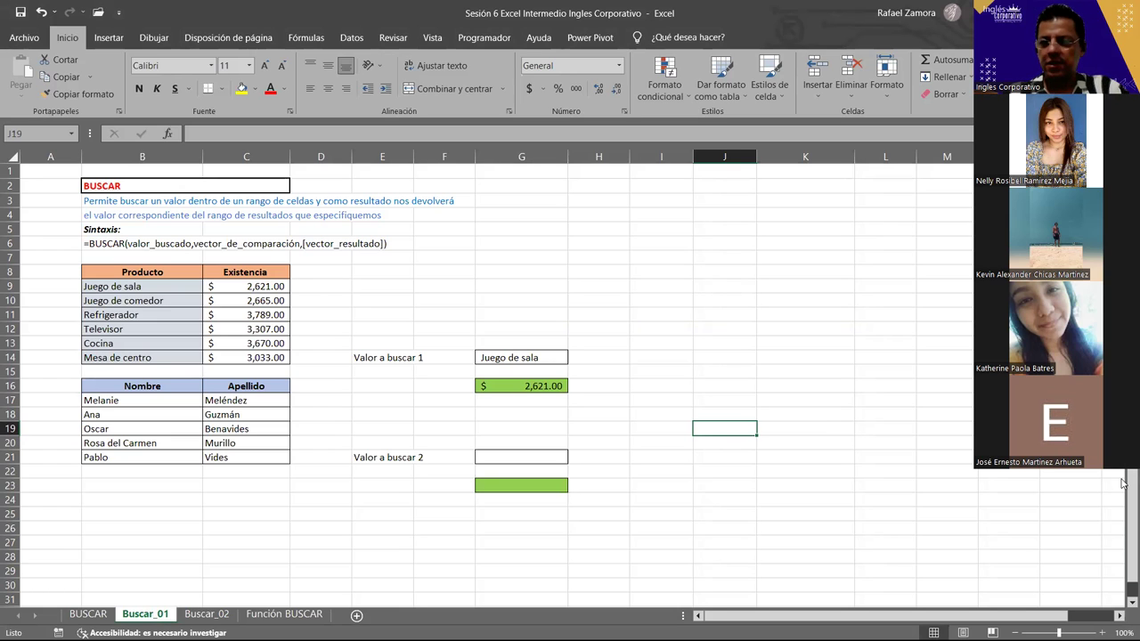
key(alt+Tab)
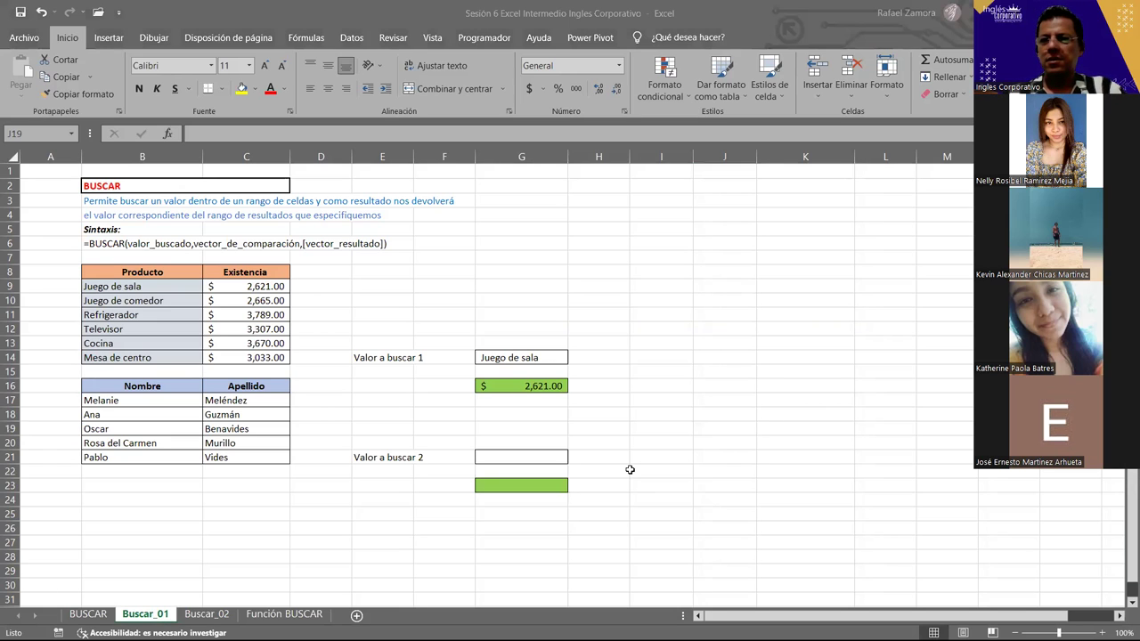
key(alt+Tab)
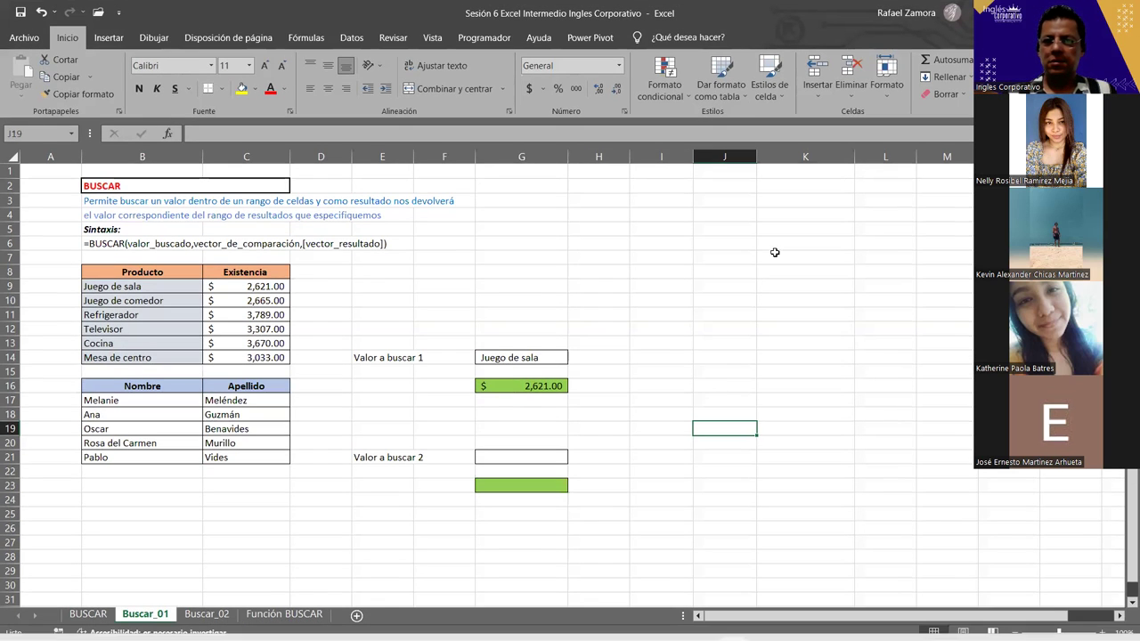
click(773, 255)
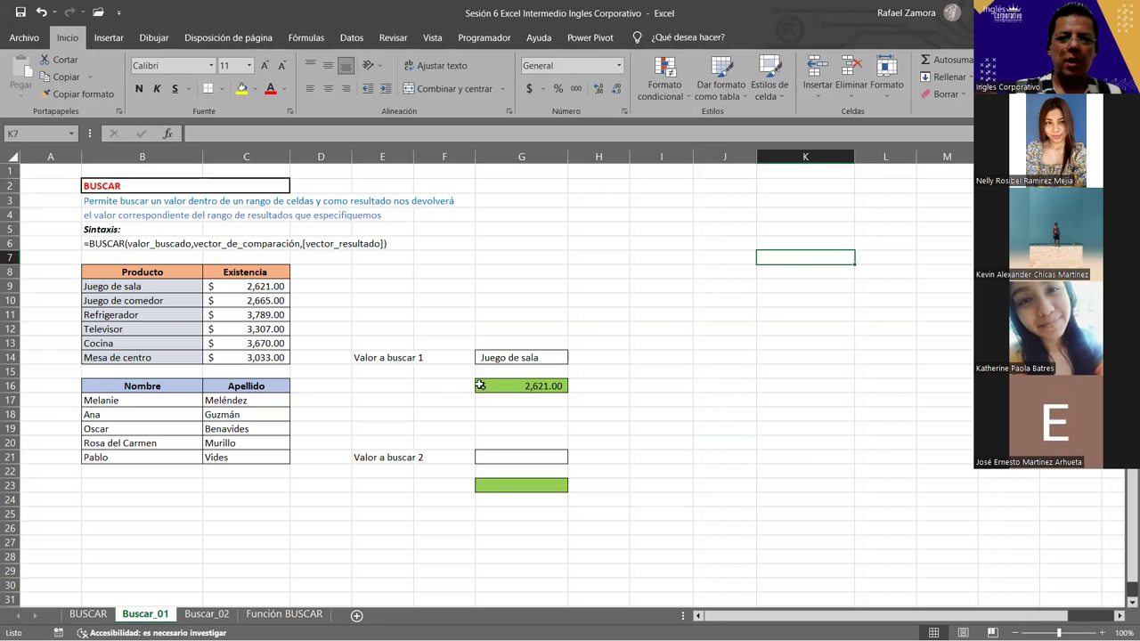
click(512, 357)
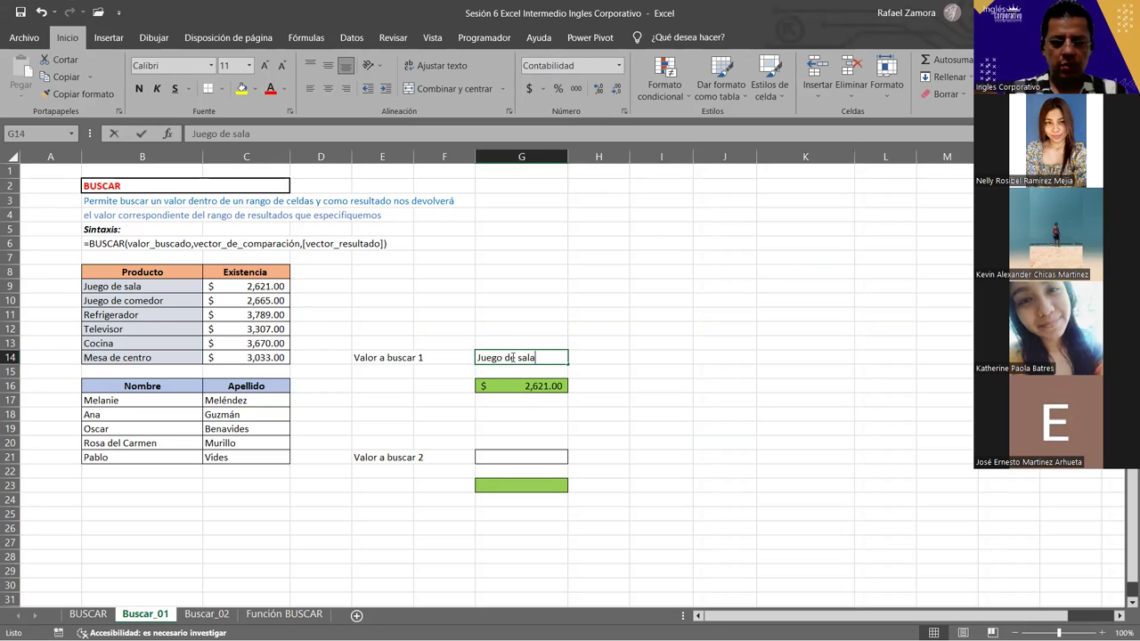
text(Cocina)
key(Return)
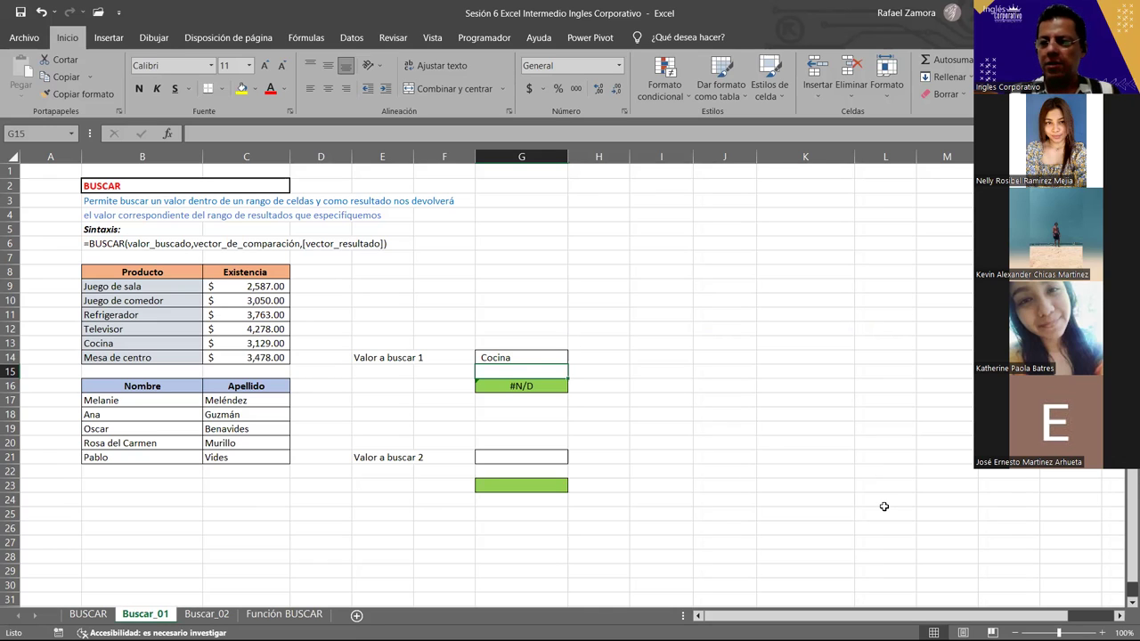
click(772, 510)
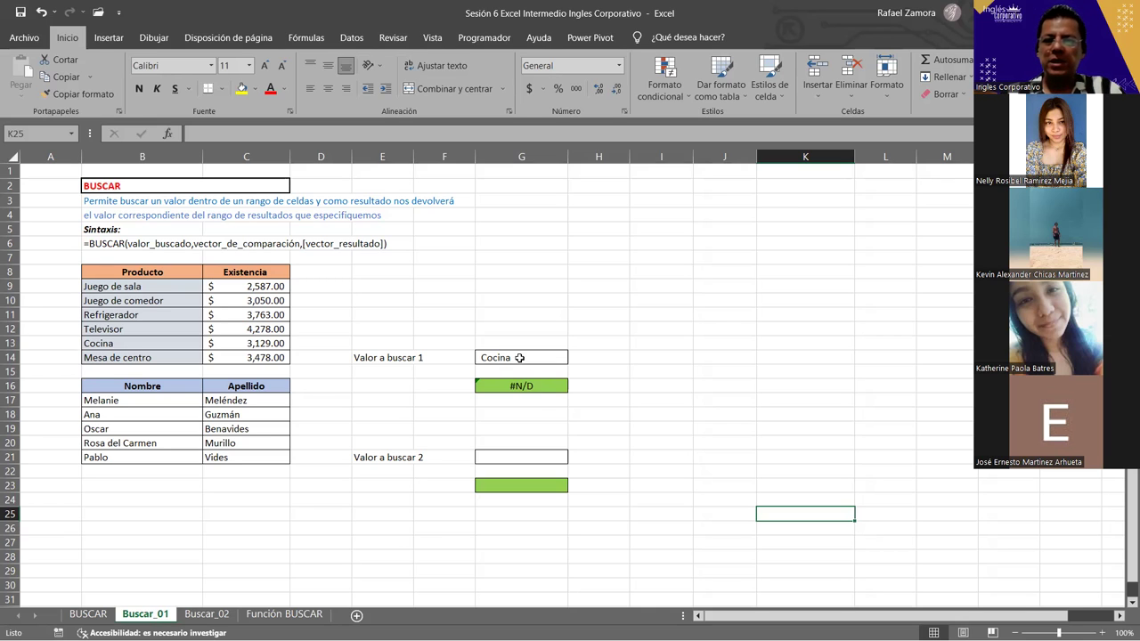
click(541, 383)
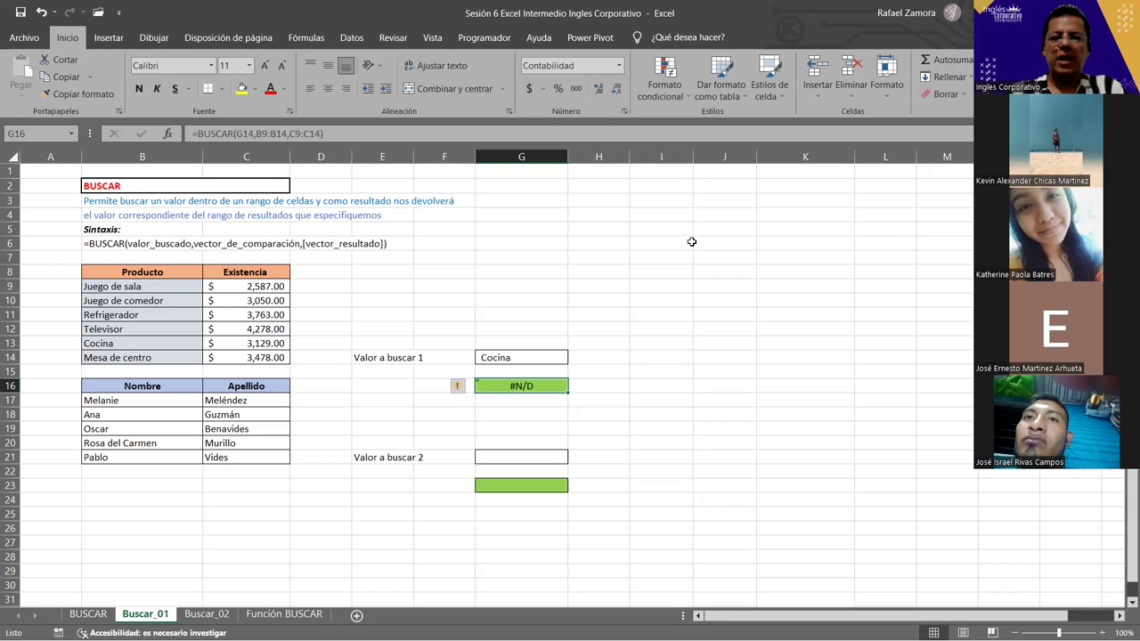
click(156, 316)
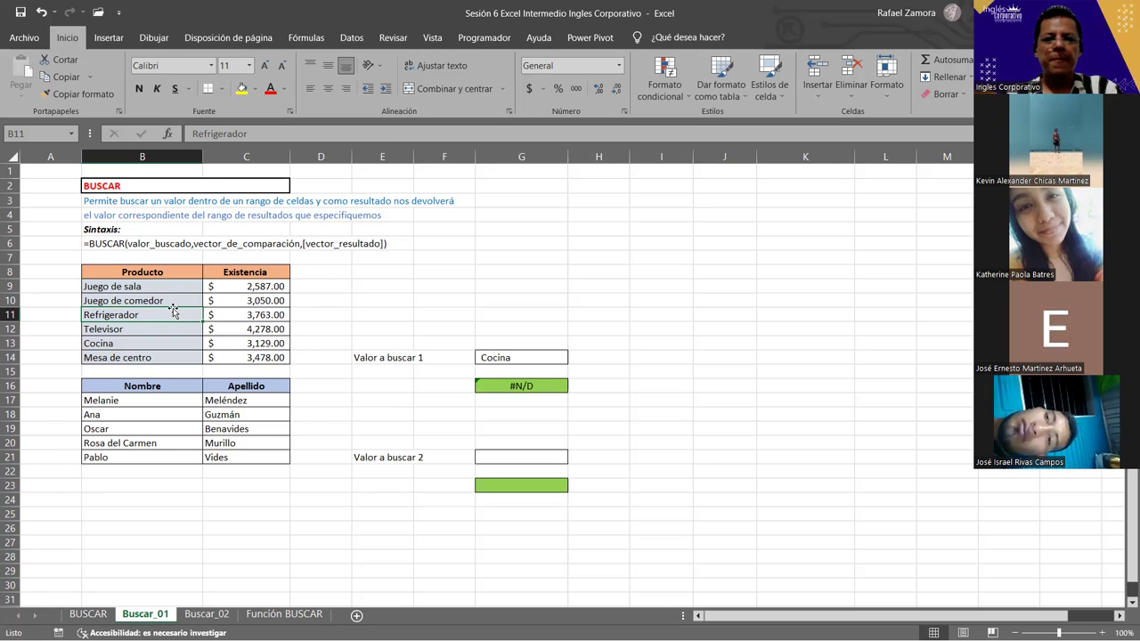
click(363, 41)
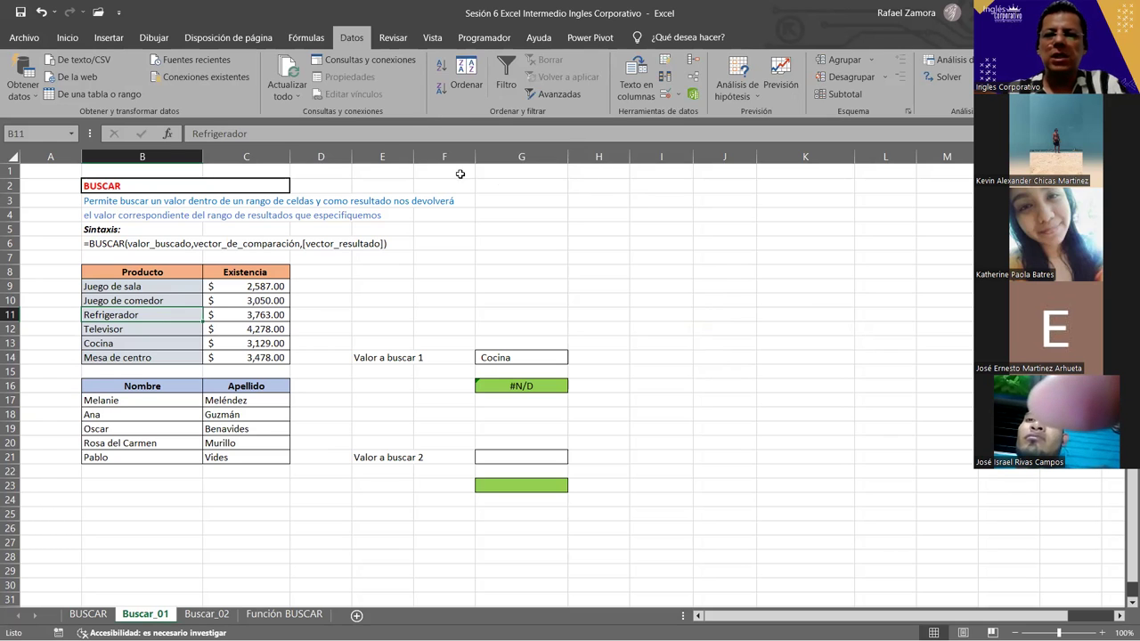
click(442, 67)
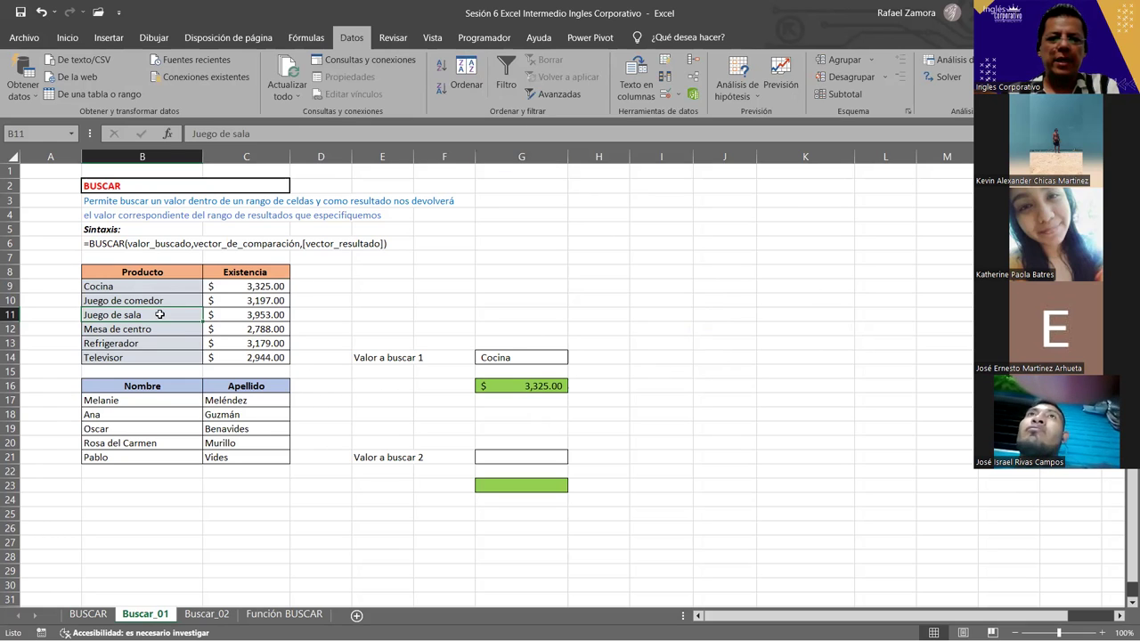
click(169, 301)
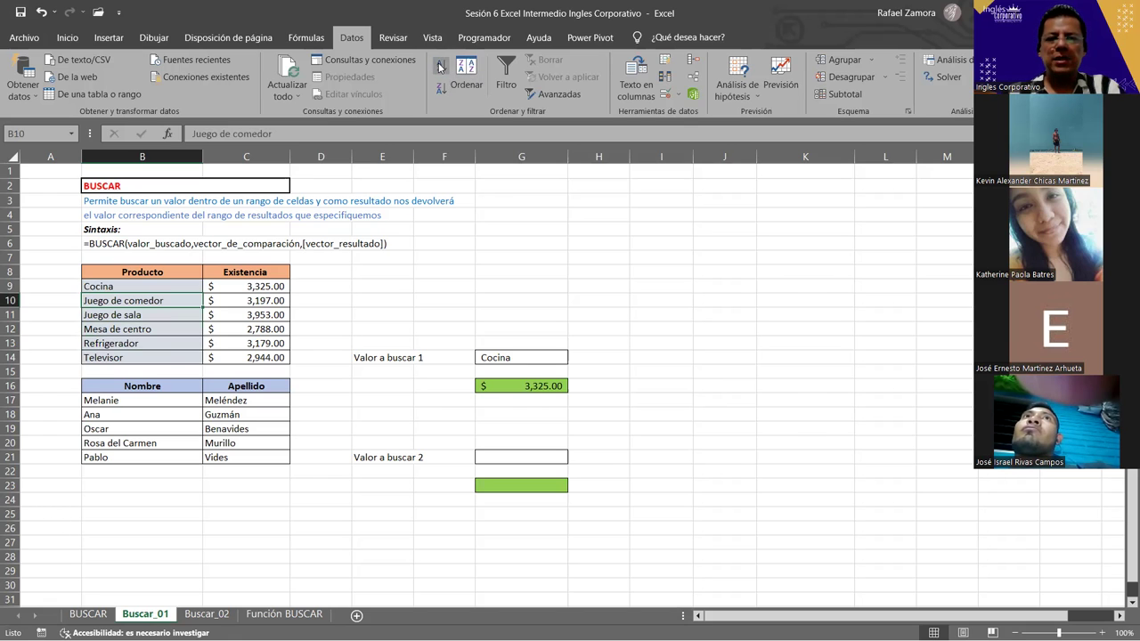
click(483, 308)
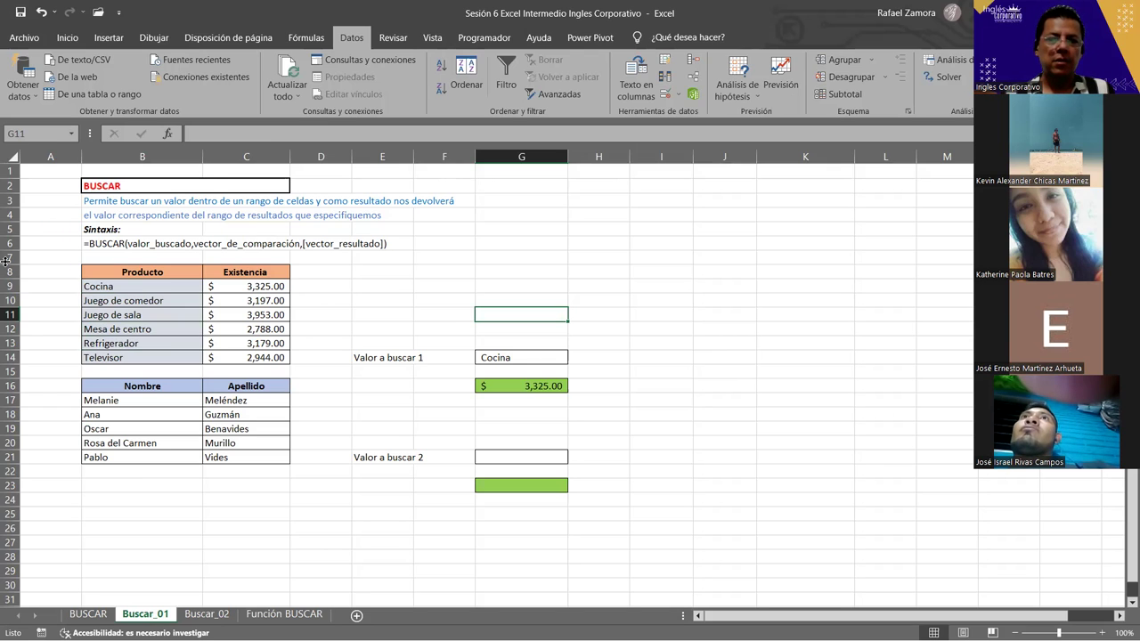
click(174, 286)
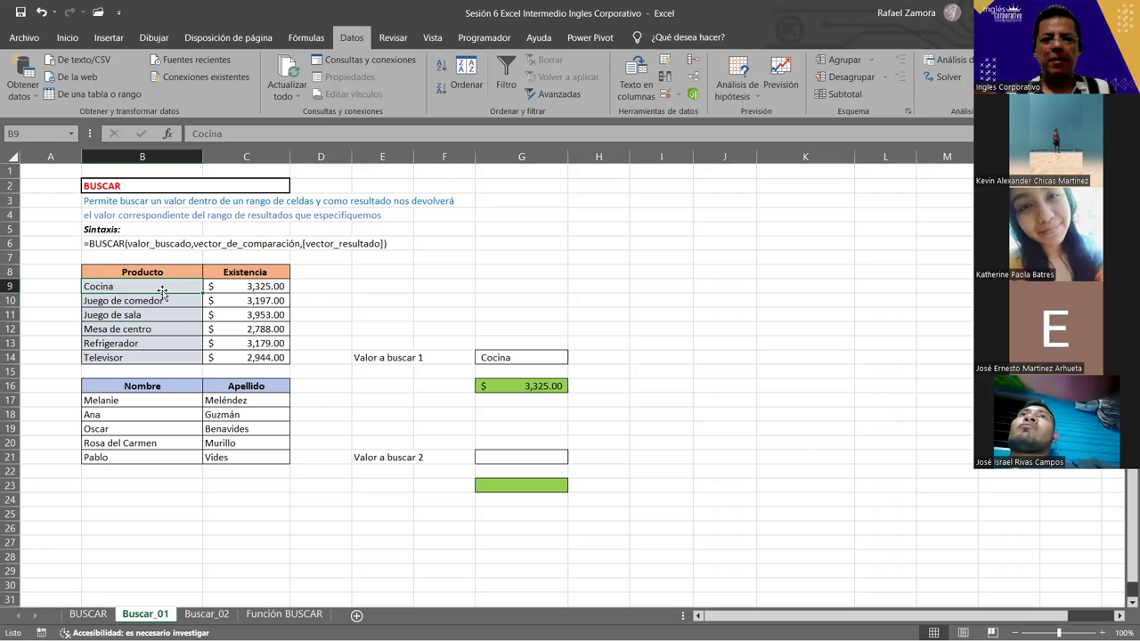
click(129, 300)
click(163, 316)
click(160, 330)
click(156, 344)
click(154, 357)
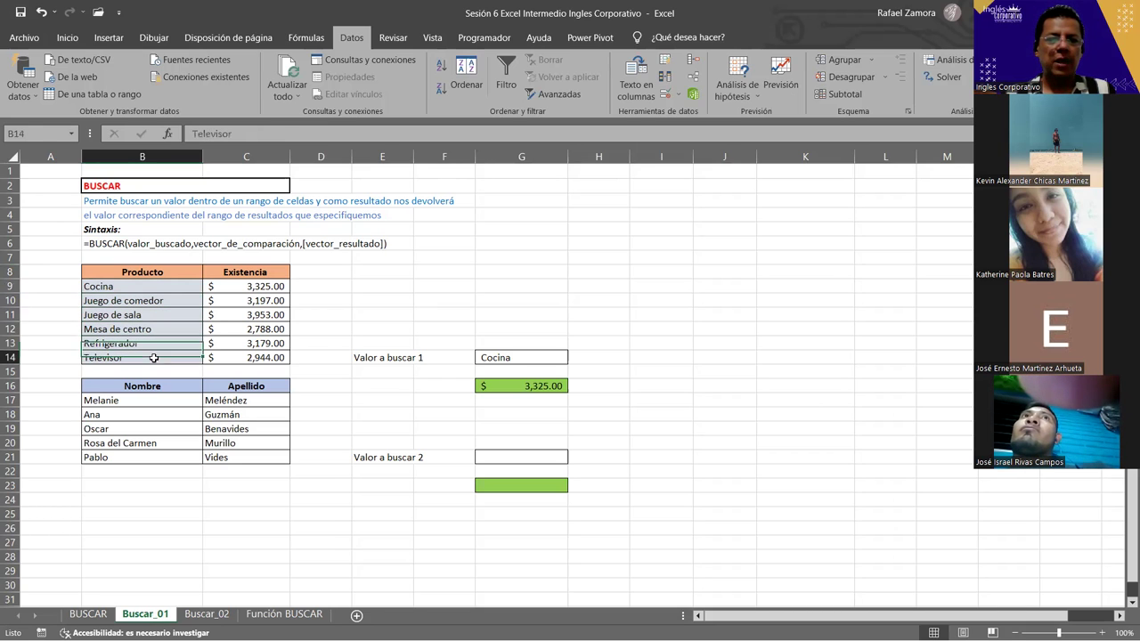
click(508, 286)
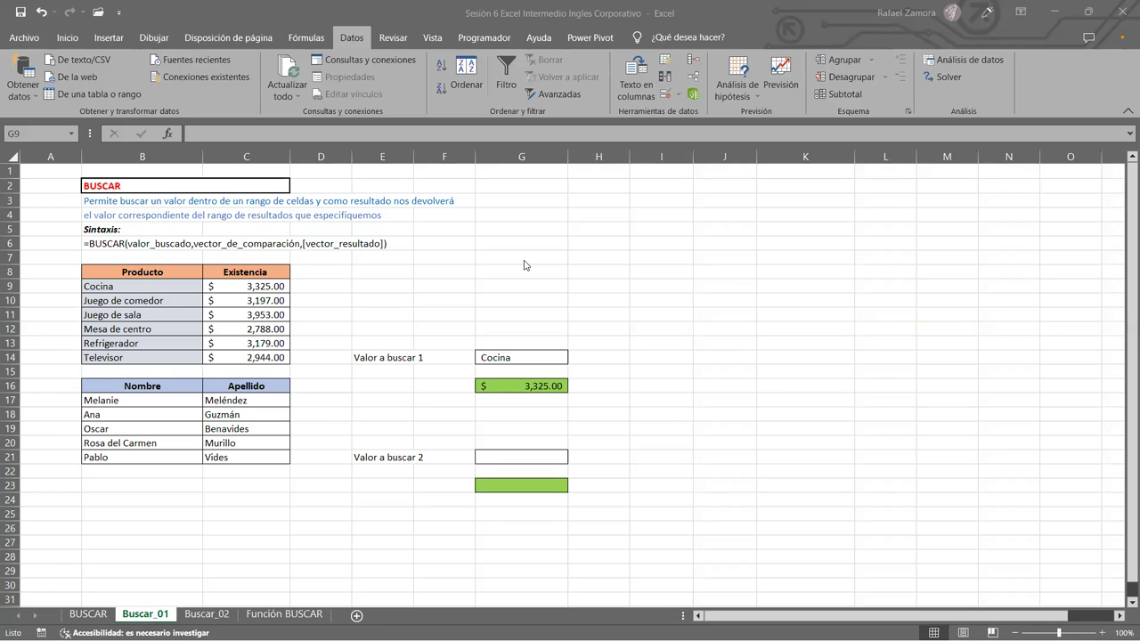
Inspect the random formula behind the Existencia values in column C.
click(544, 359)
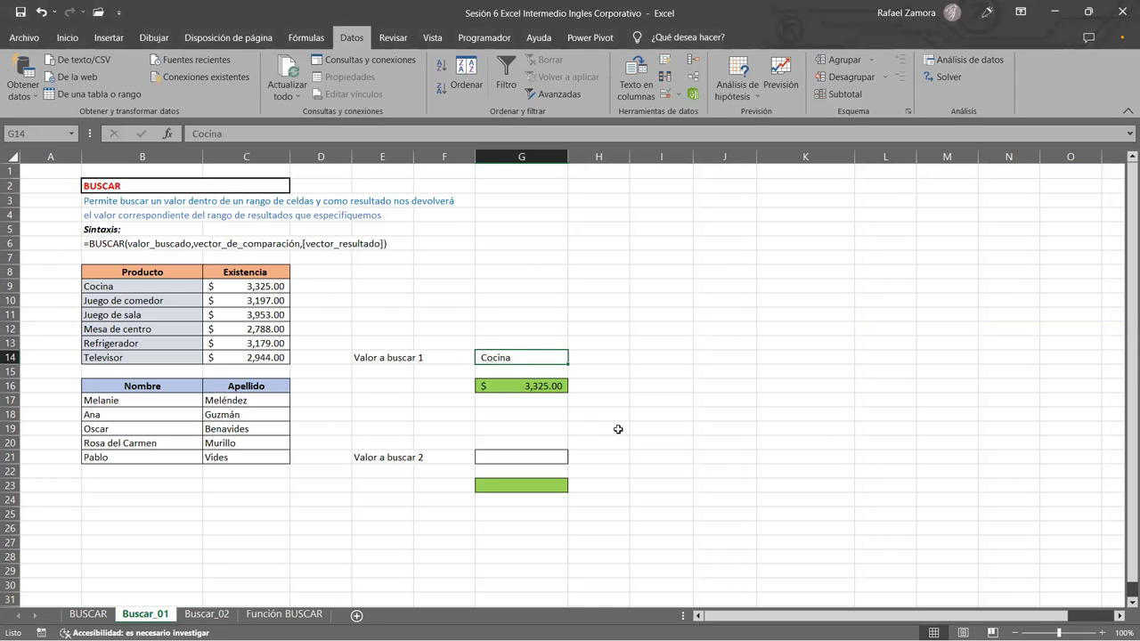
click(262, 282)
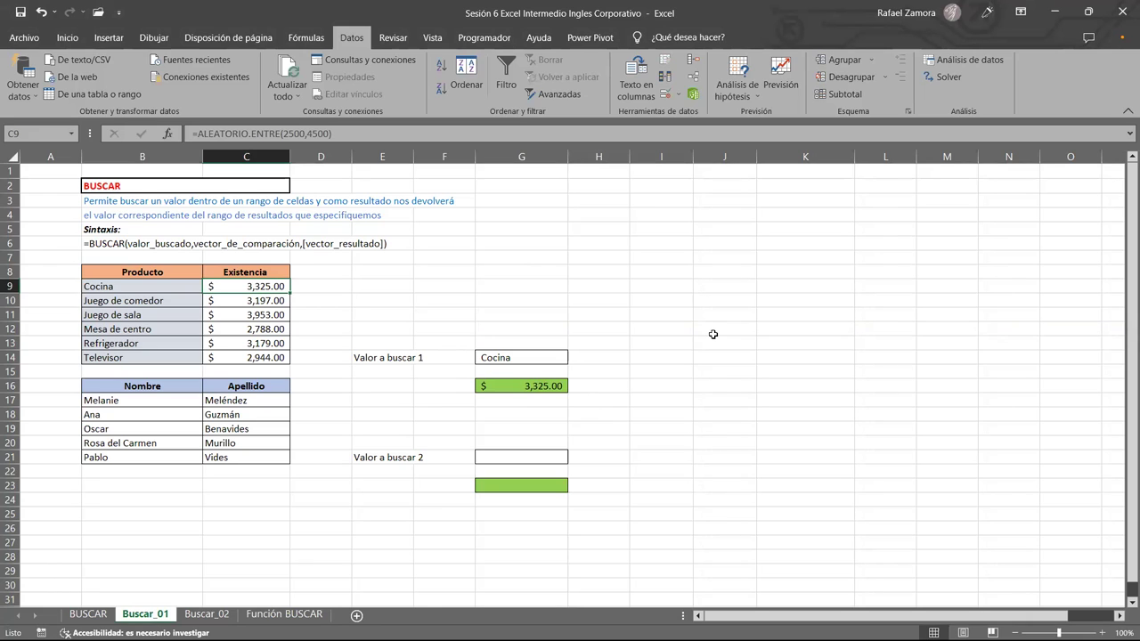
click(530, 360)
Try Juego de comedor, then Juego de sala, as the lookup value in G14.
text(J)
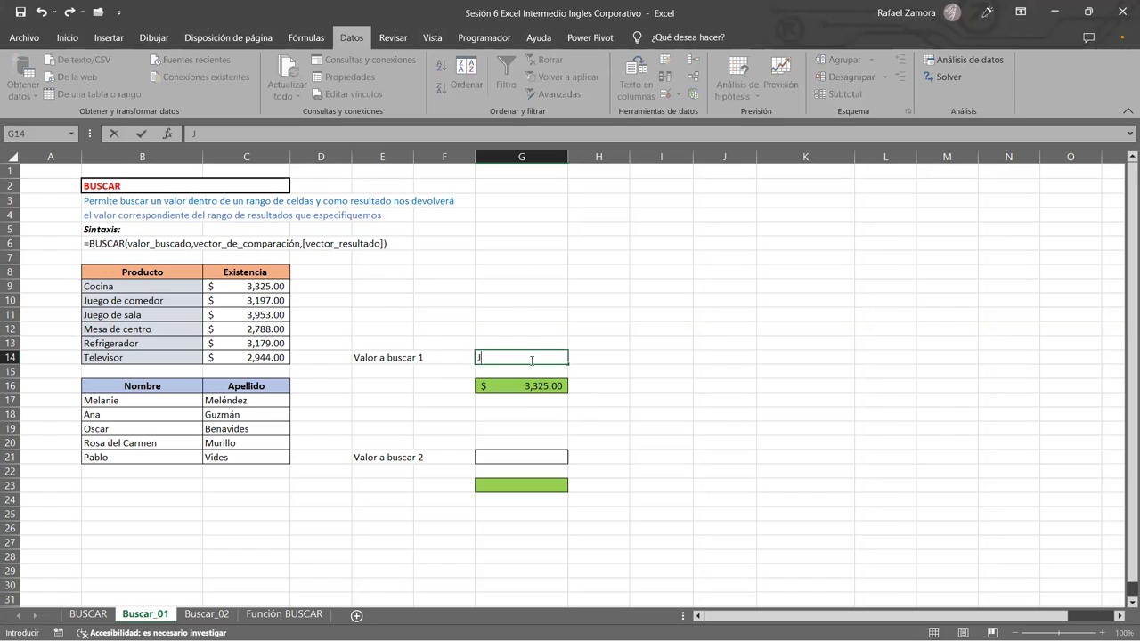
text(uego de comer)
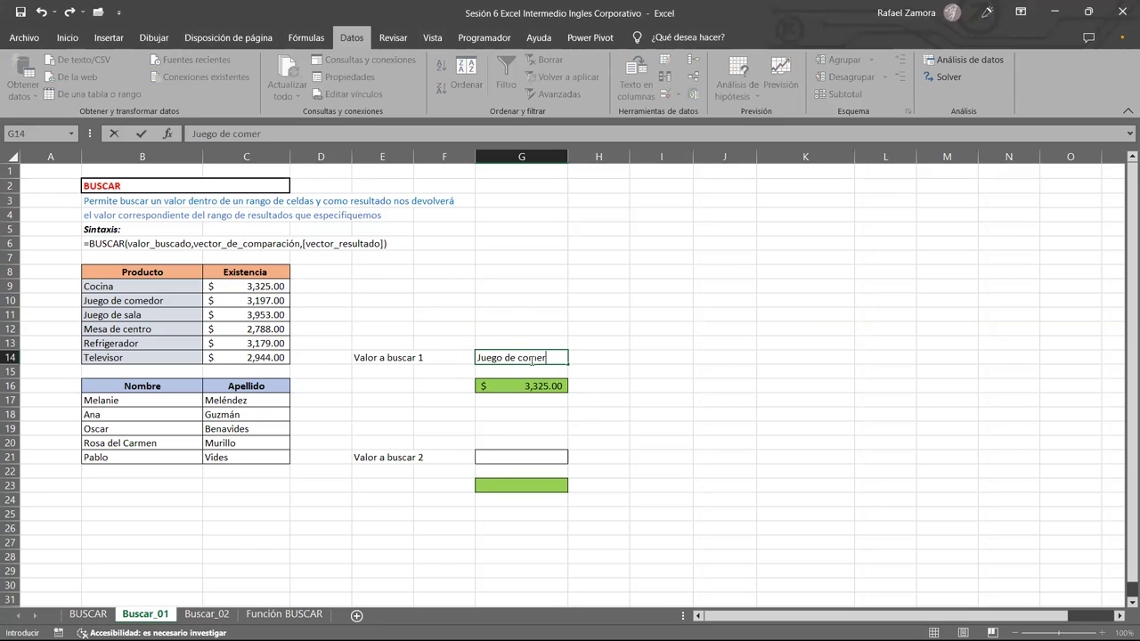
key(BackSpace)
key(BackSpace)
text(dor)
key(ctrl+Return)
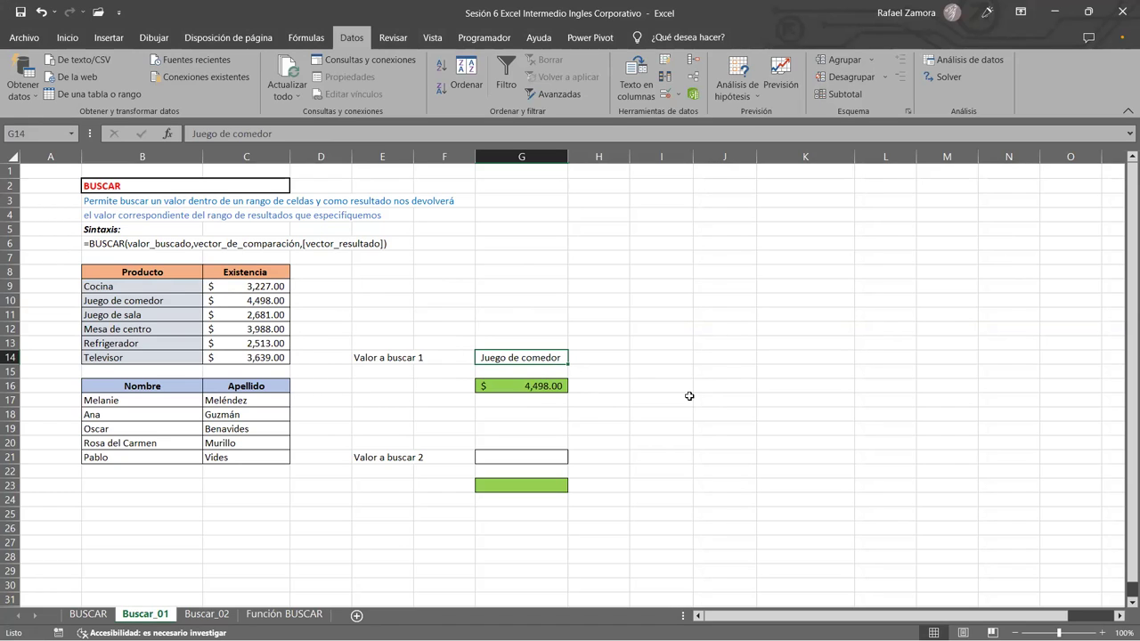
key(BackSpace)
text(Juego de )
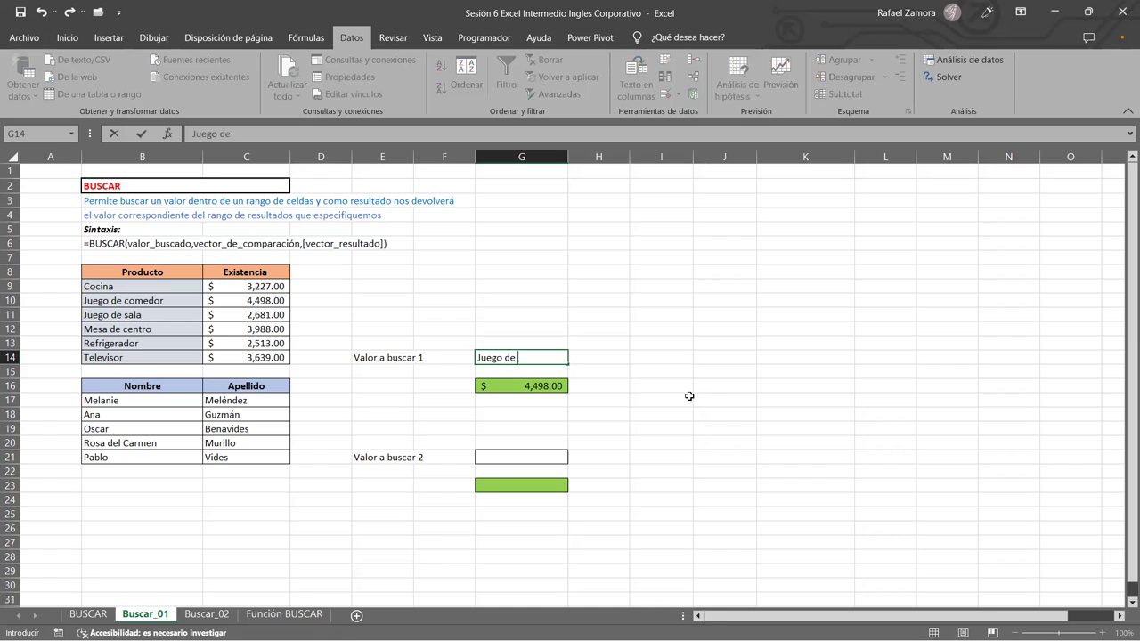
text(sa)
key(BackSpace)
key(BackSpace)
text(sa)
key(ctrl+Return)
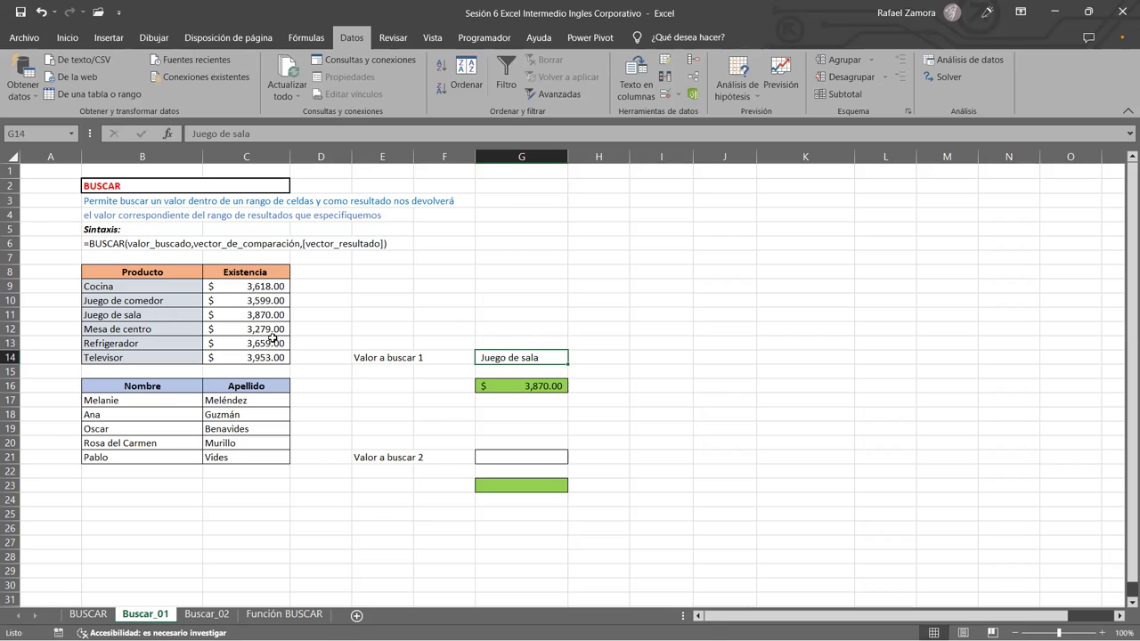
Try Mesa de centro, Refrigerador and Televisor in turn as the G14 lookup value.
text(Mesa de n)
key(BackSpace)
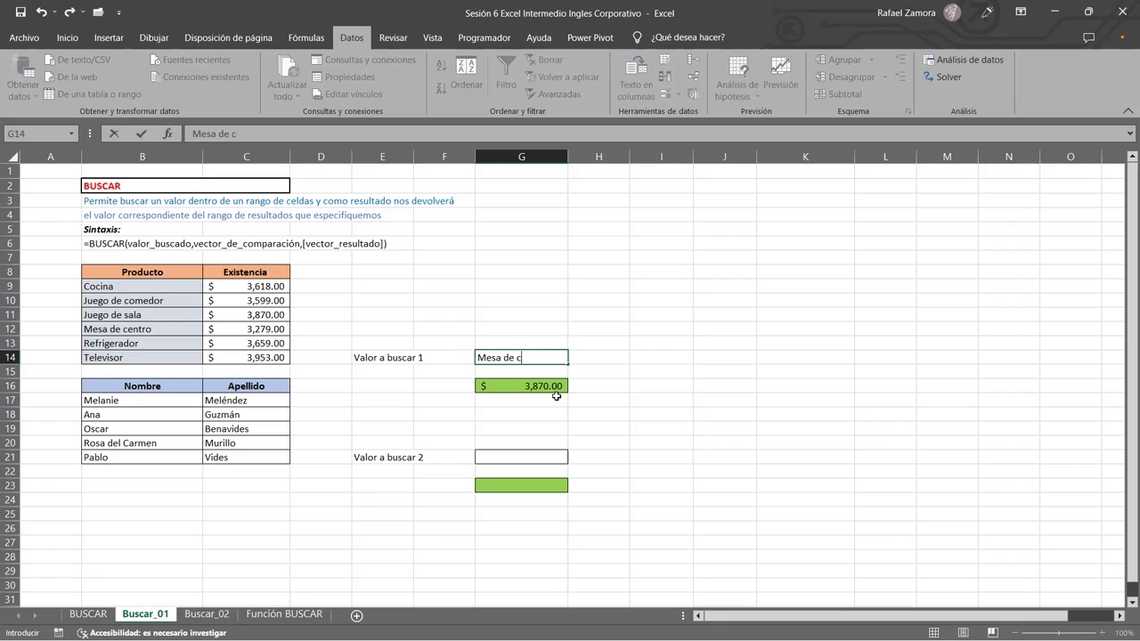
text(entro)
key(ctrl+Return)
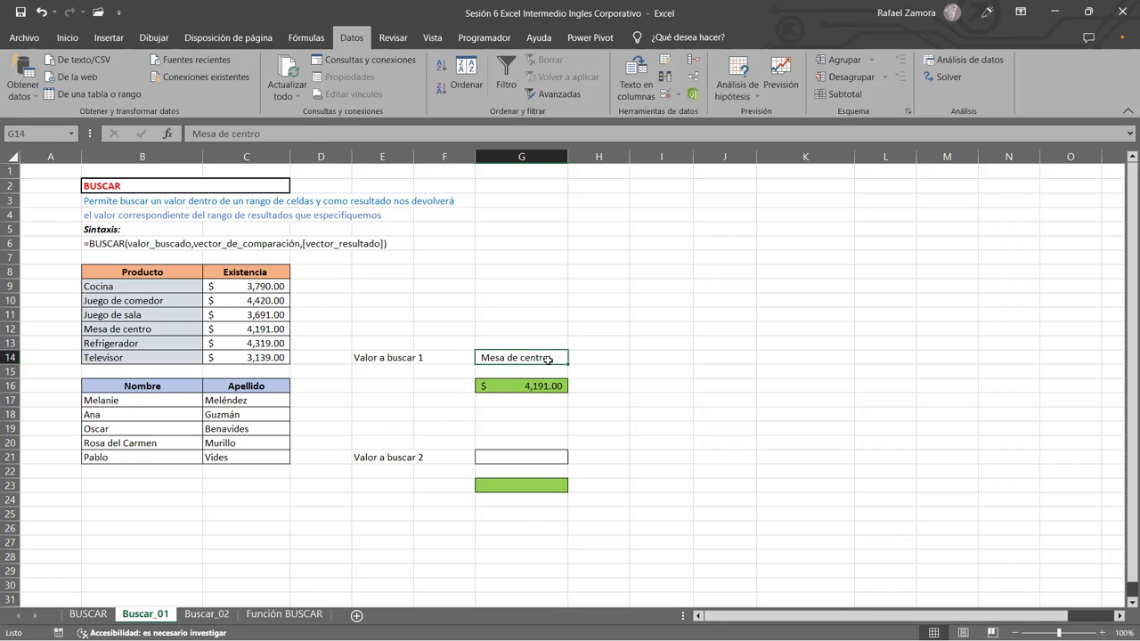
text(T)
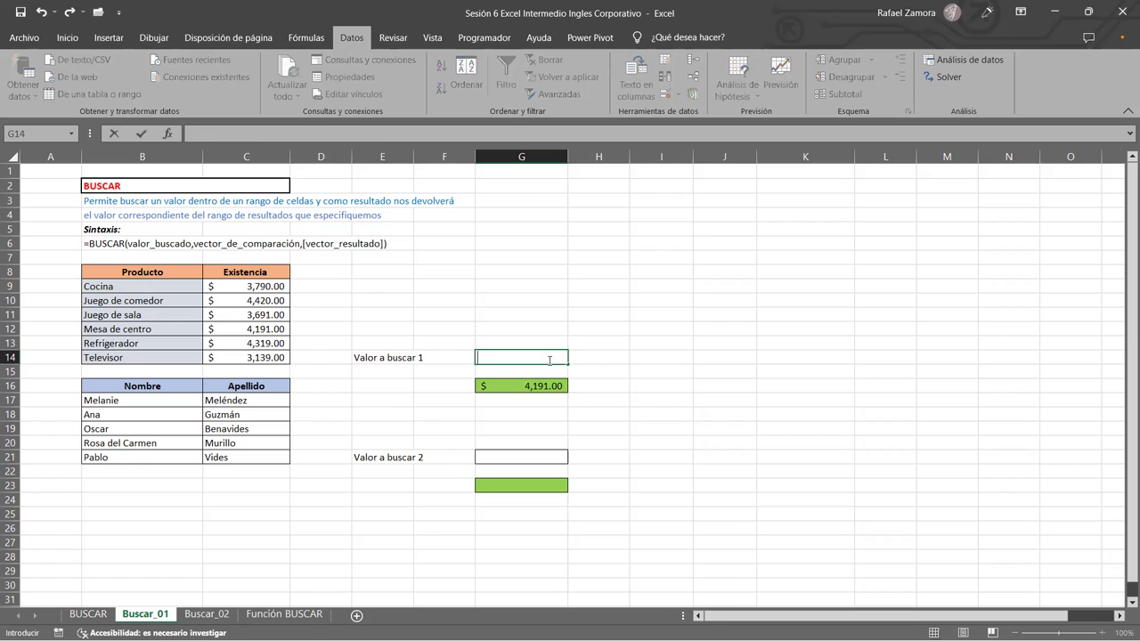
text(iger)
text(ador)
key(ctrl+Return)
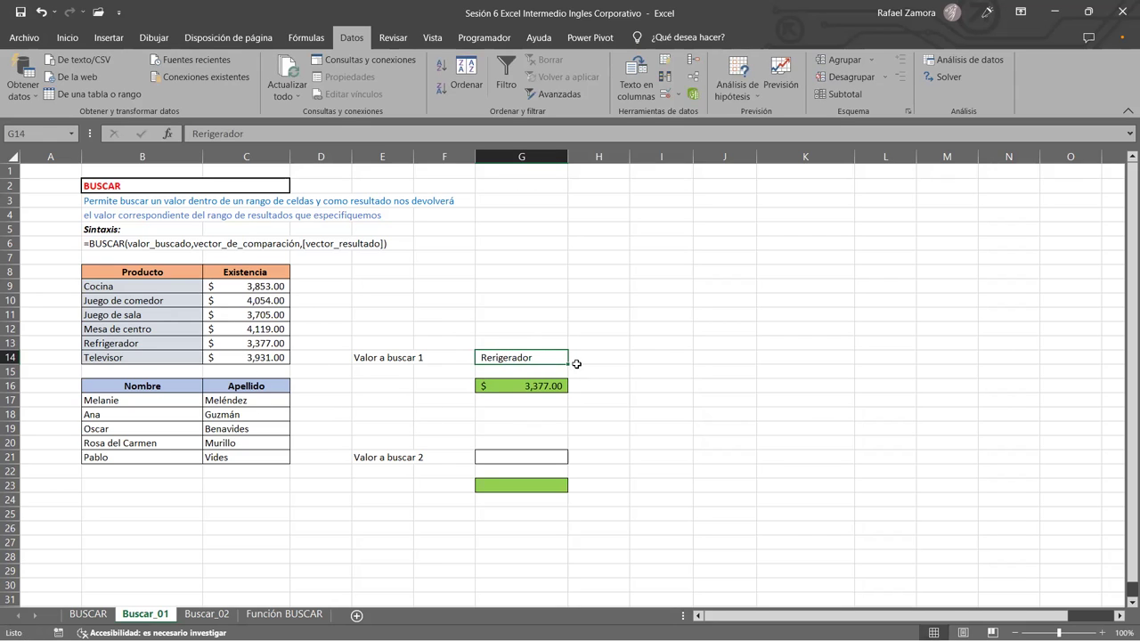
text(Televisor)
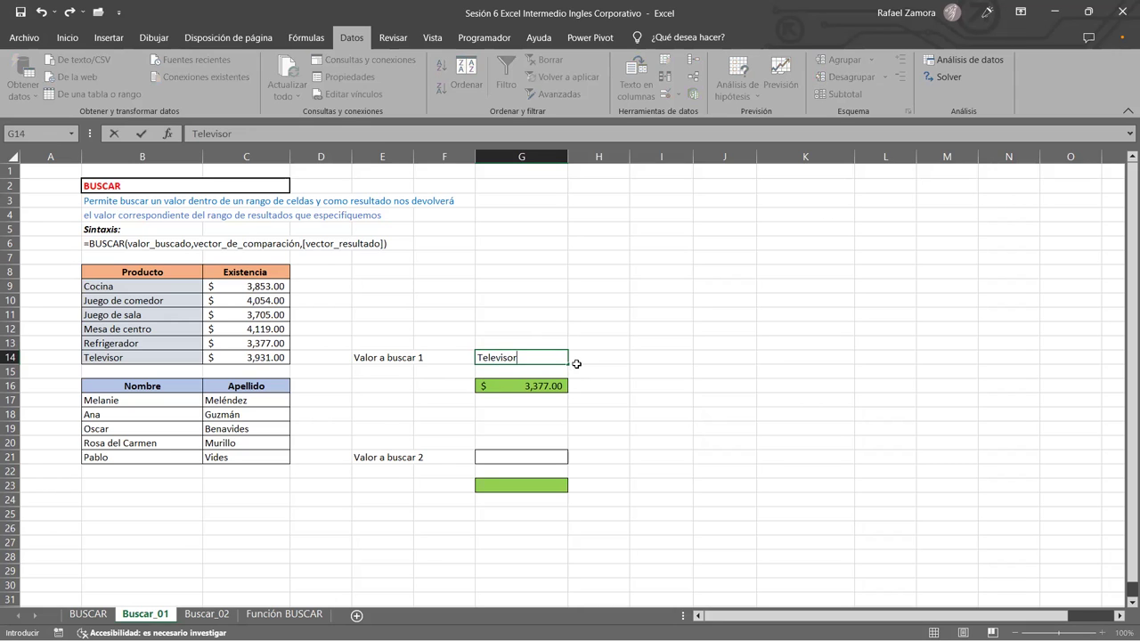
key(ctrl+Return)
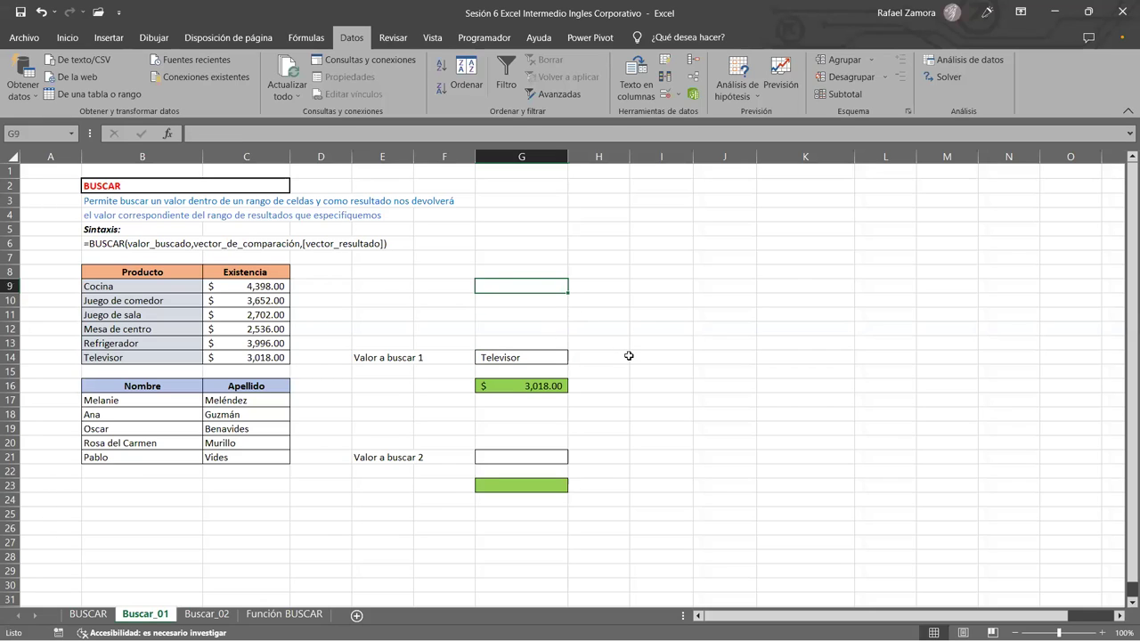
click(167, 307)
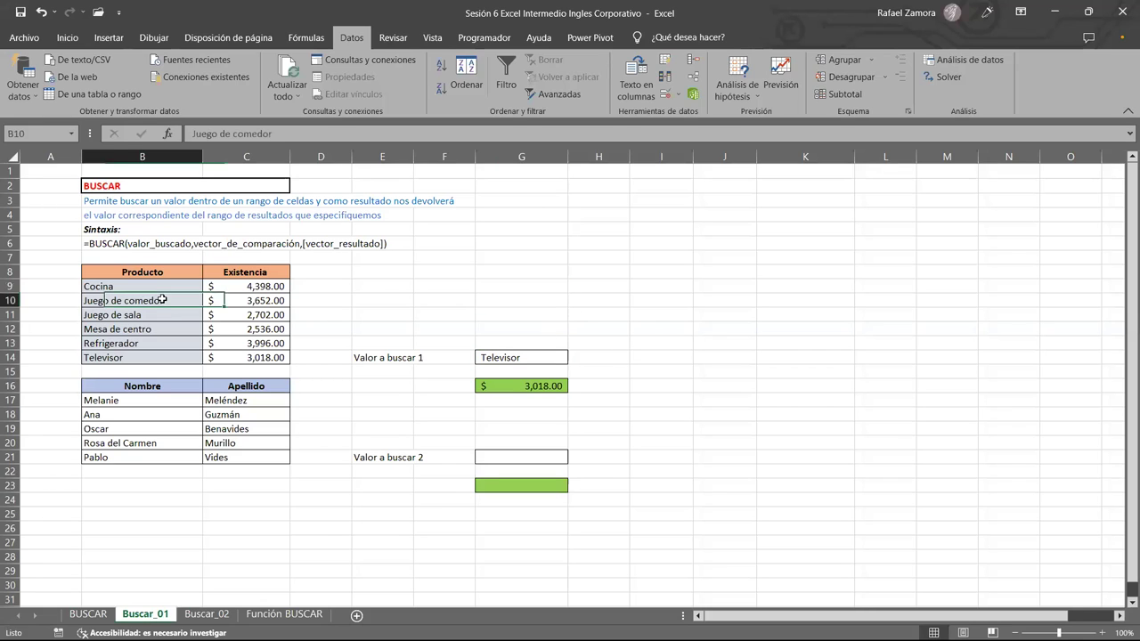
click(170, 329)
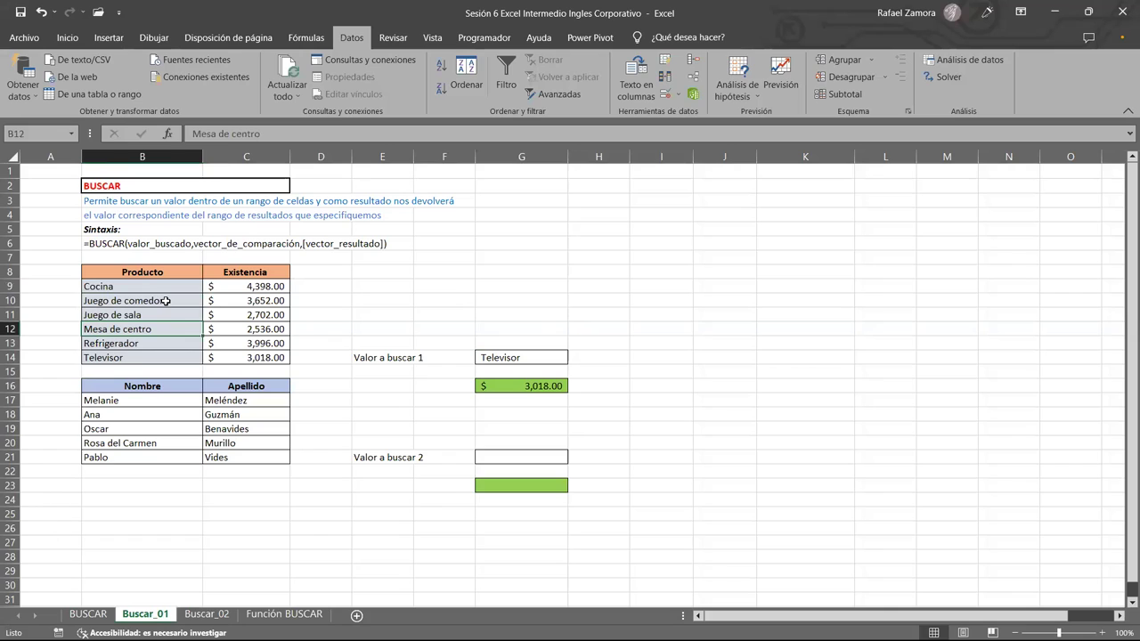
click(166, 353)
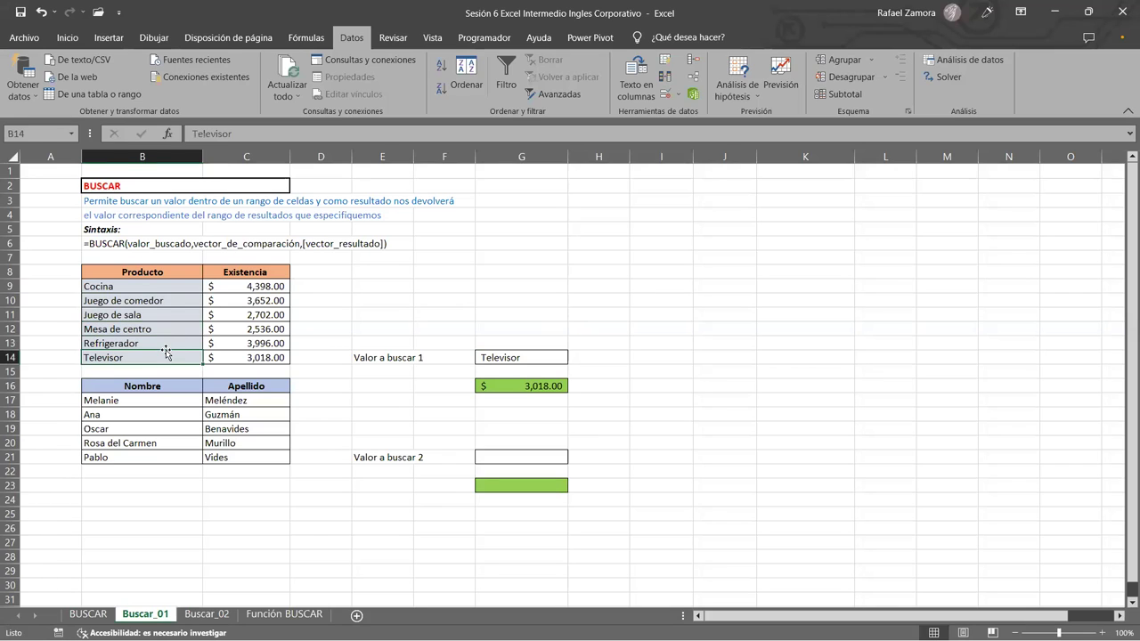
click(168, 311)
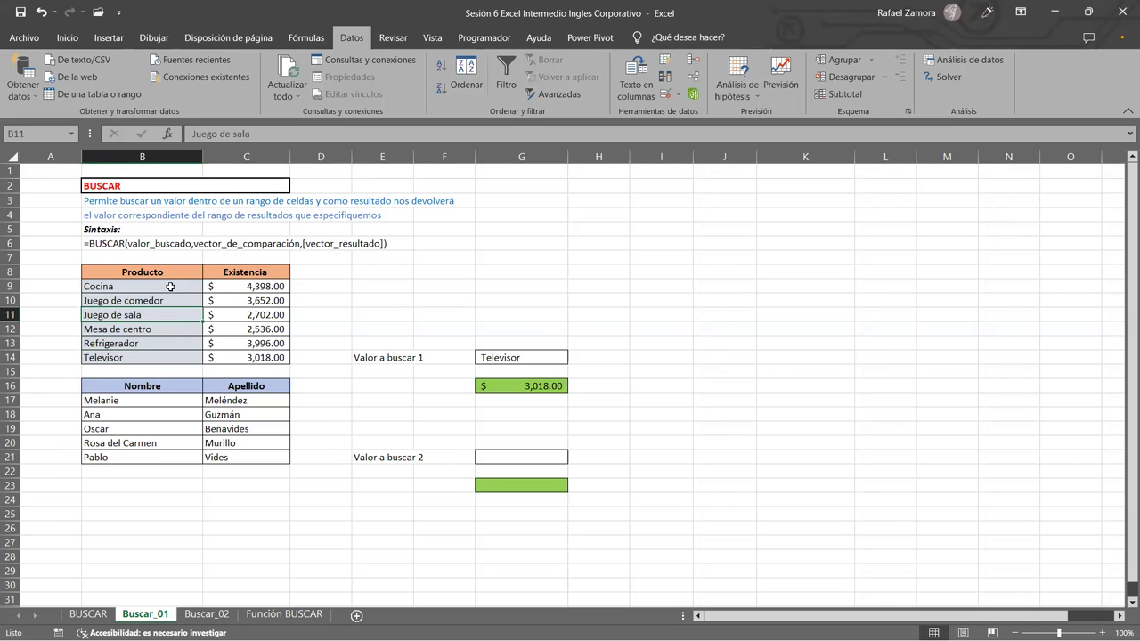
click(136, 286)
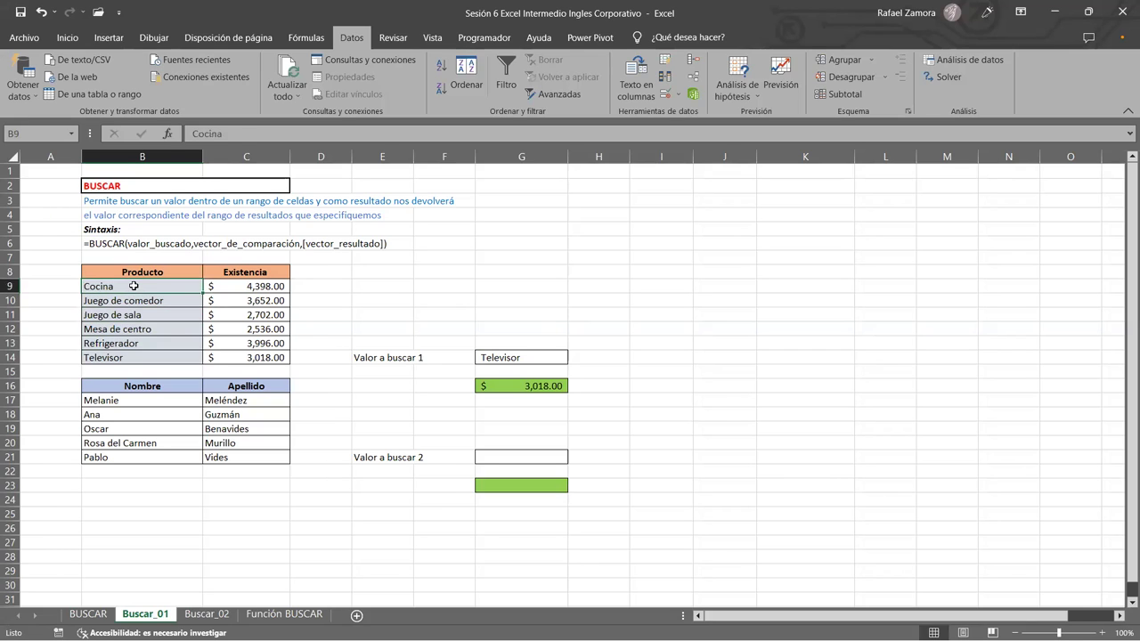
click(131, 302)
click(140, 315)
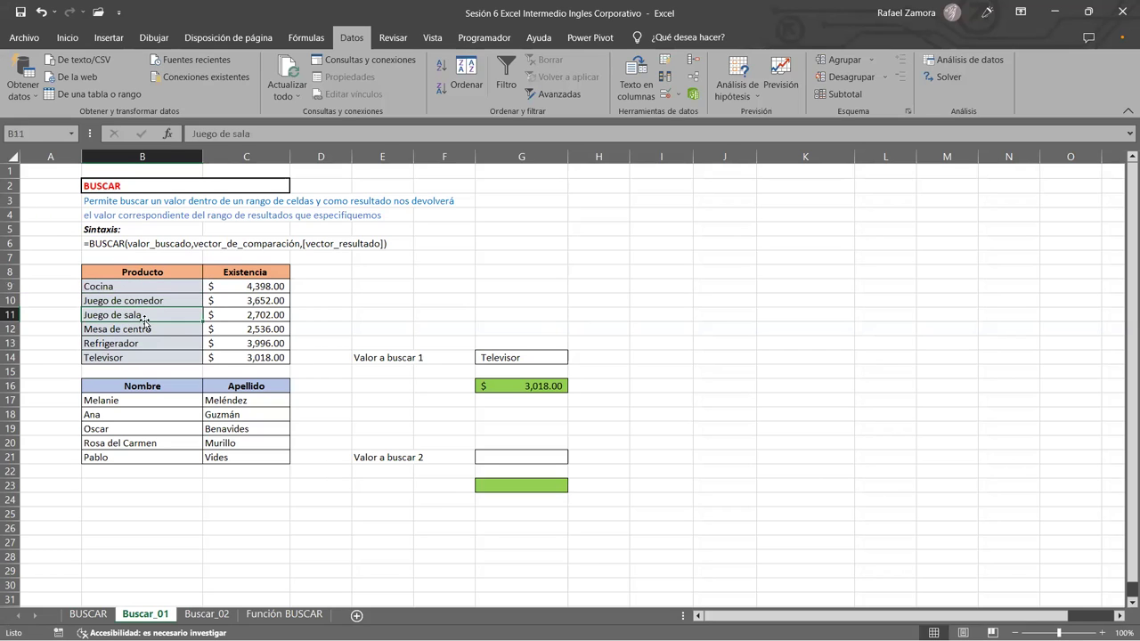
click(151, 343)
click(151, 358)
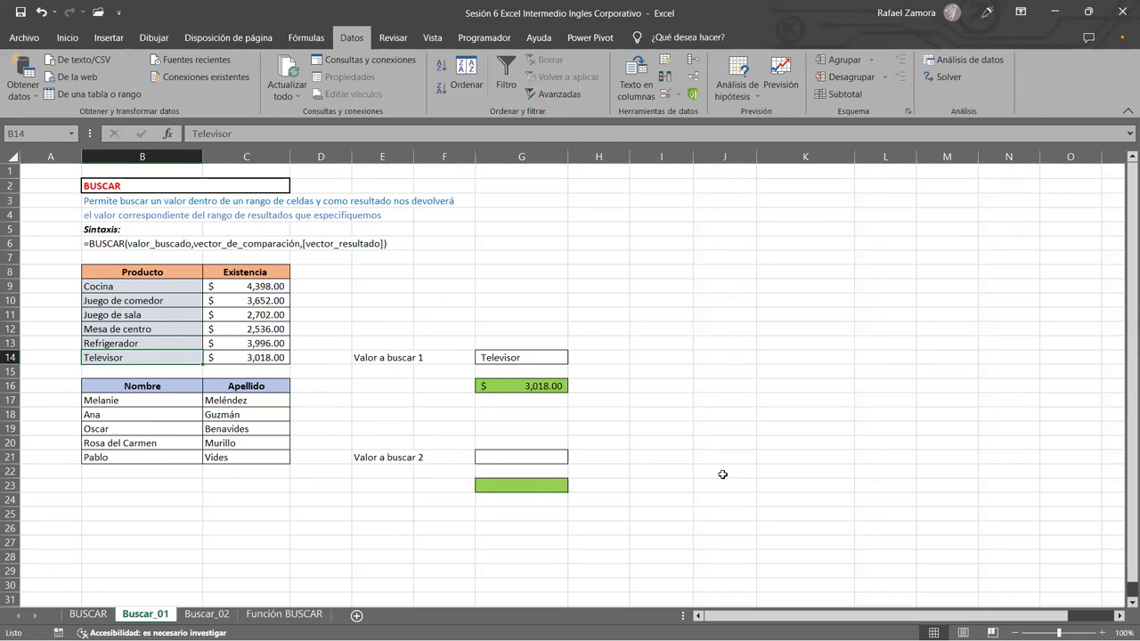
click(145, 286)
shift+click(142, 357)
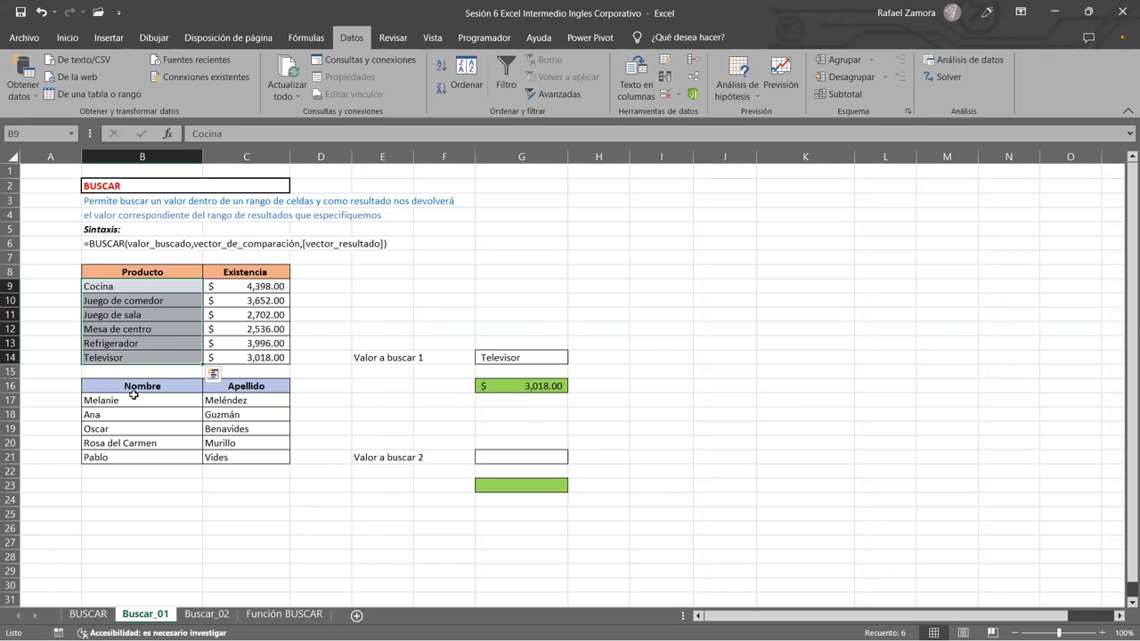
click(175, 315)
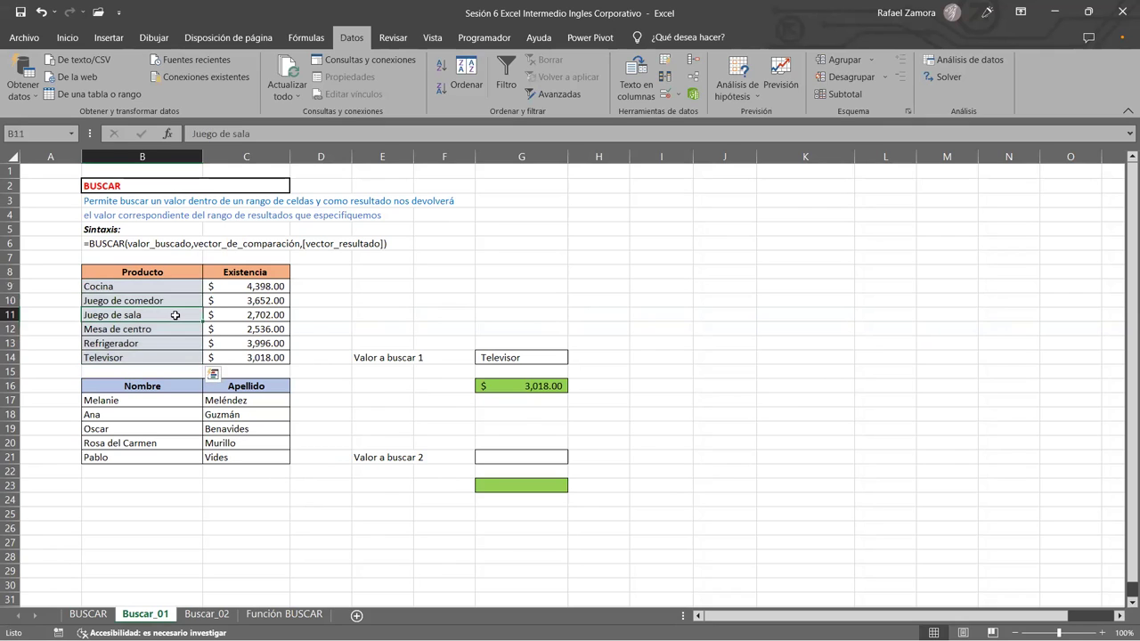
click(169, 289)
click(165, 303)
click(160, 327)
click(153, 313)
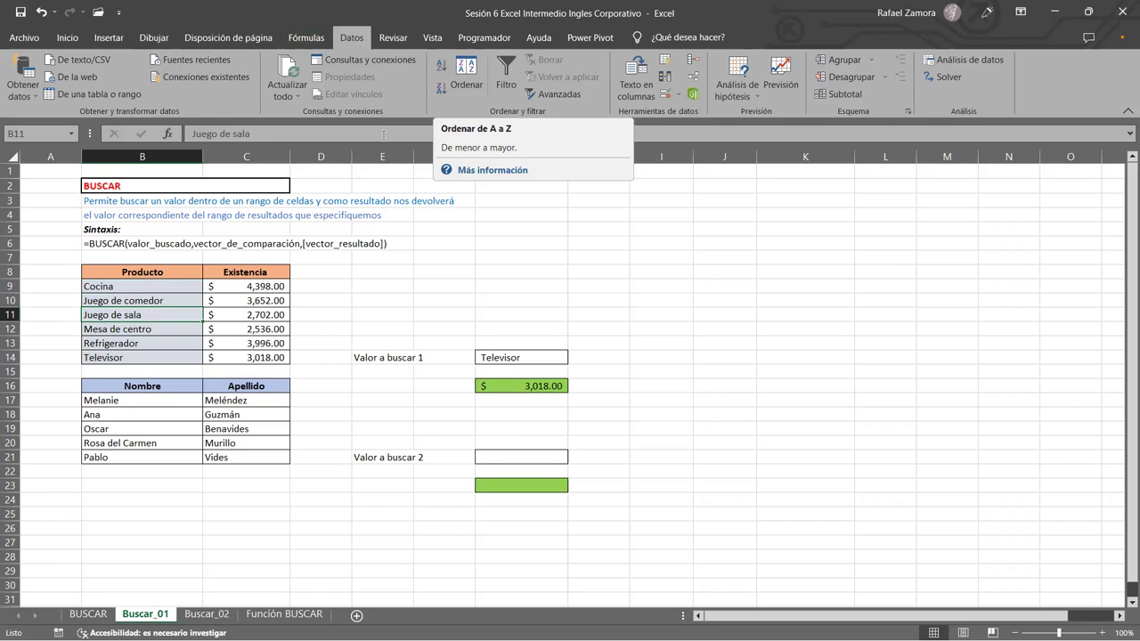
click(123, 286)
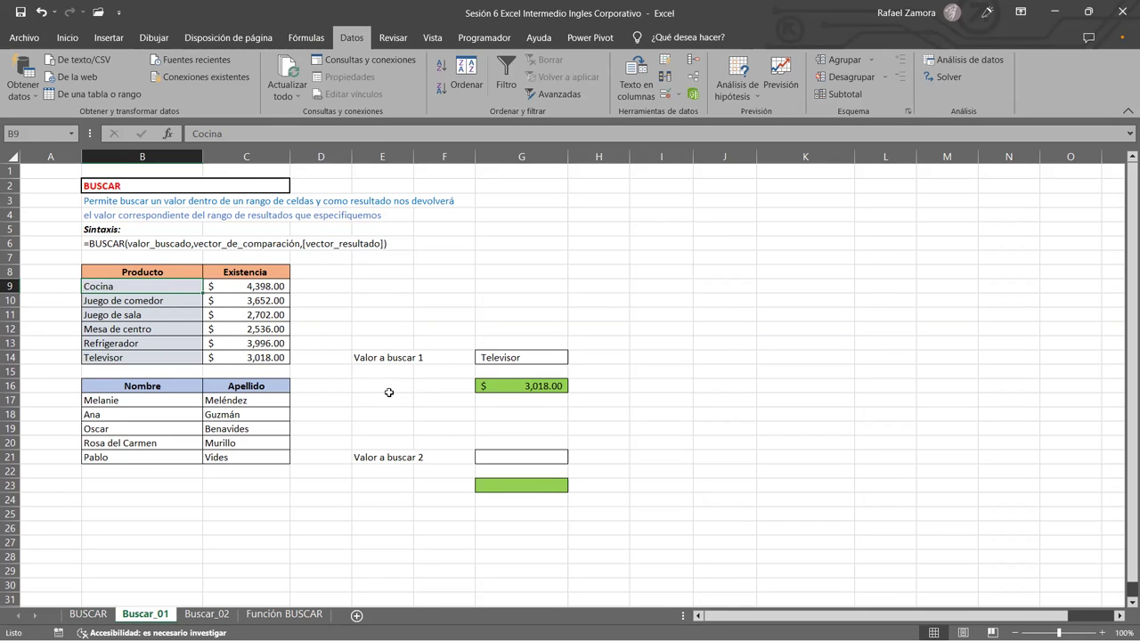
Re-edit and commit =BUSCAR(G14,B9:B14,C9:C14) in G16 so it recalculates for Televisor.
click(515, 355)
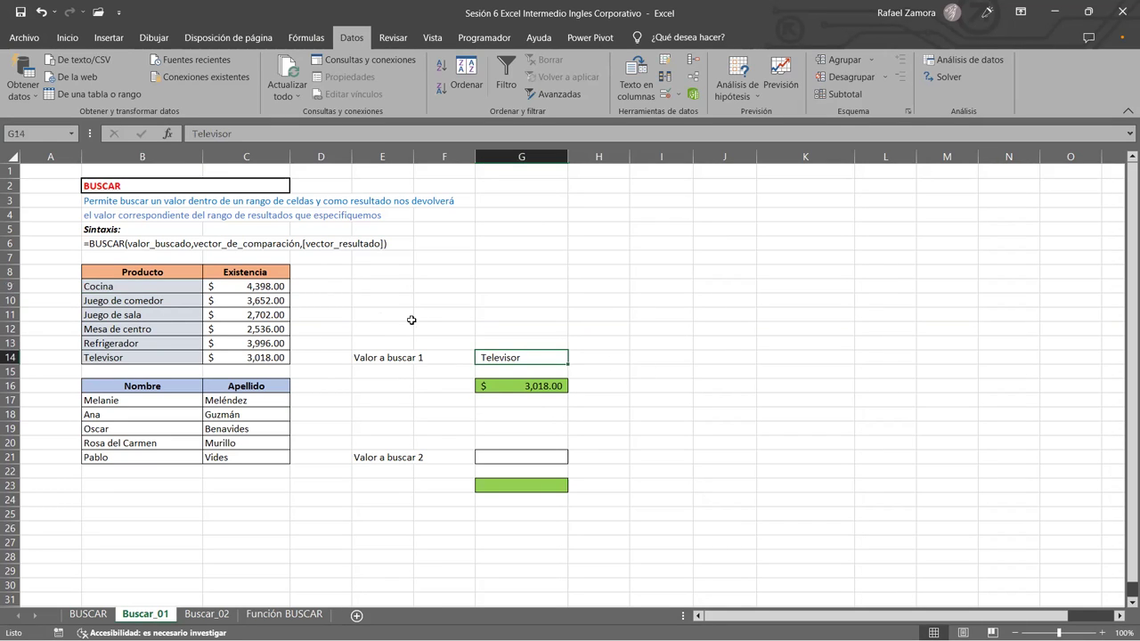
click(554, 383)
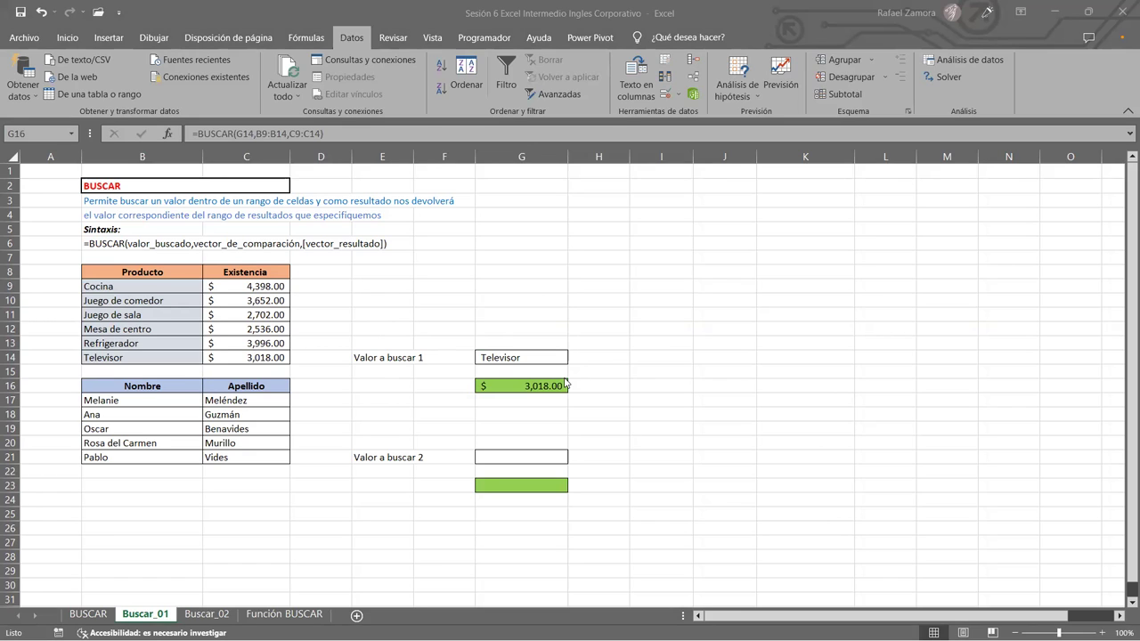
double_click(563, 386)
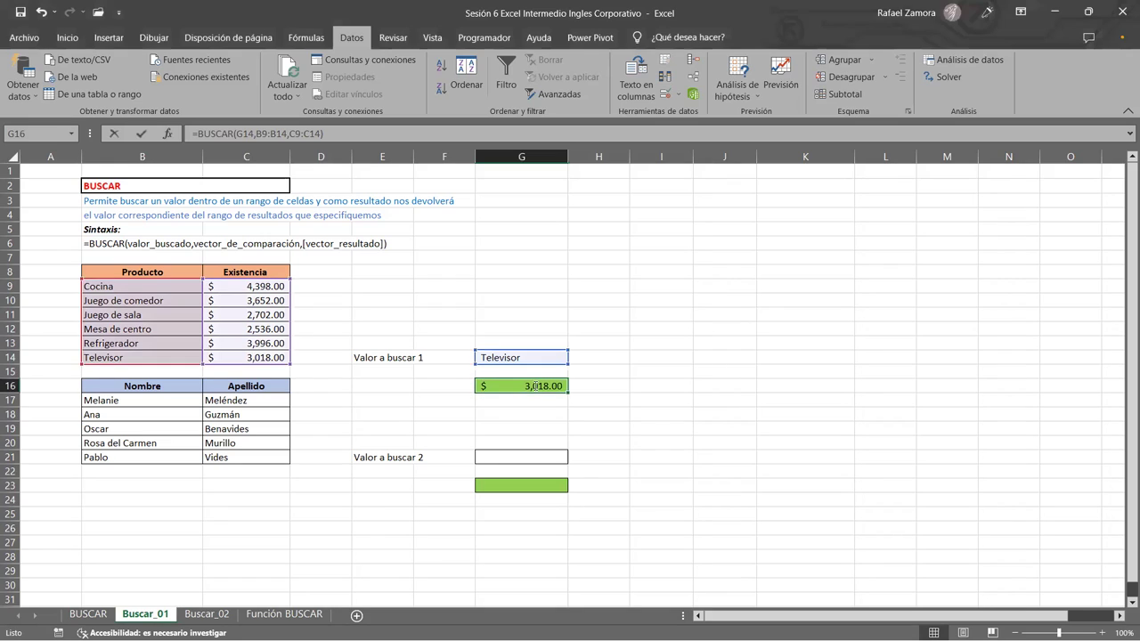
click(619, 386)
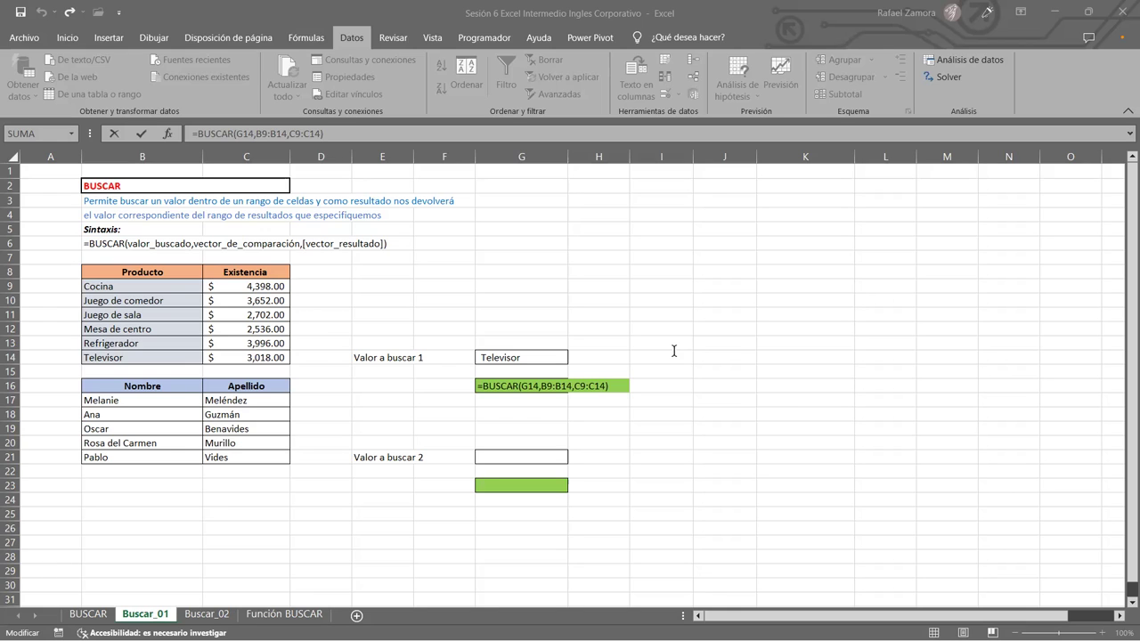
click(642, 314)
Reopen G16's BUSCAR formula for editing to show its colour-coded ranges.
click(527, 384)
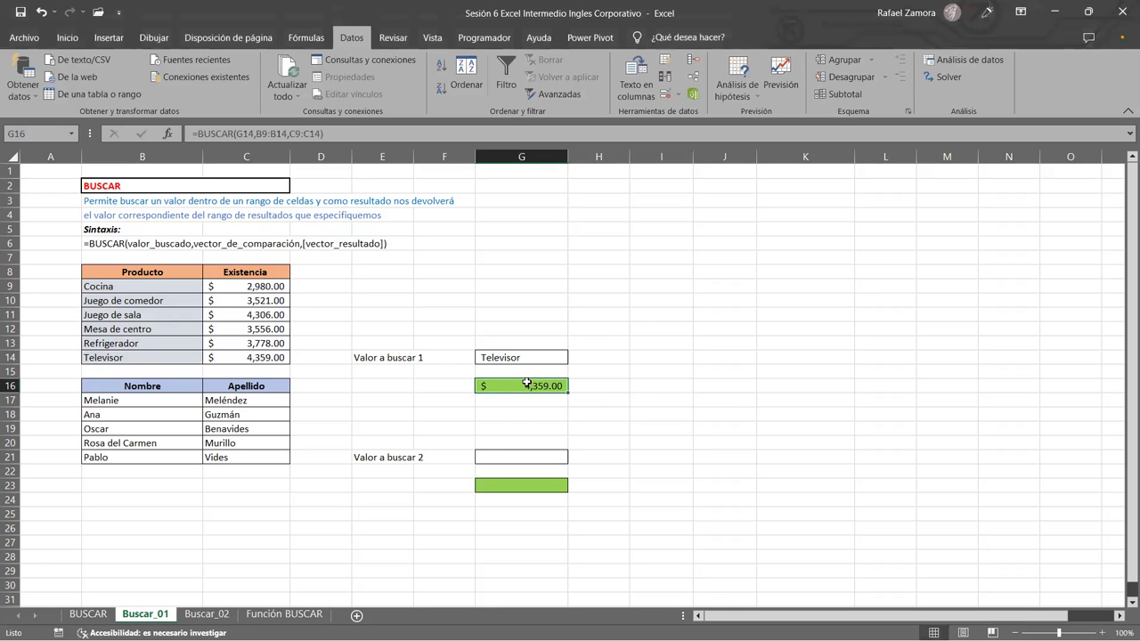
double_click(527, 383)
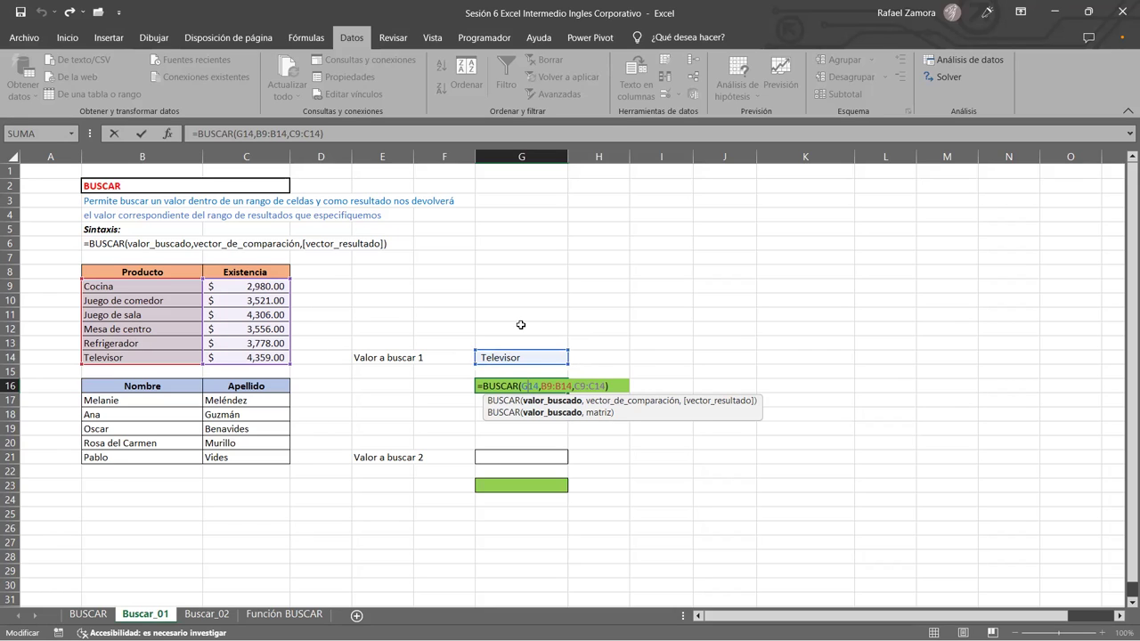
Review the =BUSCAR(G14,B9:B14,C9:C14) arguments, from the lookup range to result range C9:C14, and exit the formula.
key(Right)
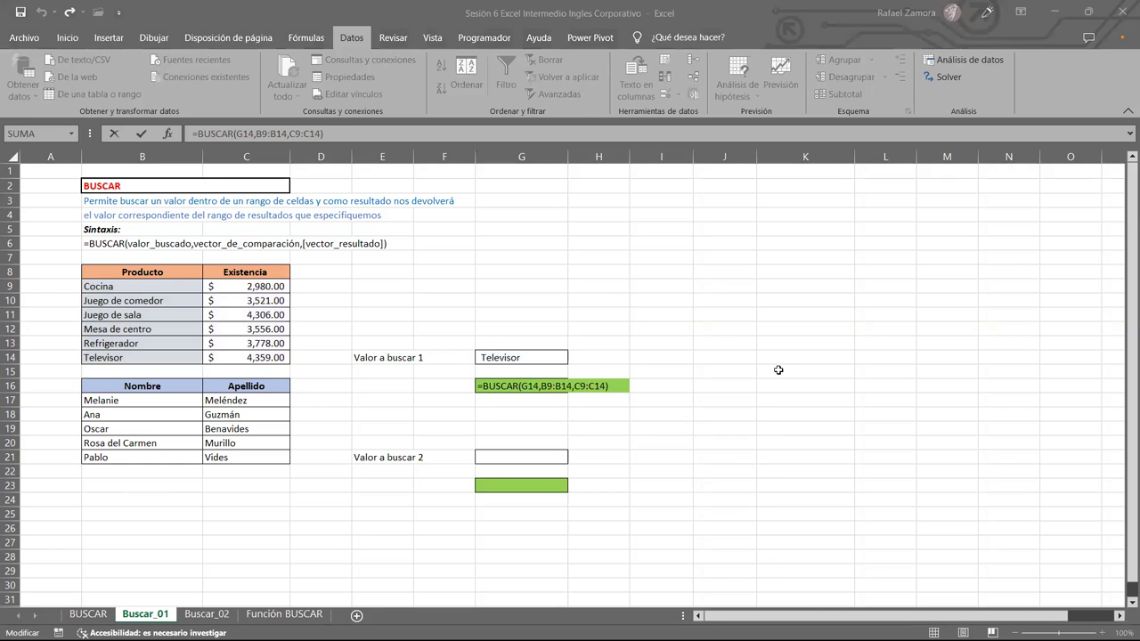
click(595, 385)
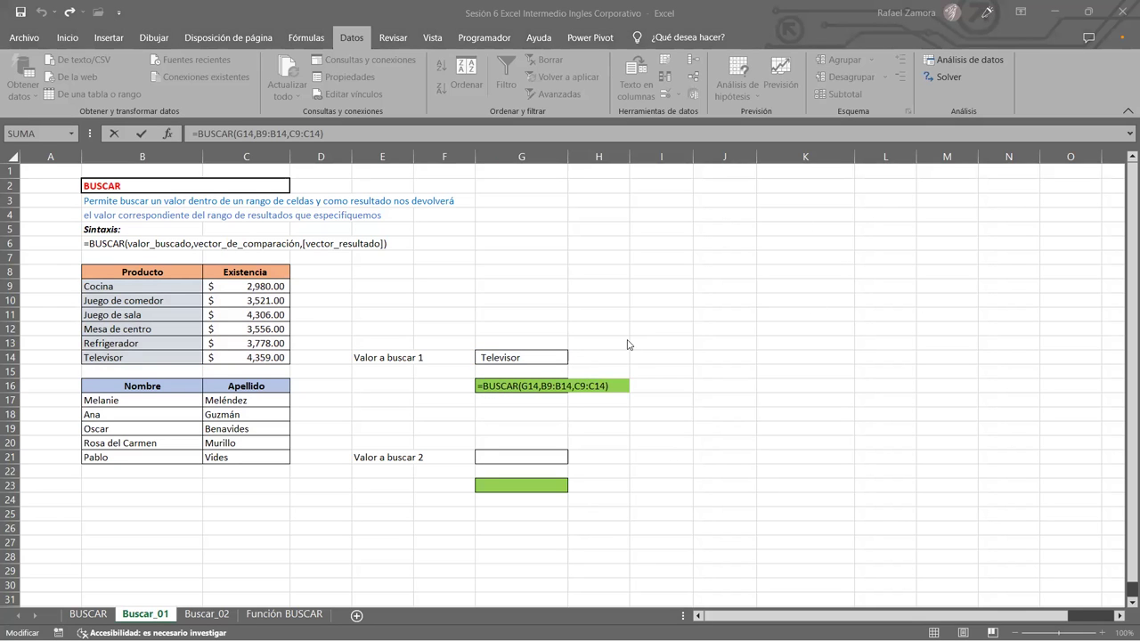
key(Escape)
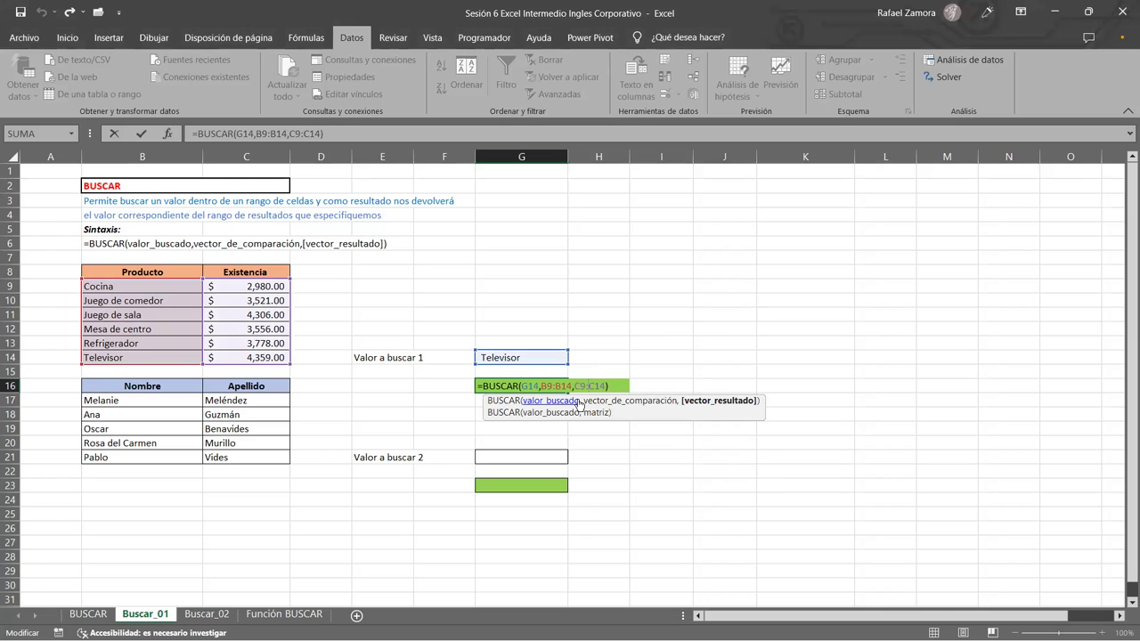
key(Return)
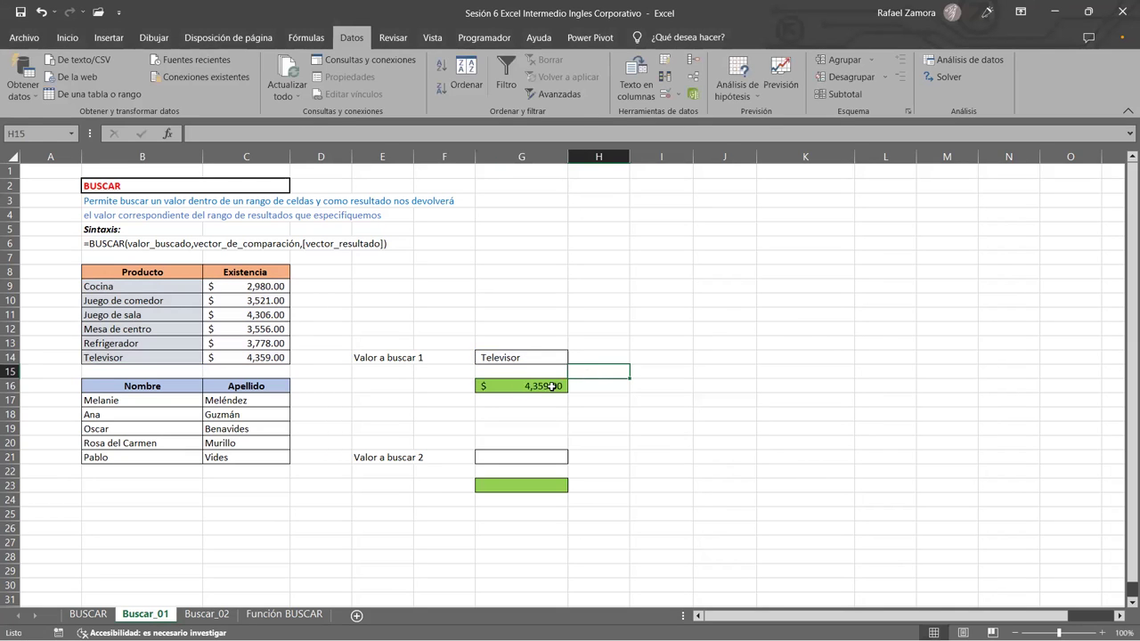
drag(258, 303, 265, 346)
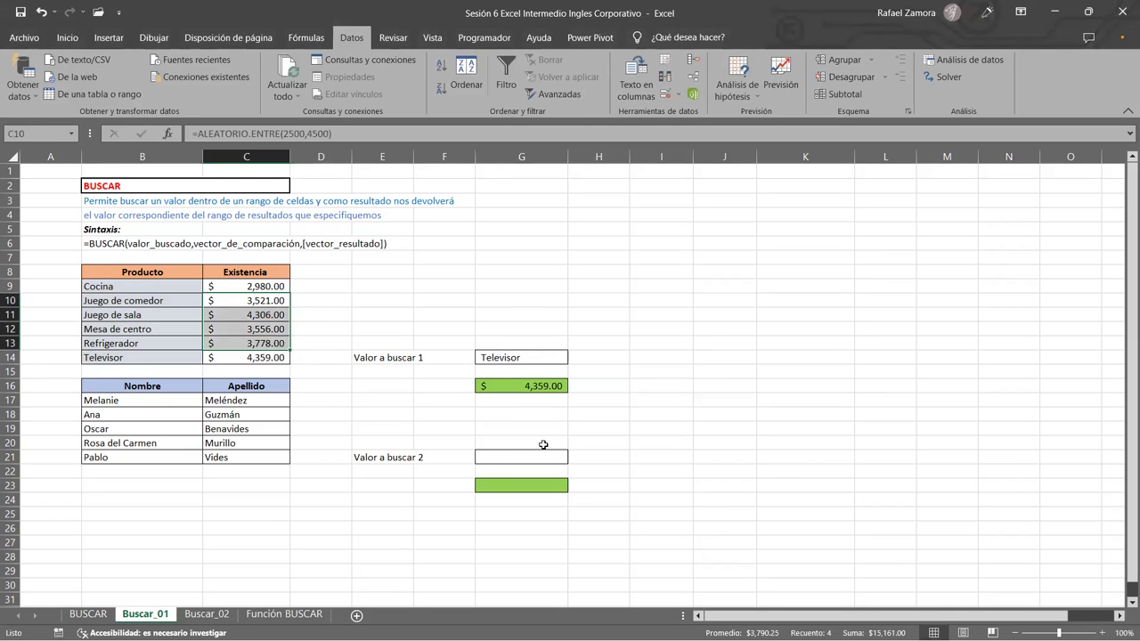
click(602, 442)
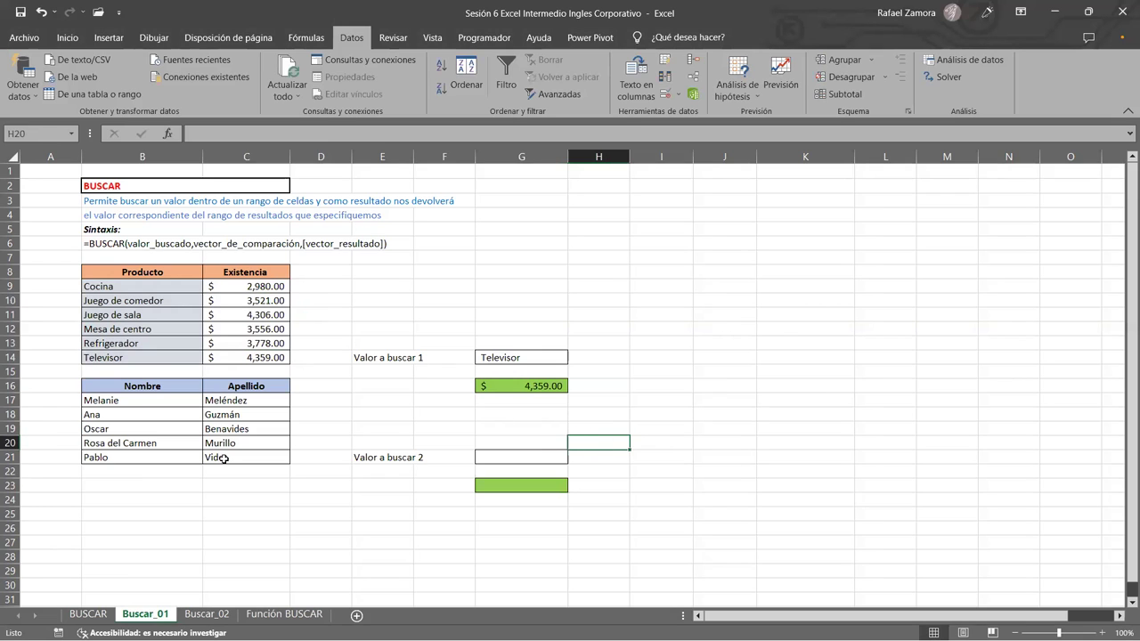
click(542, 457)
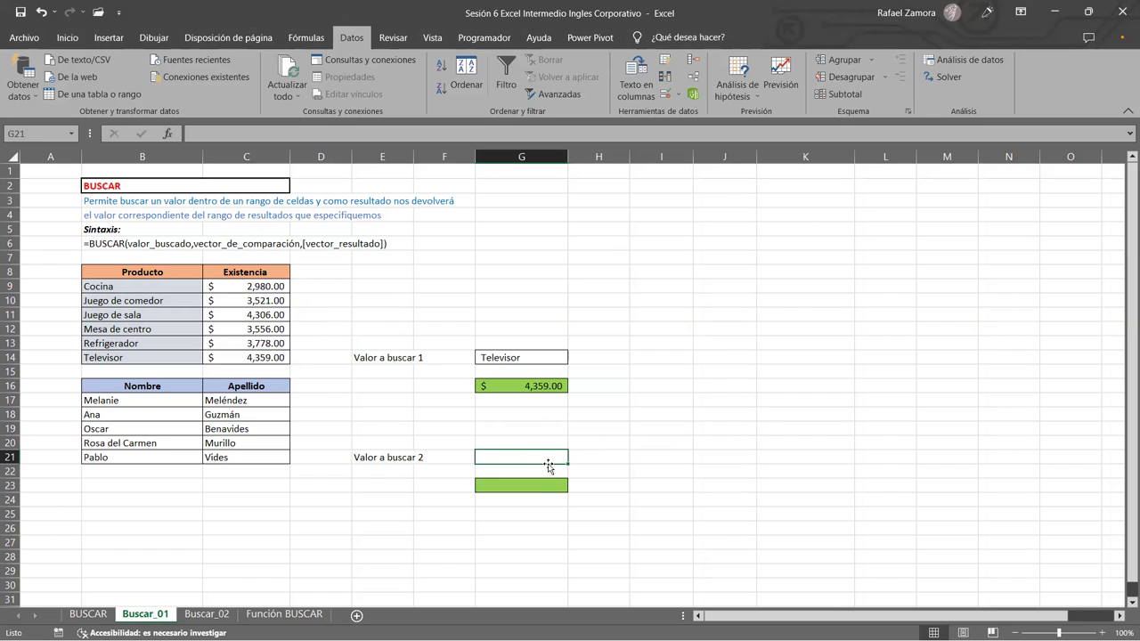
click(539, 488)
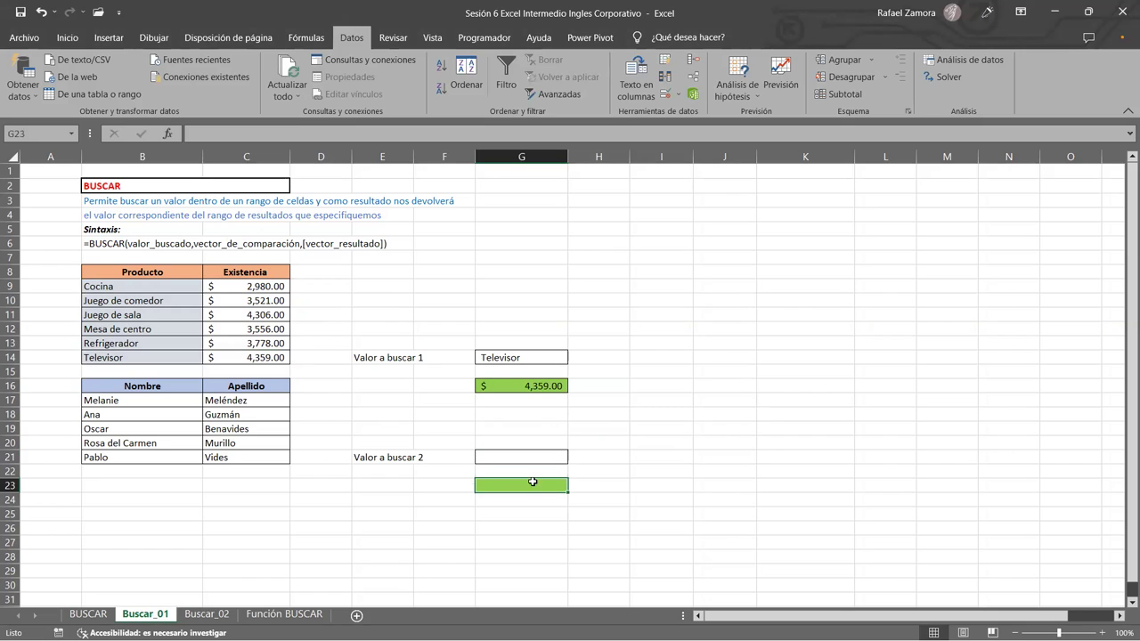
drag(101, 401, 254, 454)
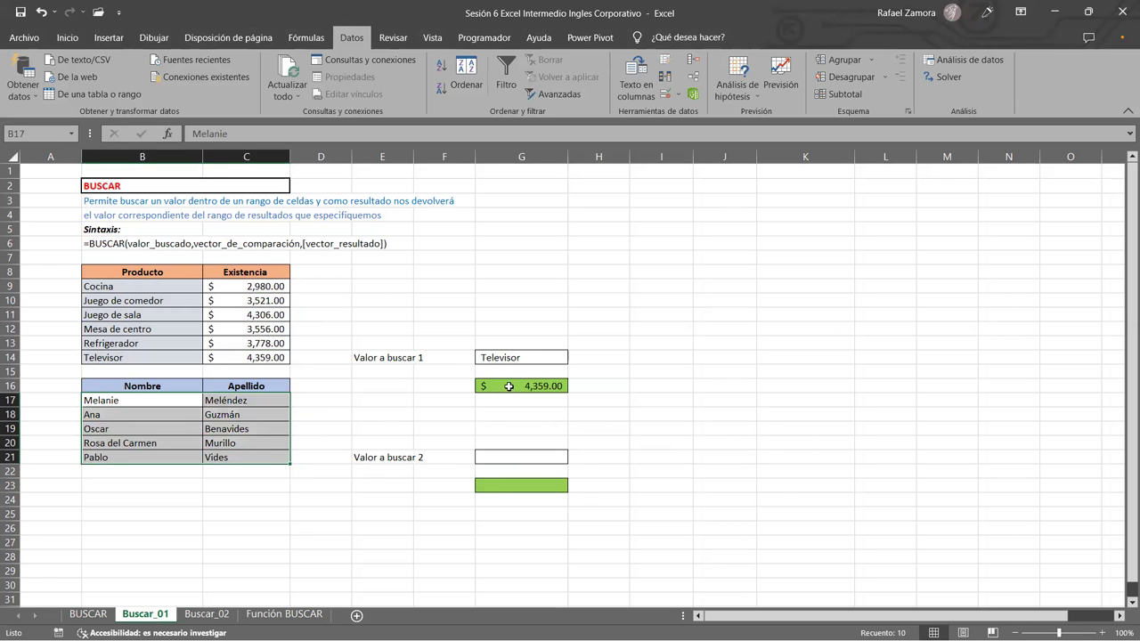
click(655, 413)
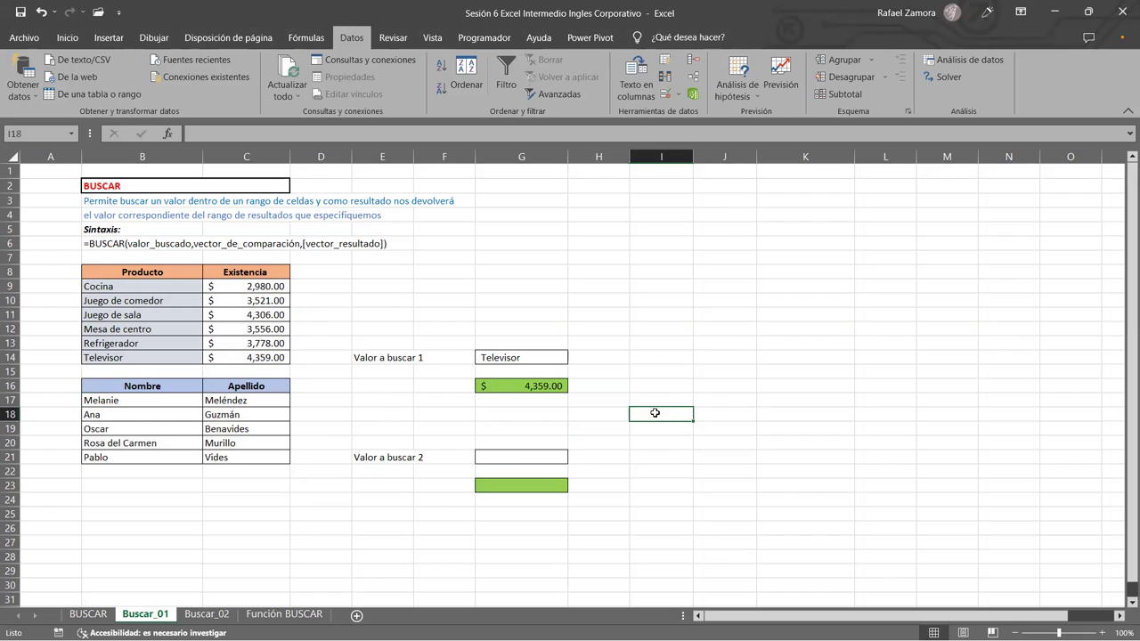
click(528, 452)
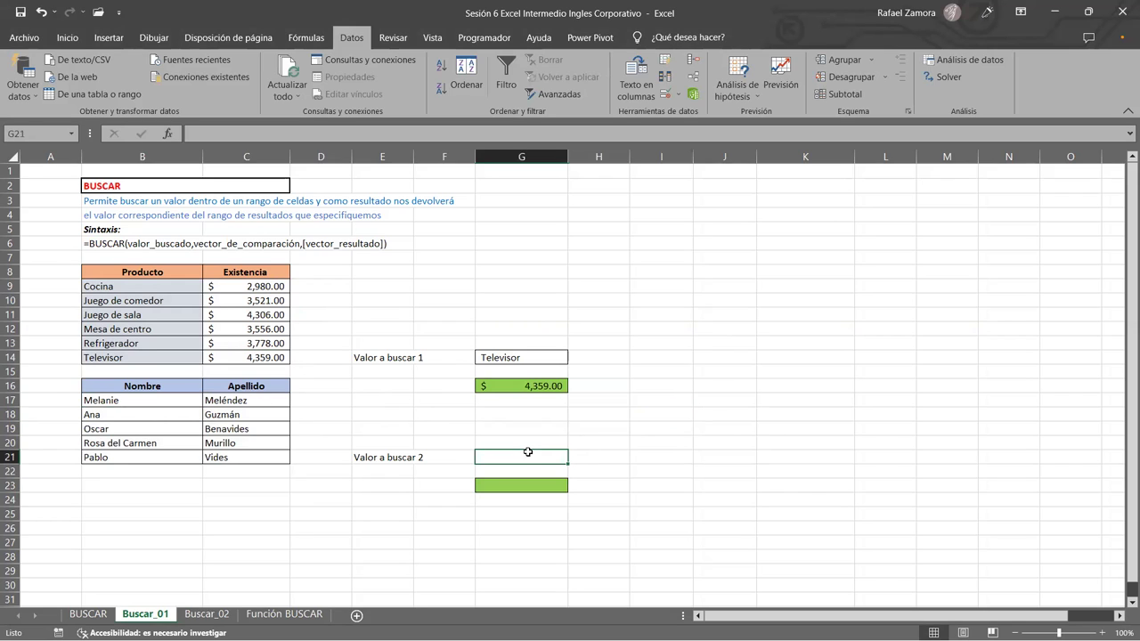
click(533, 486)
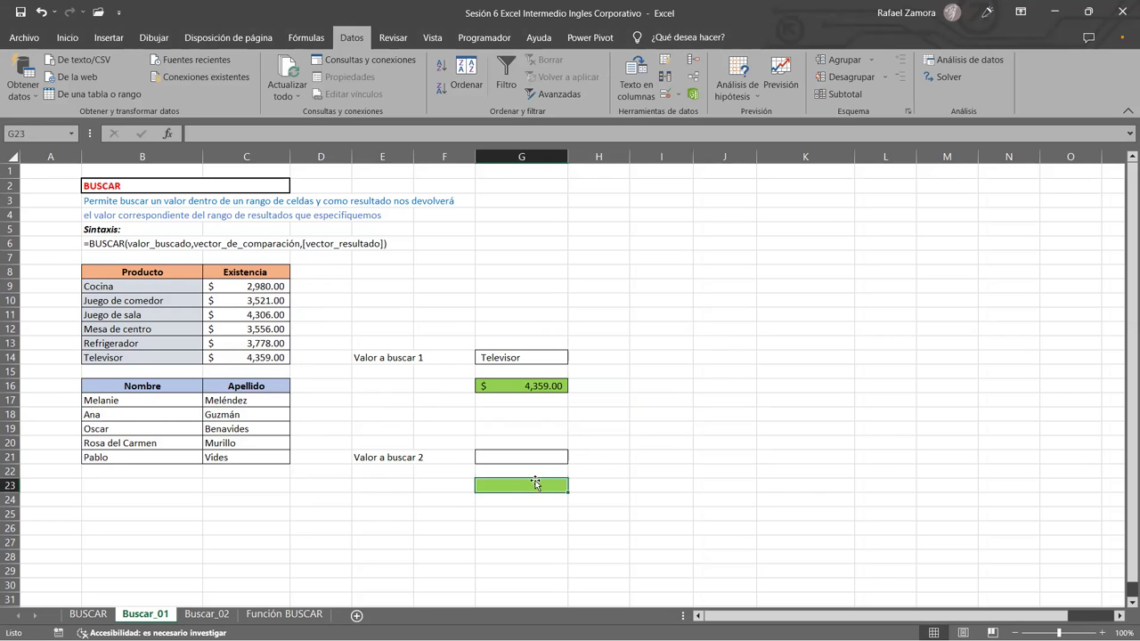
click(699, 343)
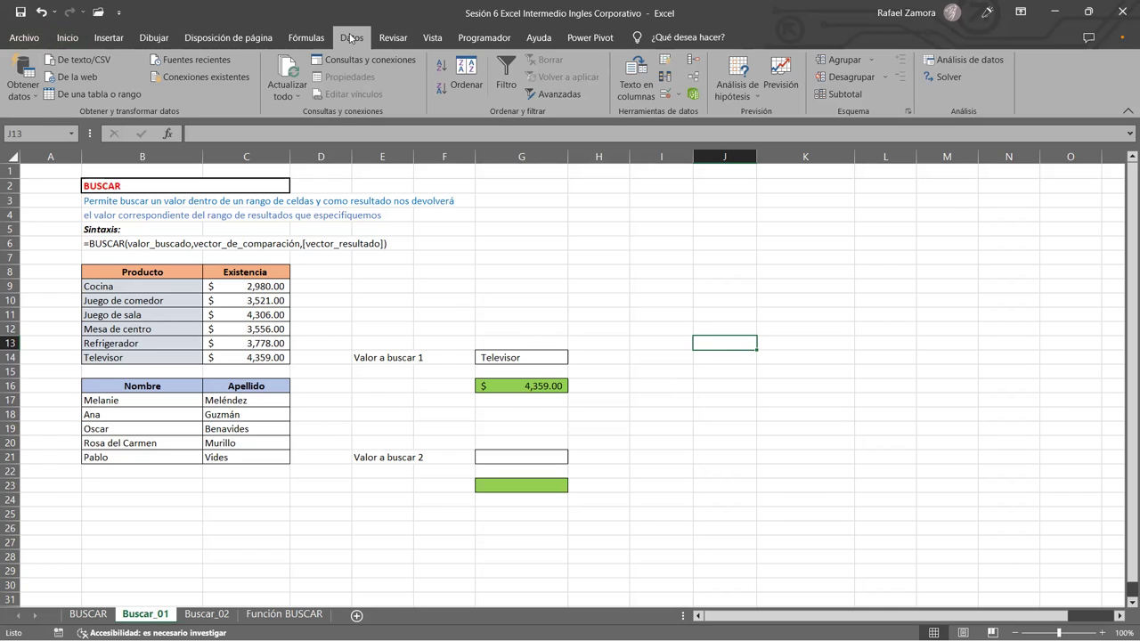
click(194, 184)
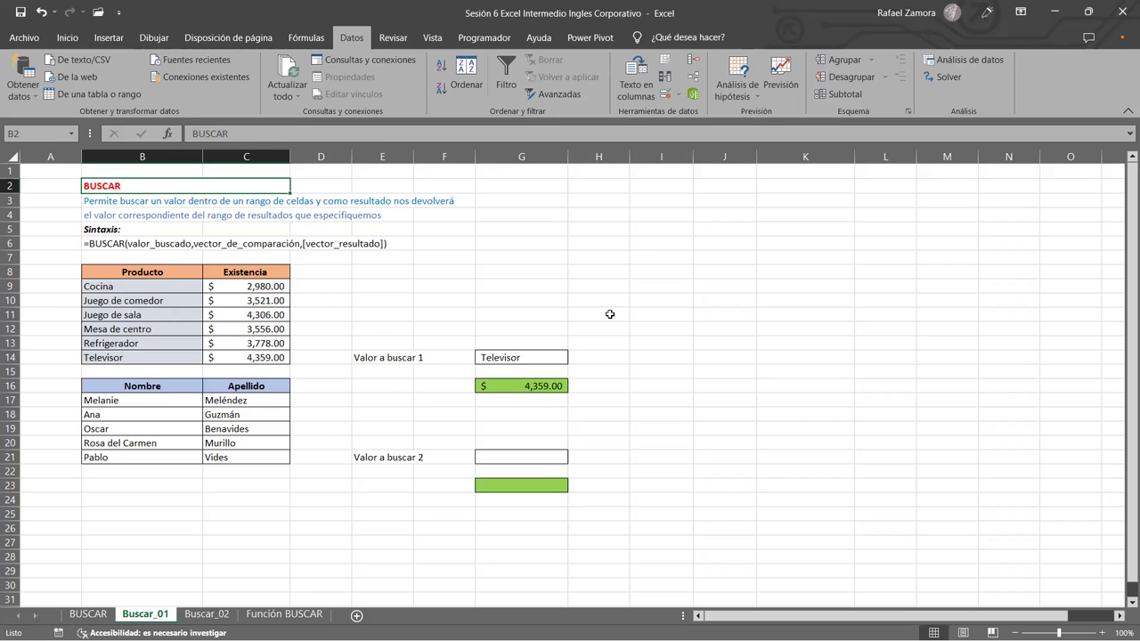
Edit the G16 lookup formula, then undo the changes to the lookup example.
click(610, 314)
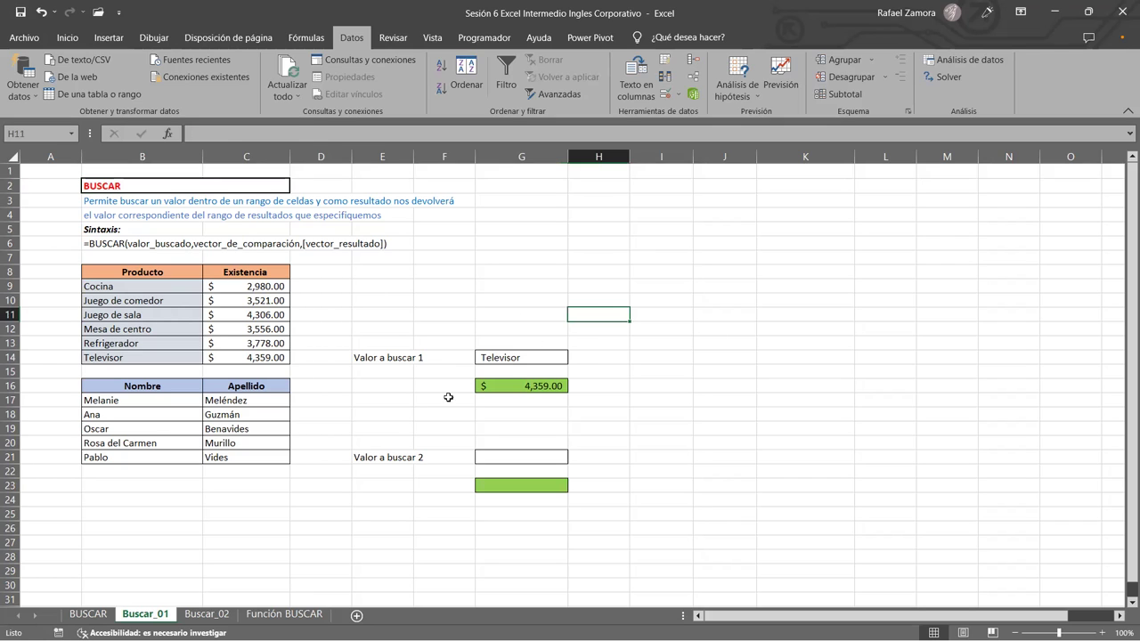
double_click(554, 386)
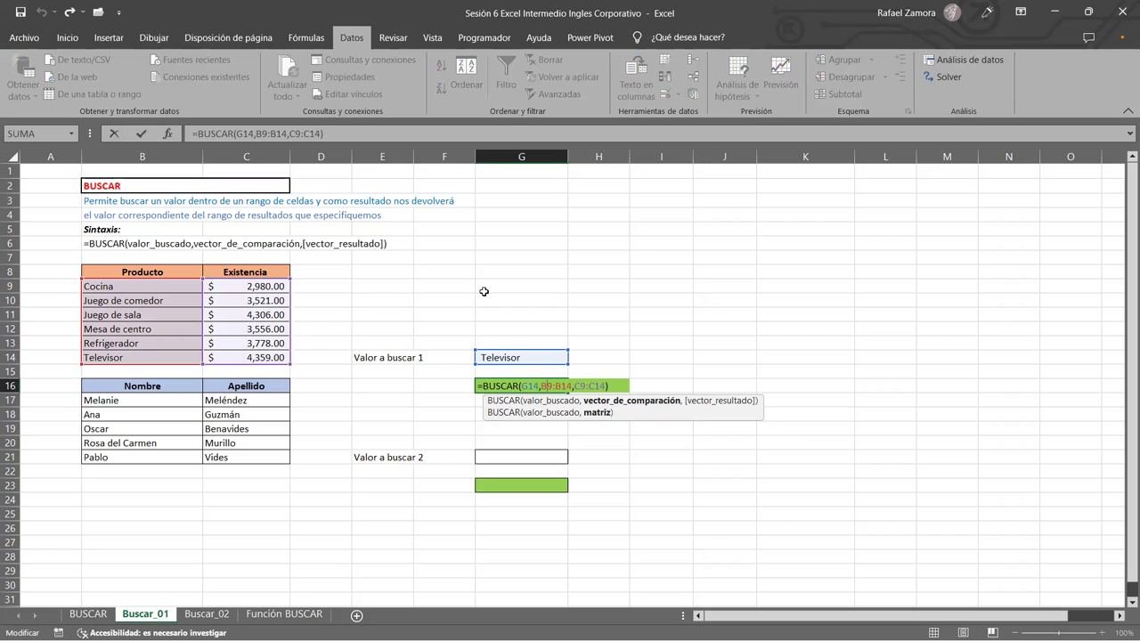
key(ctrl+Return)
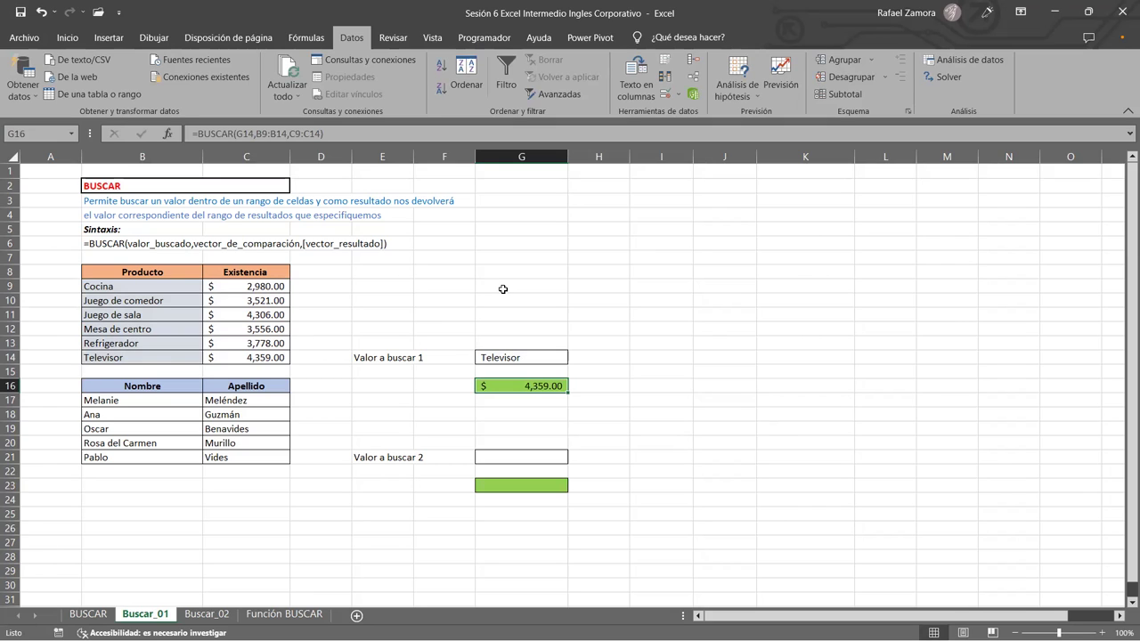
click(591, 342)
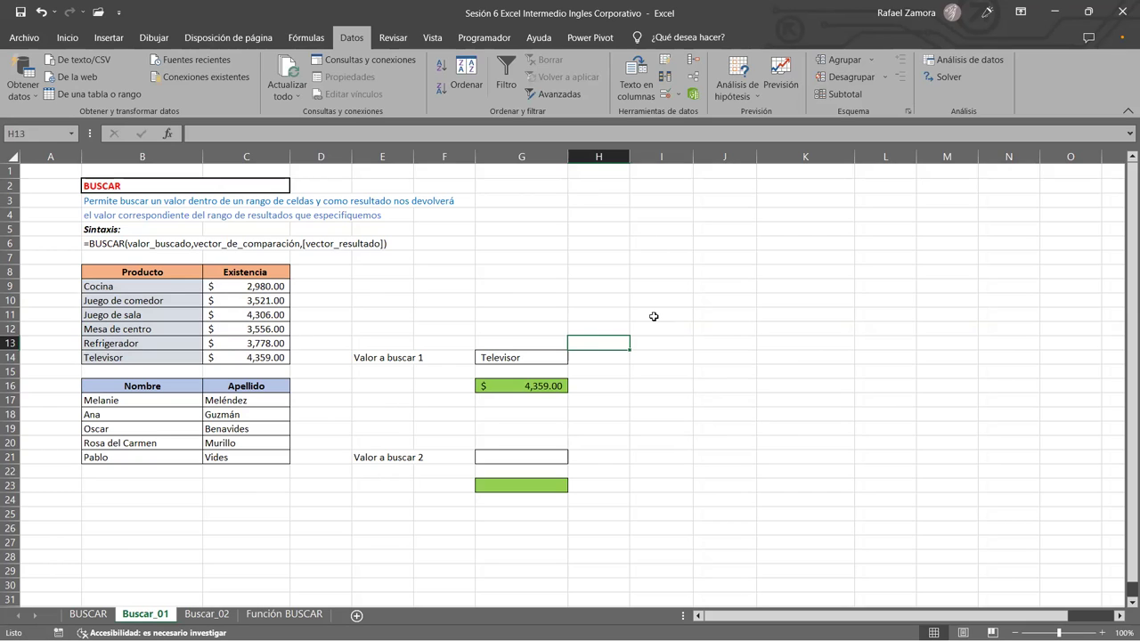
key(ctrl+z)
key(ctrl+z)
key(ctrl+z)
key(ctrl+z)
key(ctrl+z)
key(ctrl+z)
key(ctrl+z)
key(ctrl+z)
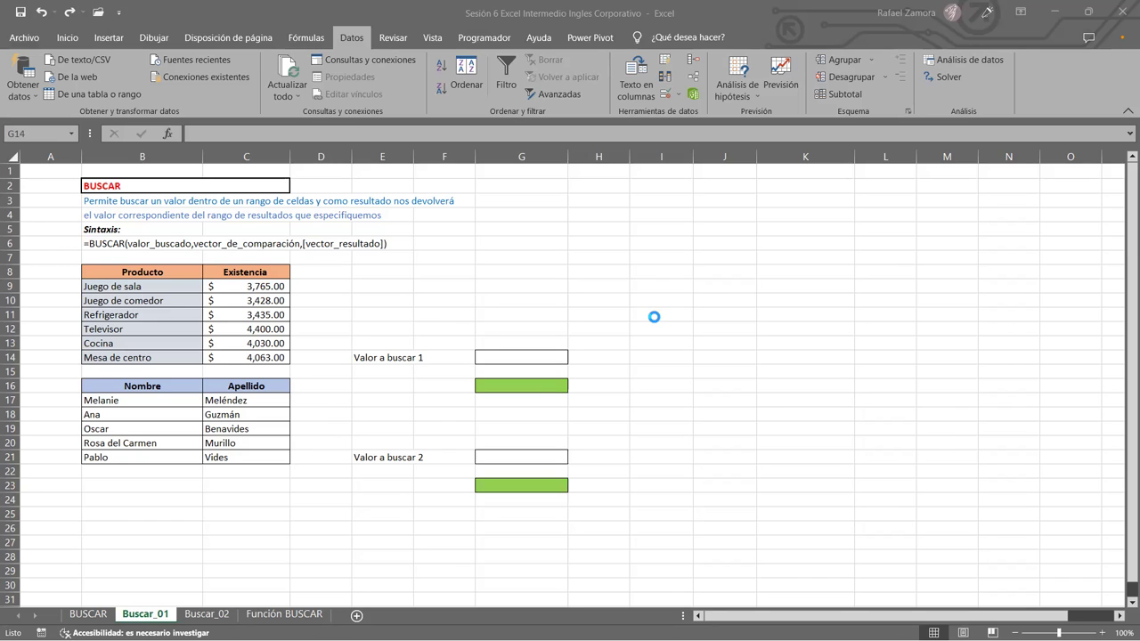
Start trial ALEATORIO.ENTRE and MODA.UNO formulas and abandon both.
text(=)
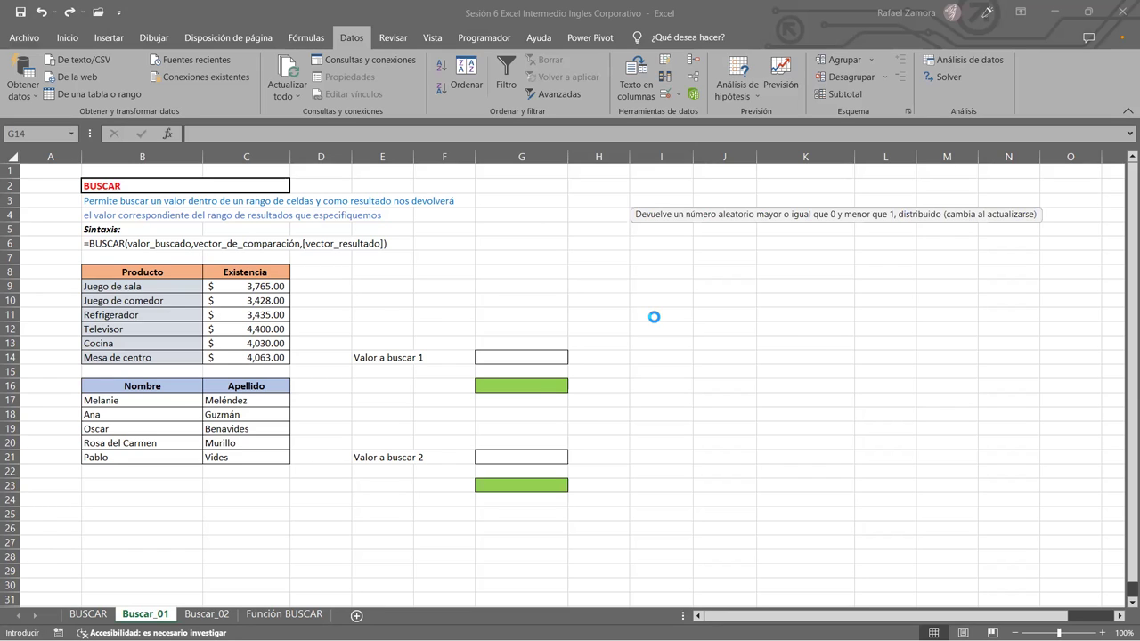
key(Down)
key(Tab)
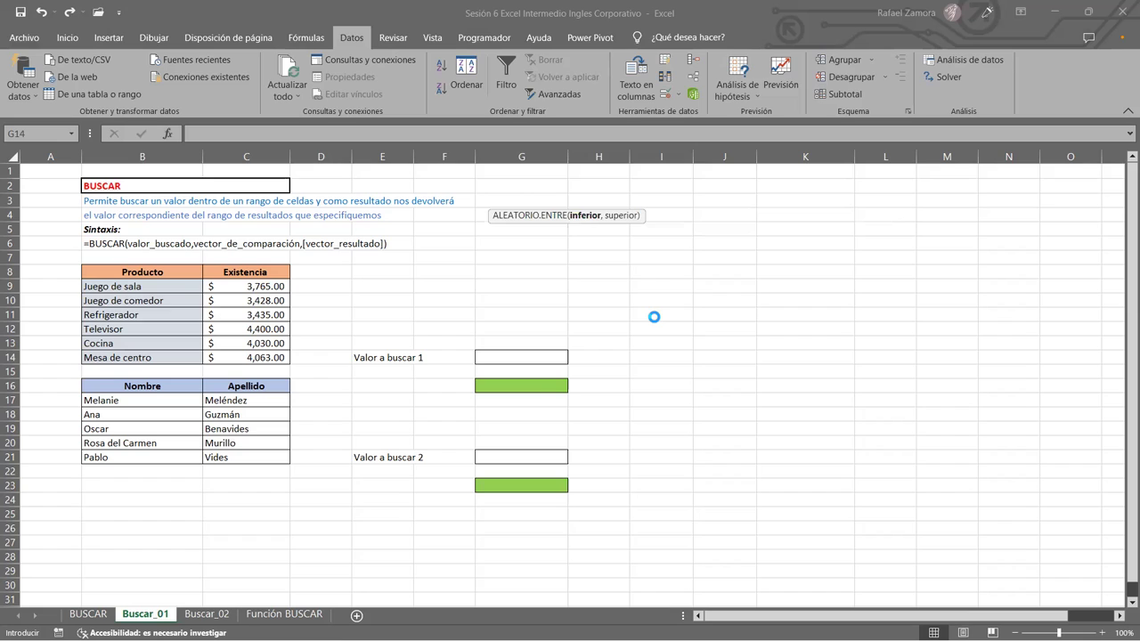
text(1,)
key(Escape)
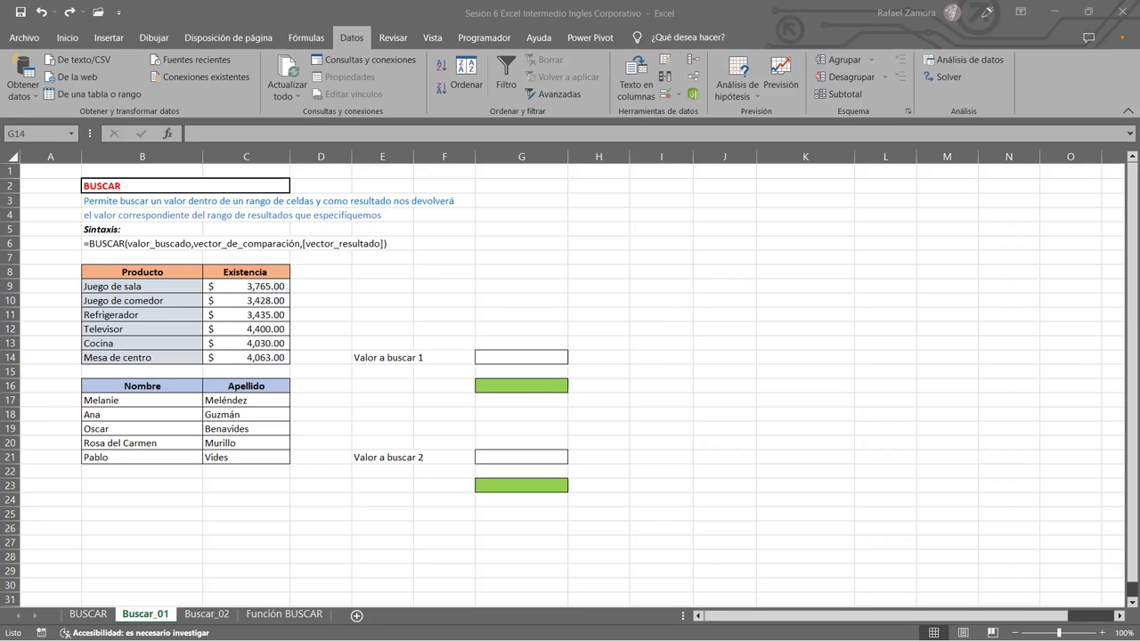
text(=)
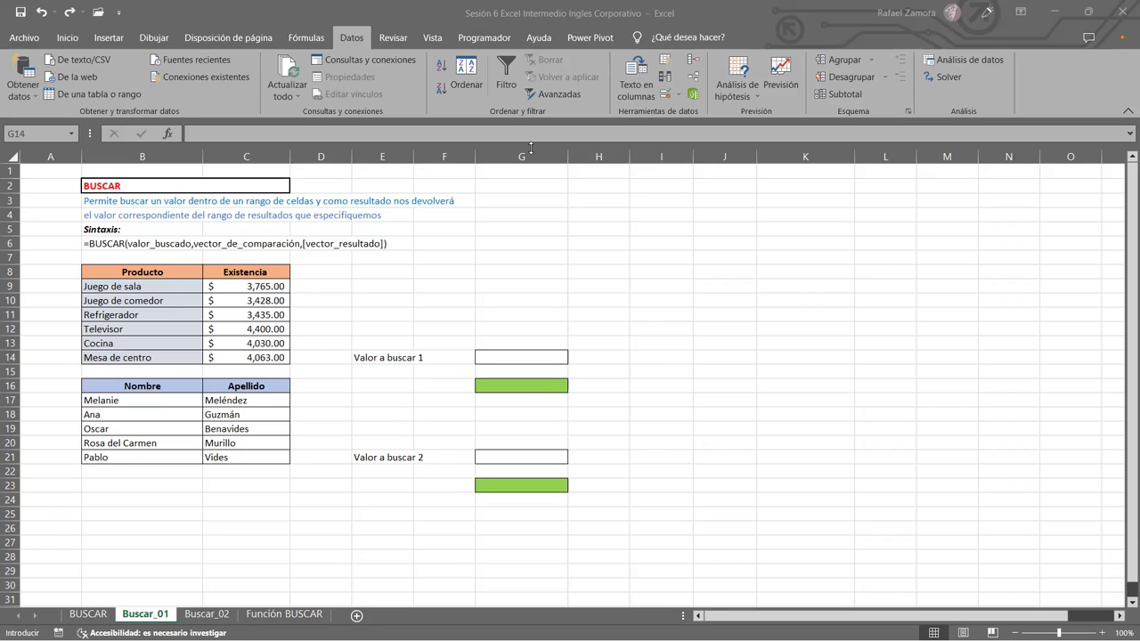
text(mo)
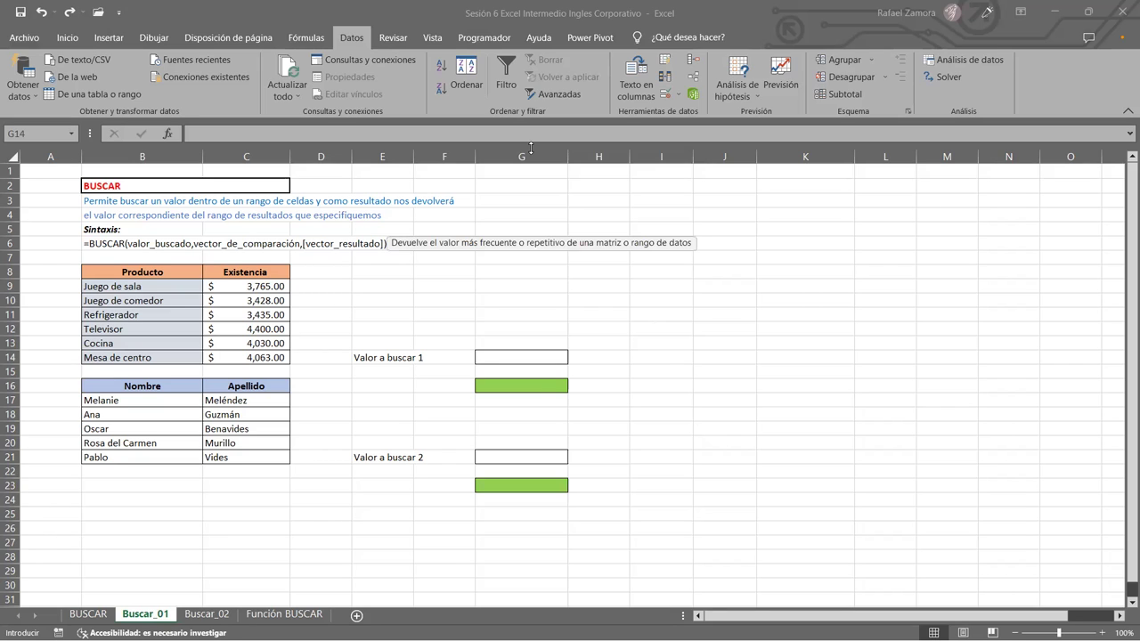
key(Tab)
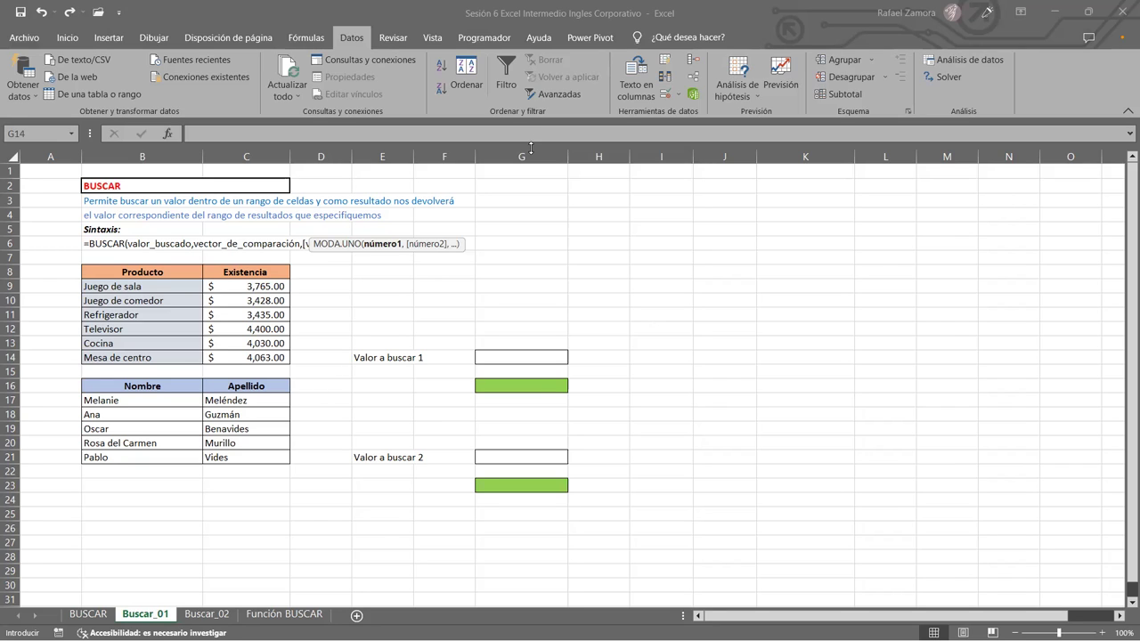
key(Down)
key(Escape)
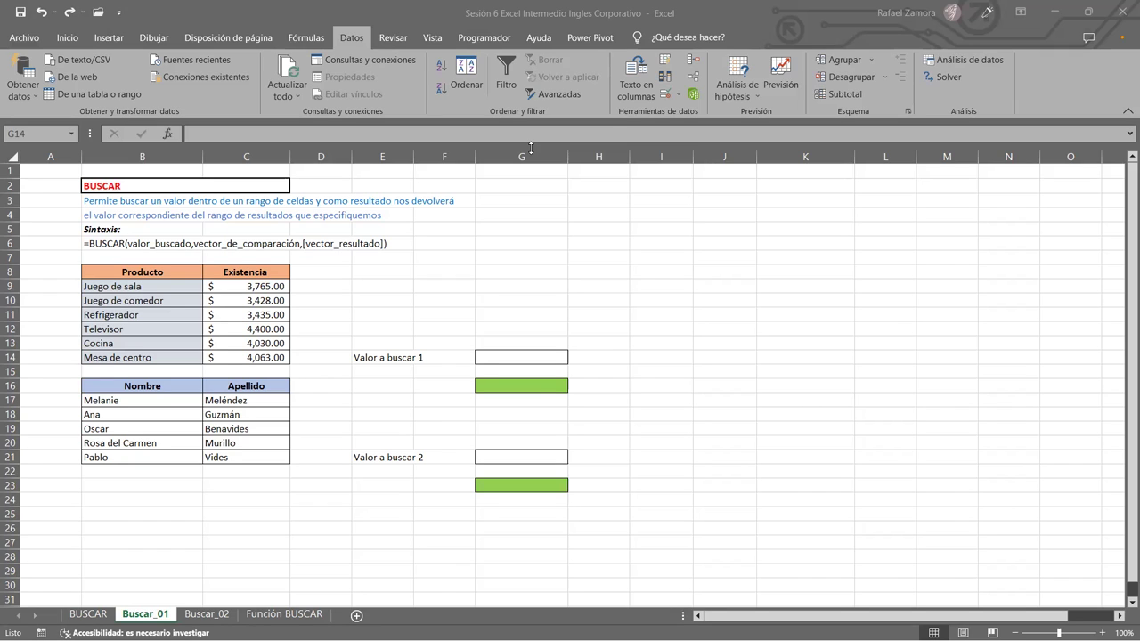
Narrow columns L to T to an equal width and give L5:T17 all borders.
click(859, 184)
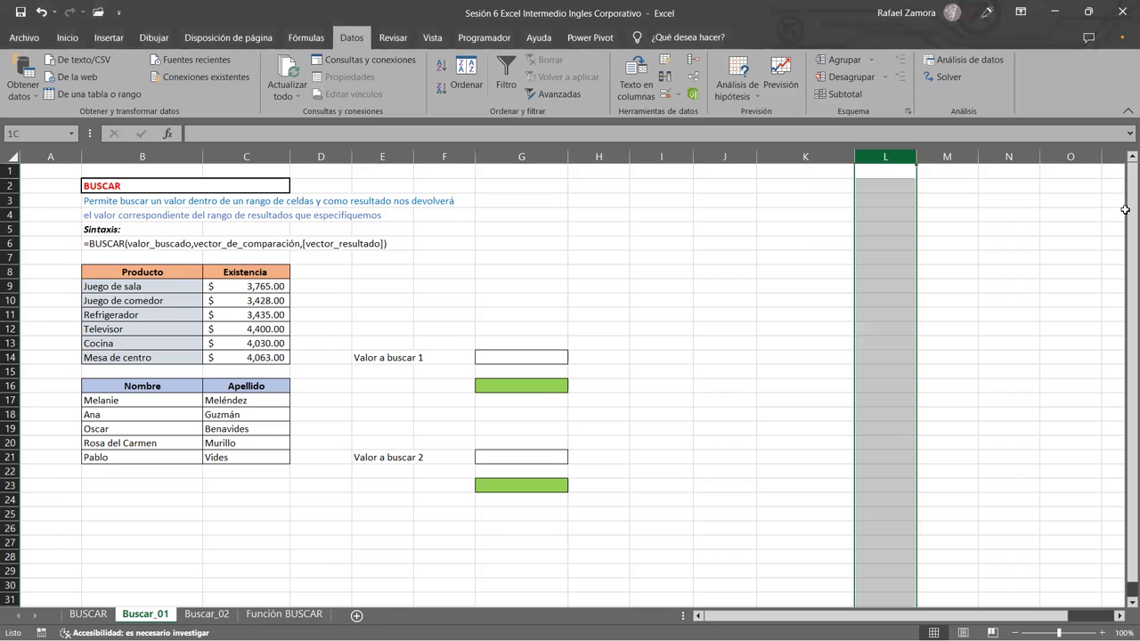
drag(885, 158, 758, 233)
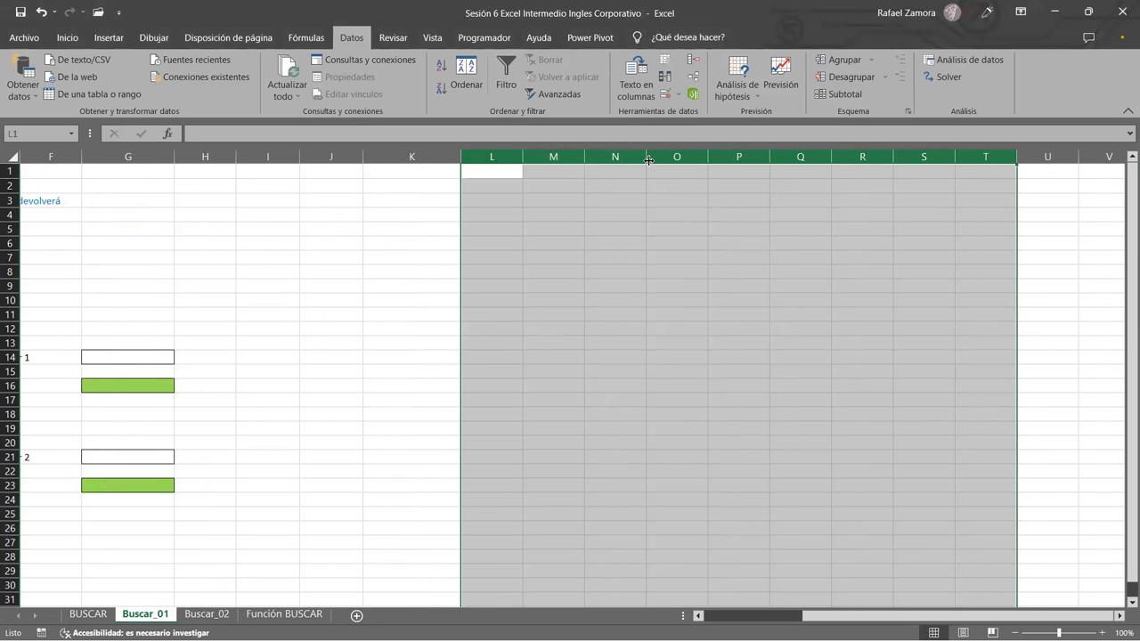
drag(649, 158, 617, 159)
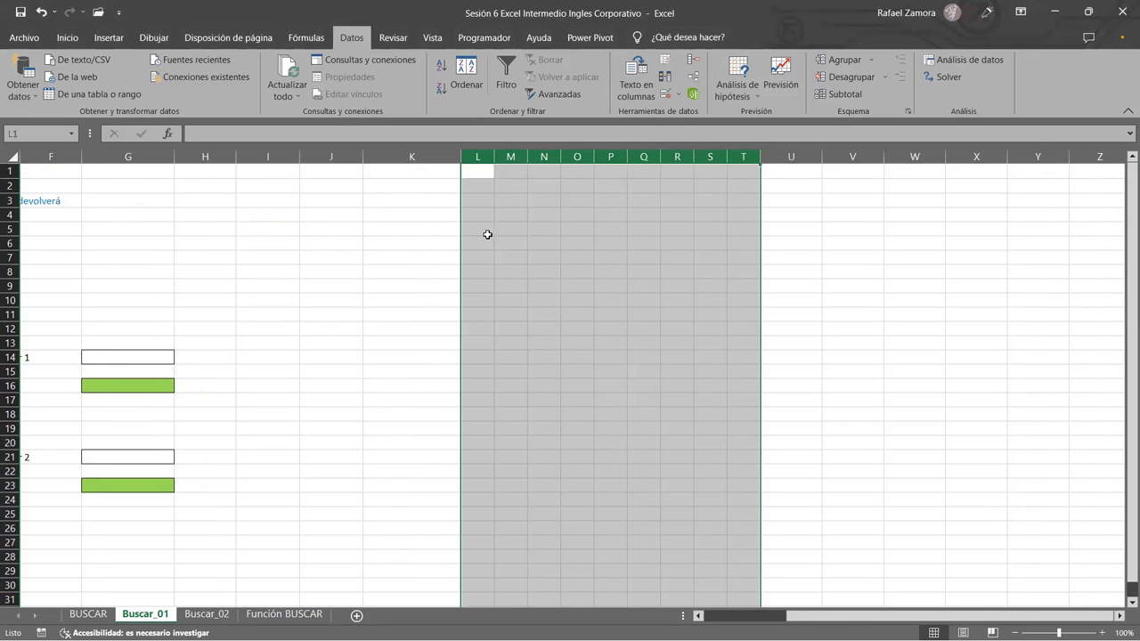
drag(484, 233, 729, 403)
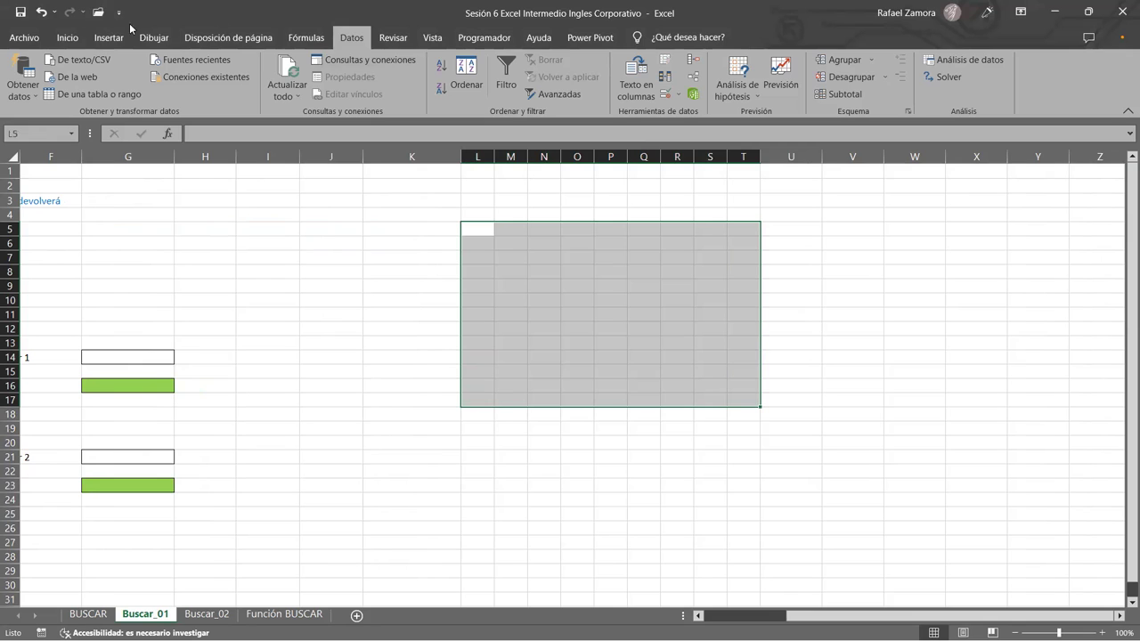
click(67, 38)
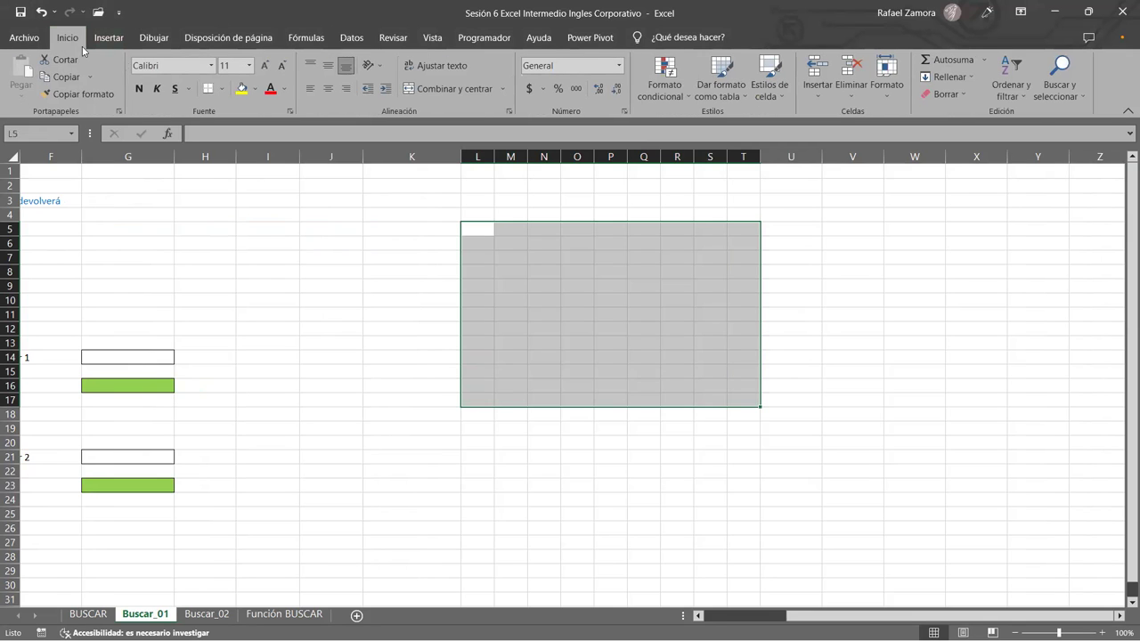
click(223, 89)
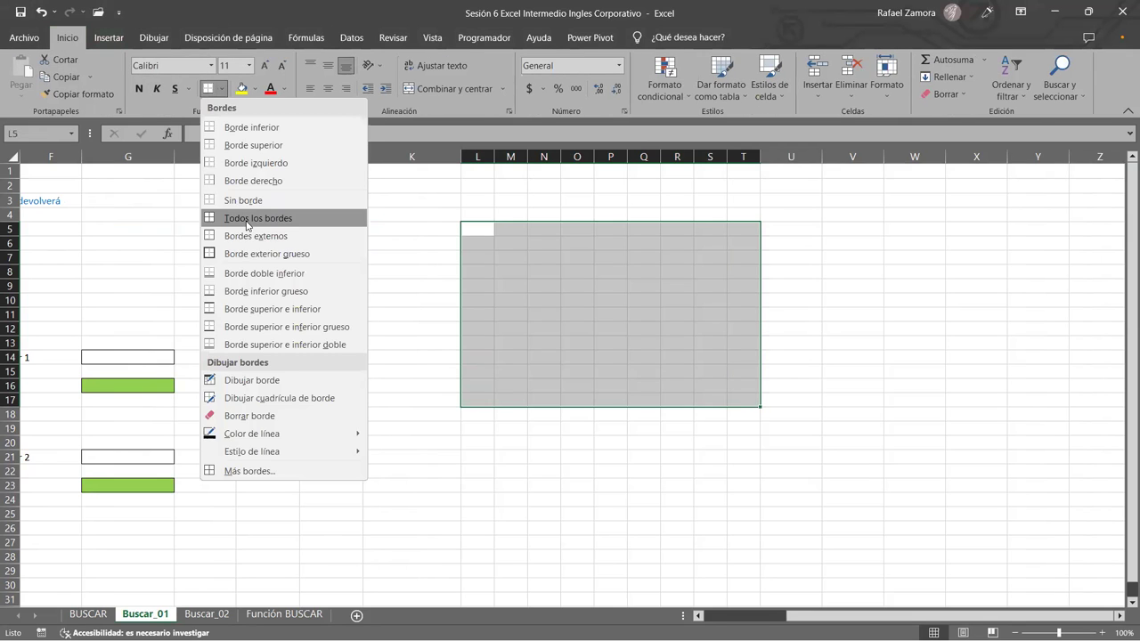
click(250, 218)
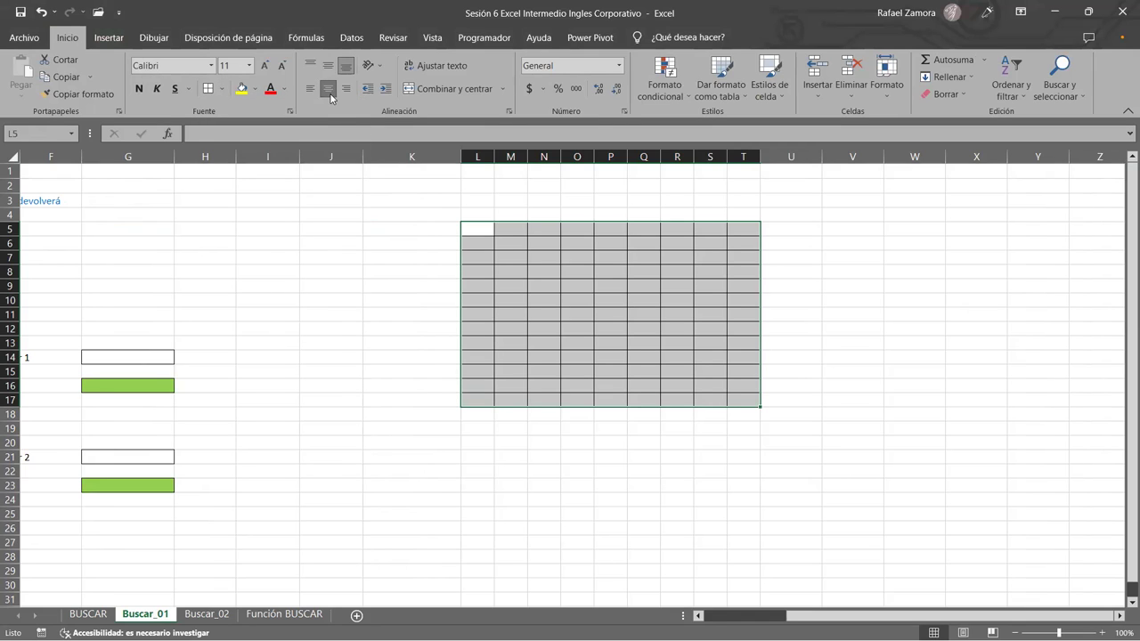
Fill L5:T17 with =ALEATORIO.ENTRE(100,800) random numbers.
click(481, 232)
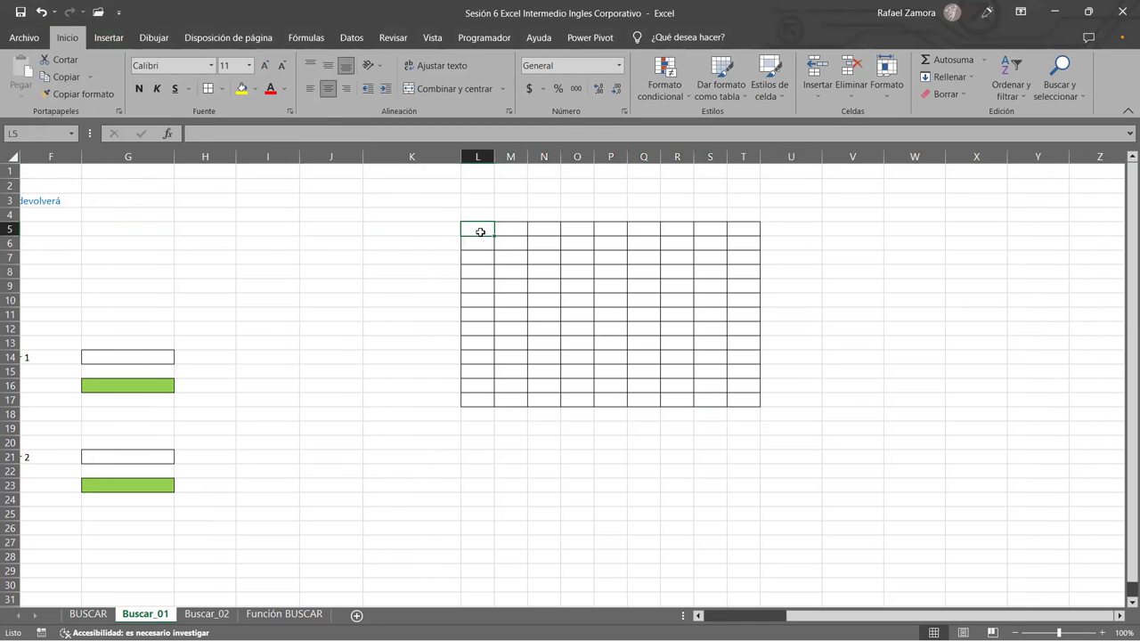
text())
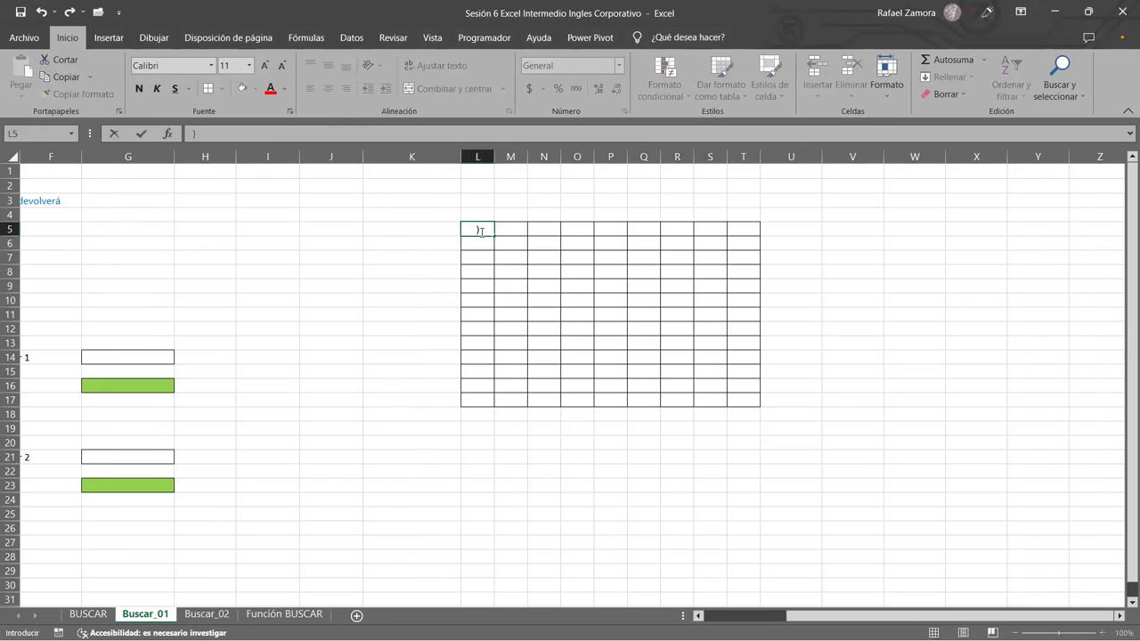
text(=)
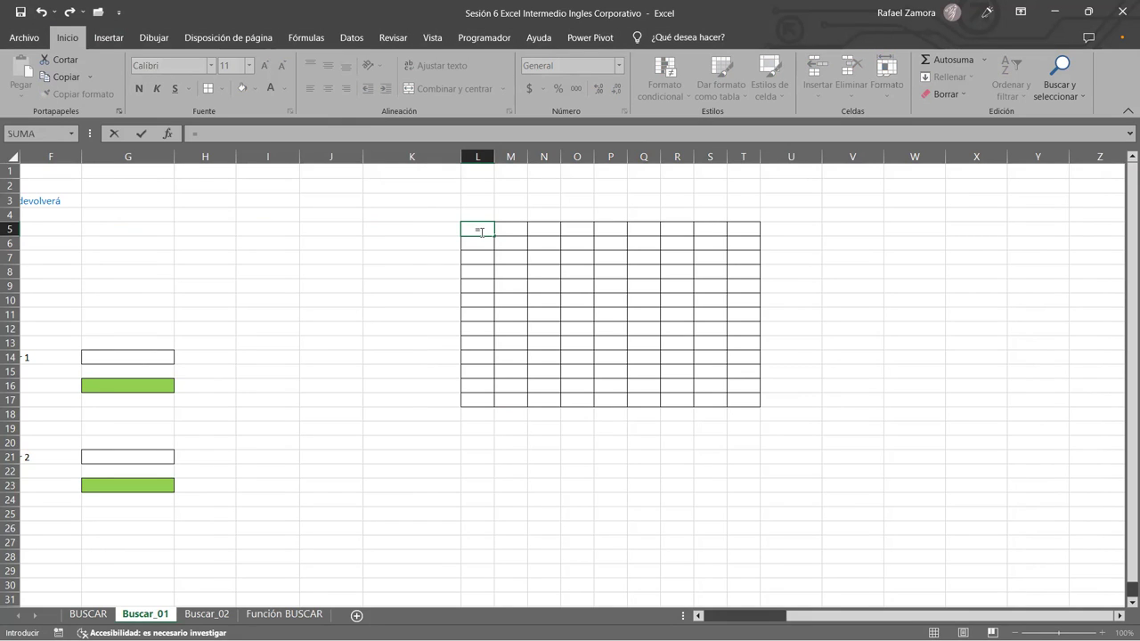
text(ale)
key(Down)
key(Tab)
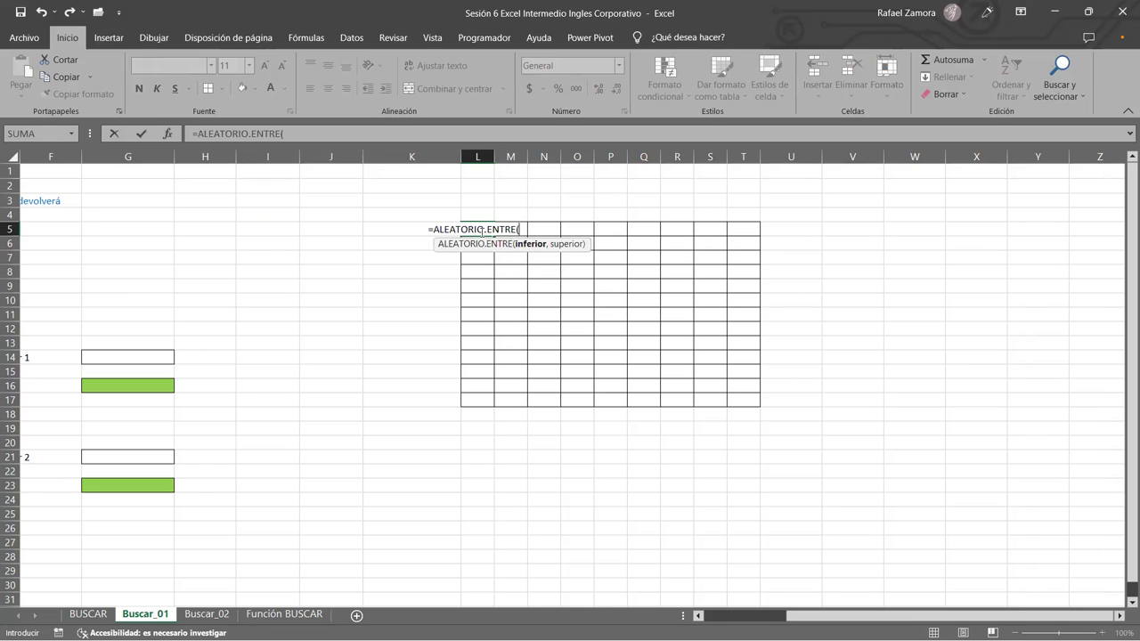
text(100,800)
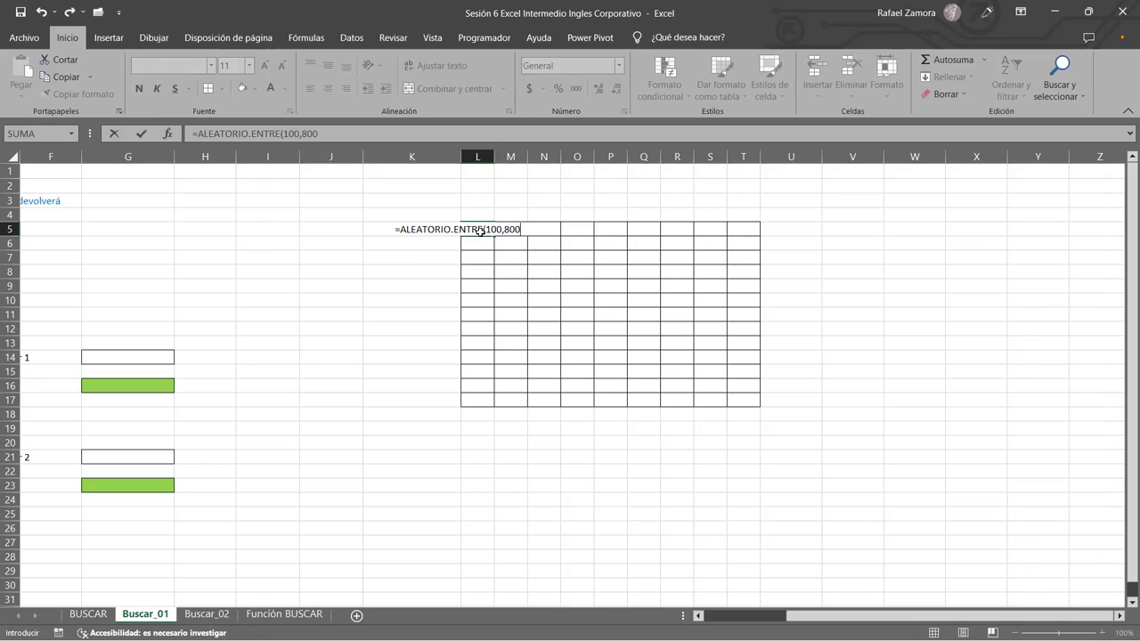
key(ctrl+Return)
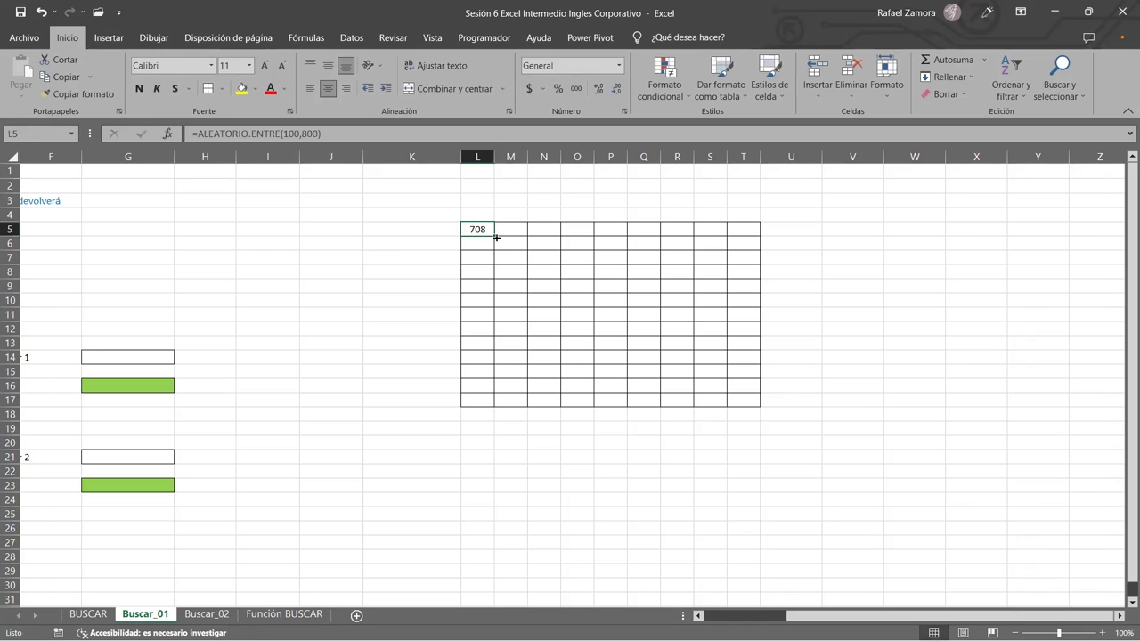
mouse_move(494, 235)
mouse_down()
mouse_move(496, 405)
mouse_move(693, 406)
mouse_up()
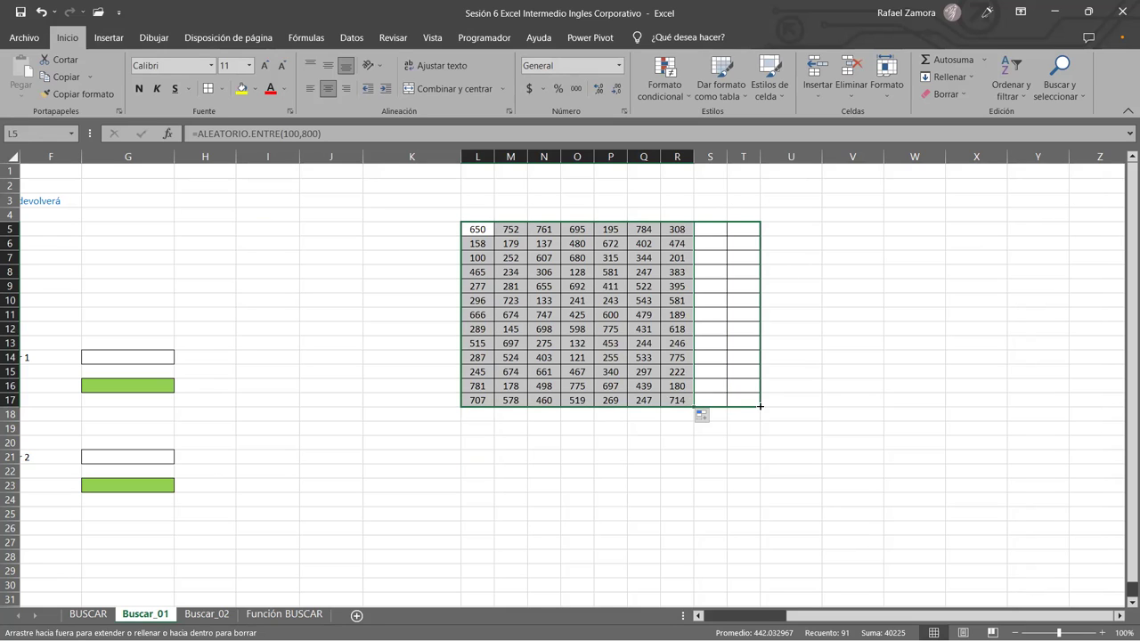
drag(693, 405, 762, 405)
Put =MODA.UNO(L5:T17) in J6, returning 244, and inspect the grid's formulas.
click(318, 241)
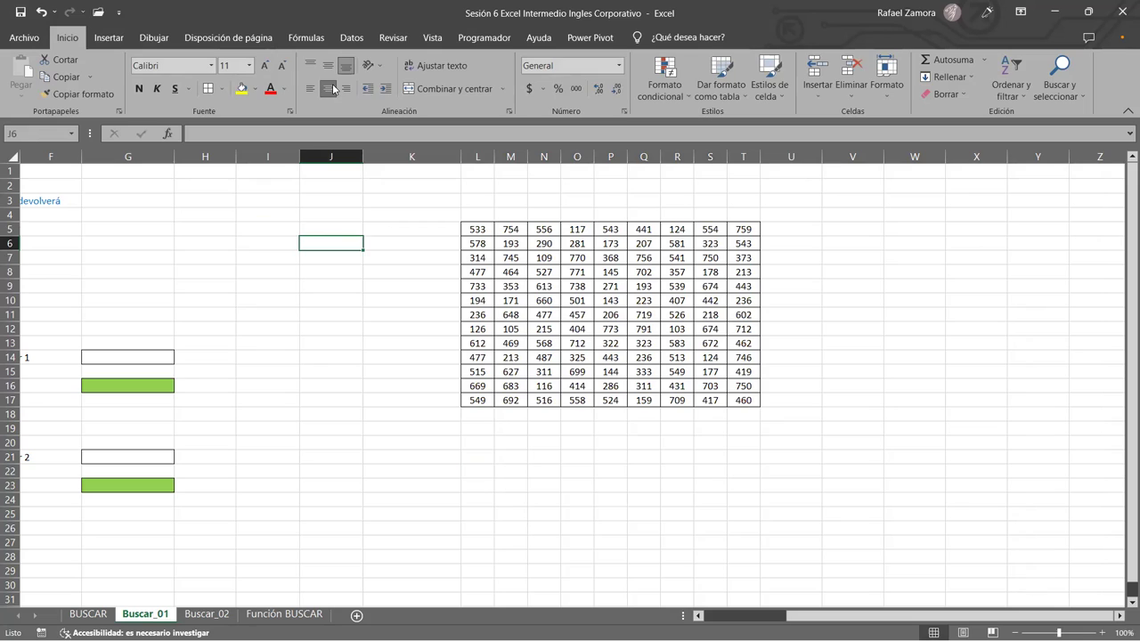
text(=)
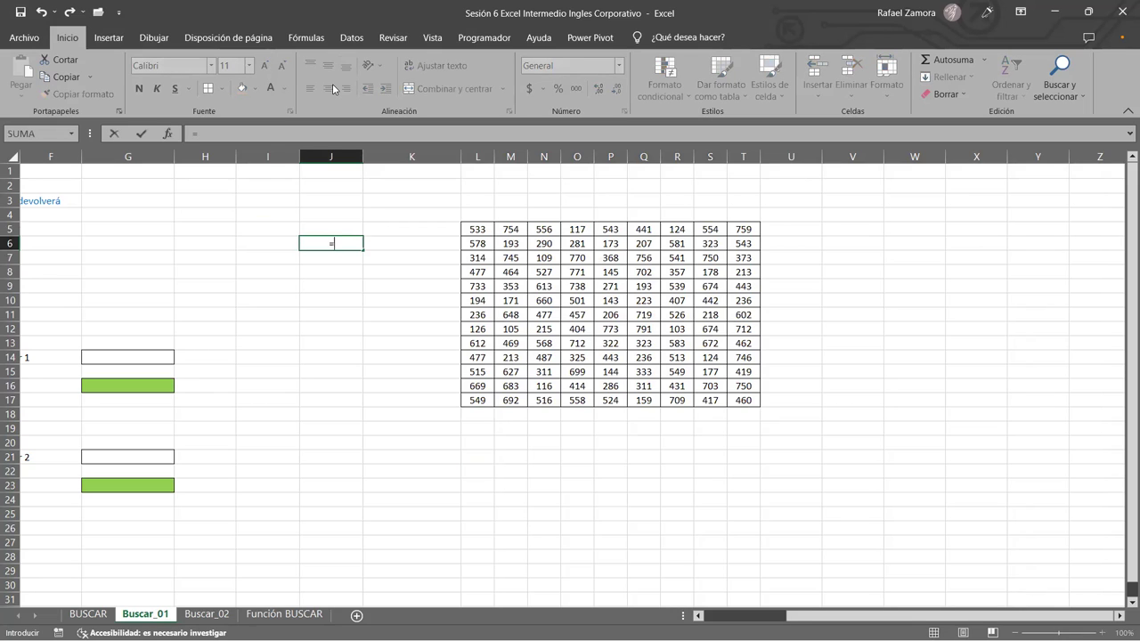
text(moda)
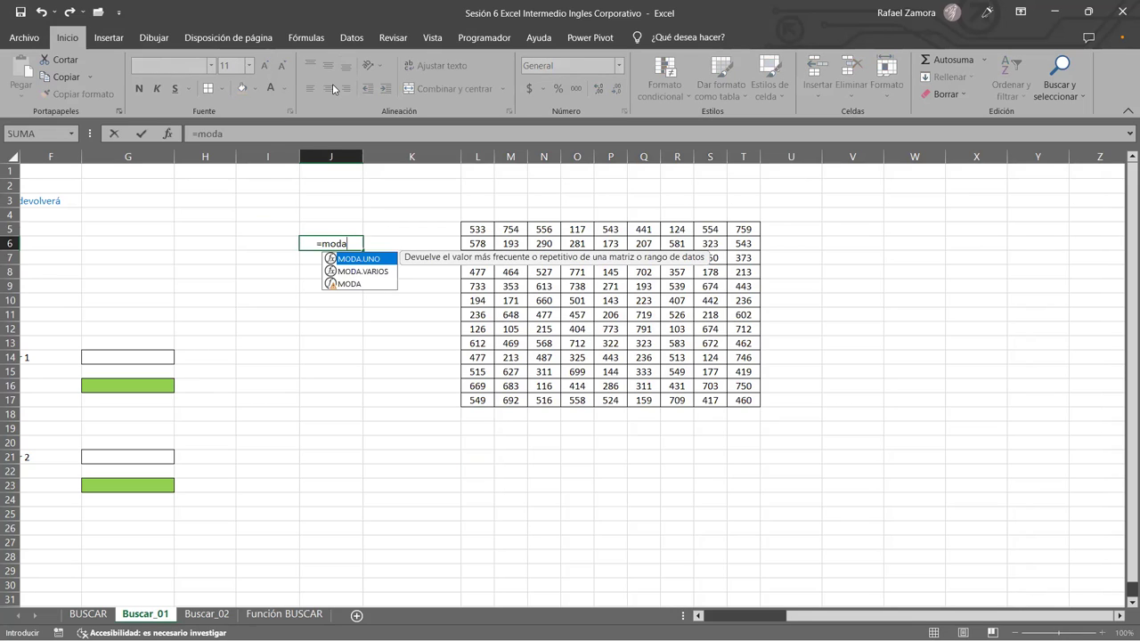
key(Tab)
click(475, 233)
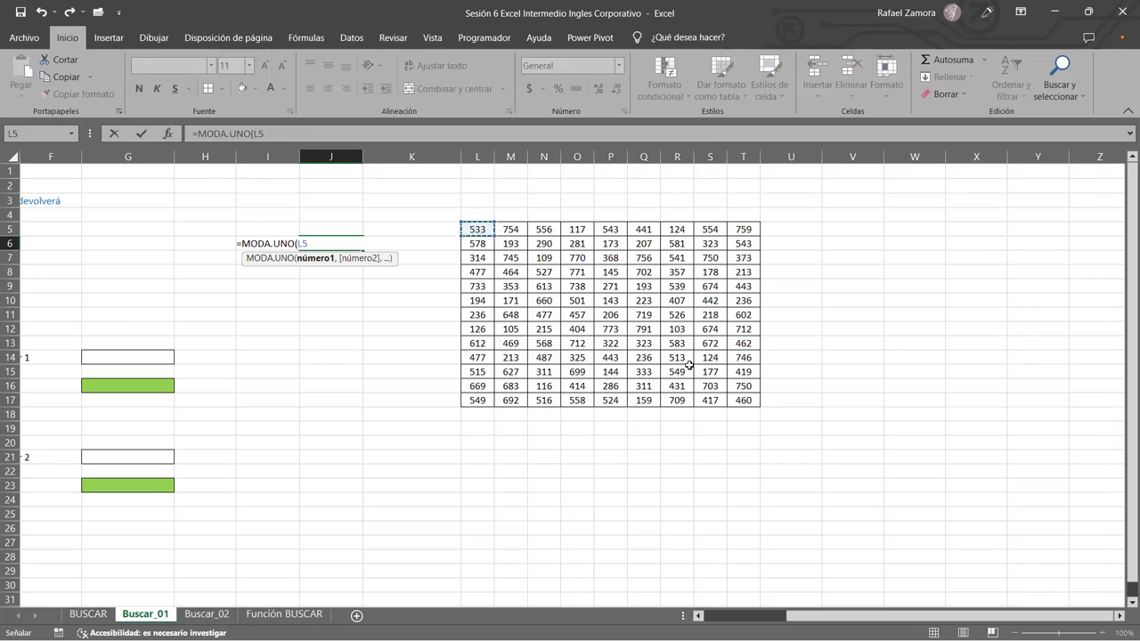
shift+click(728, 399)
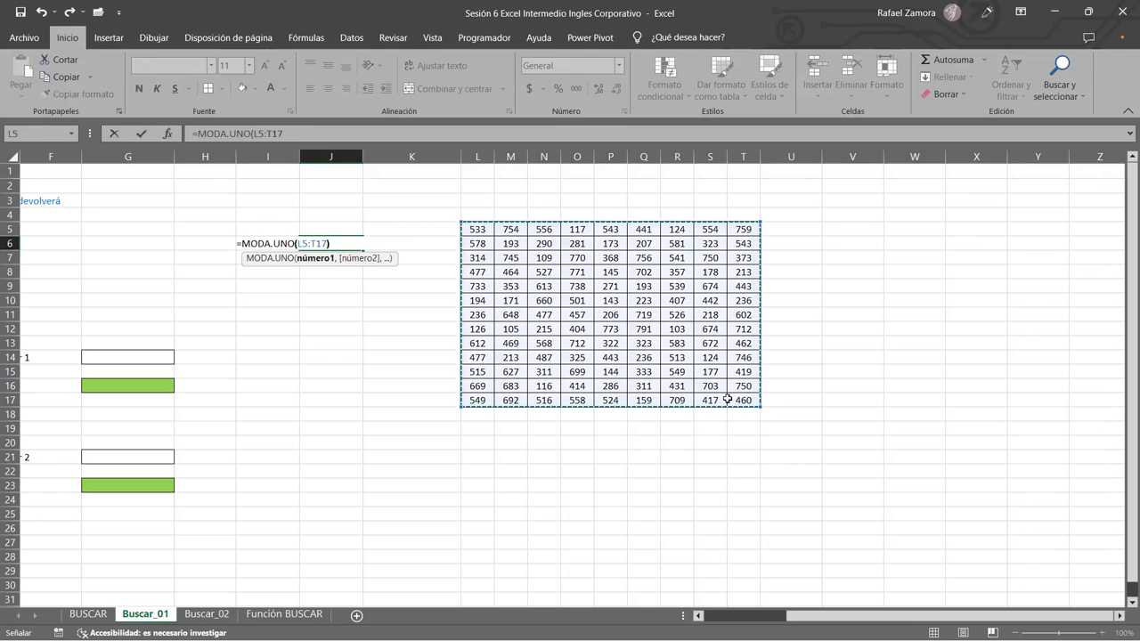
text())
key(Return)
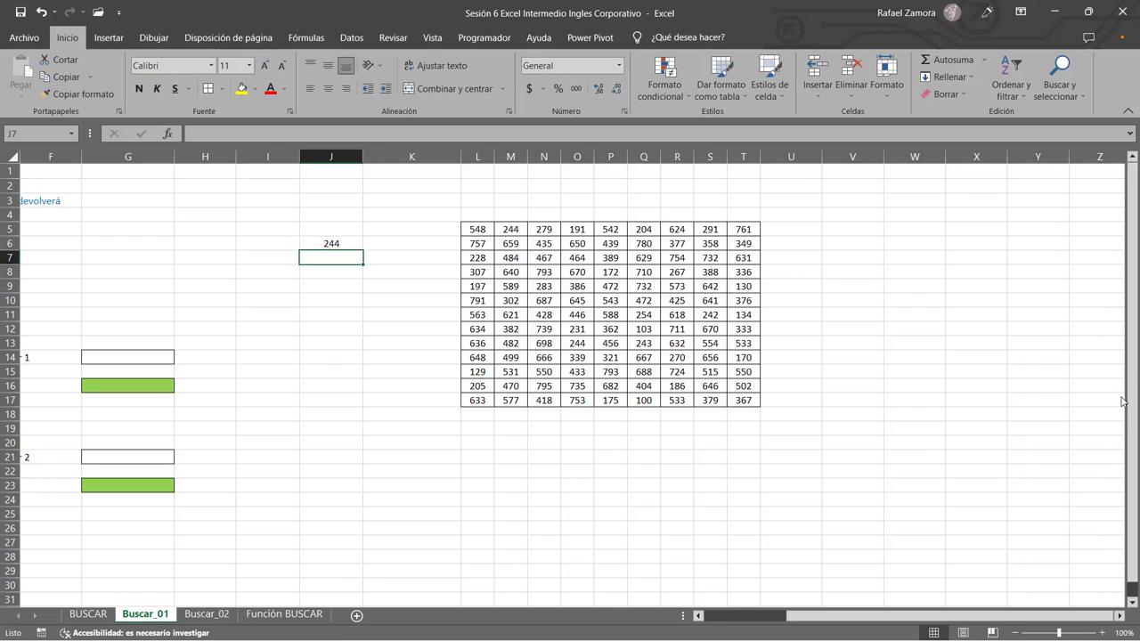
click(513, 231)
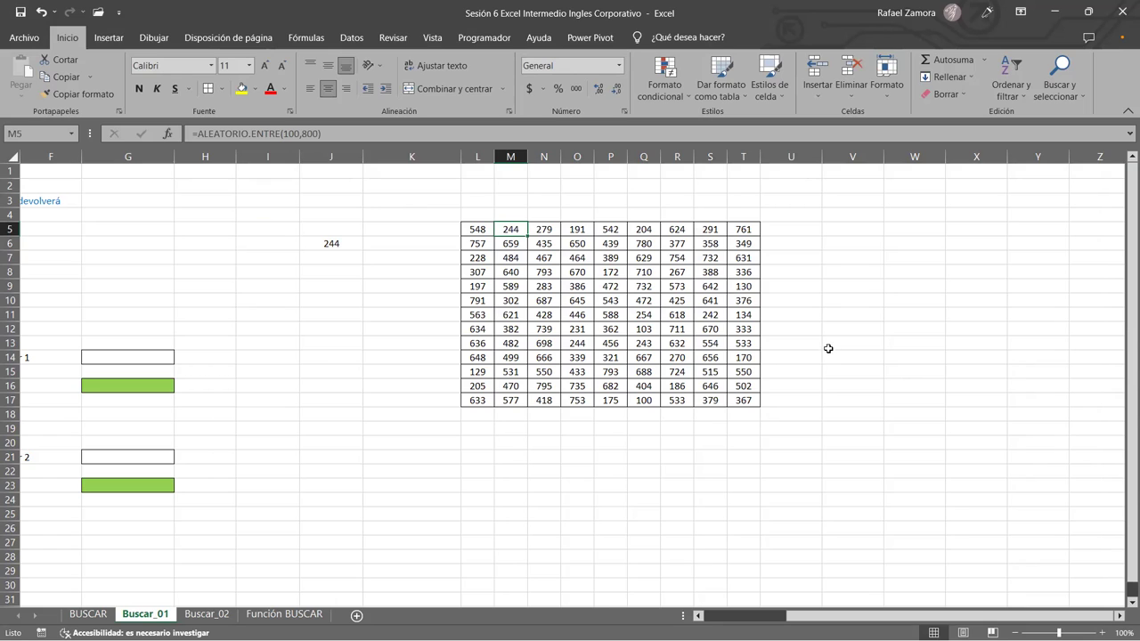
mouse_move(482, 229)
mouse_down()
mouse_move(476, 422)
mouse_move(491, 404)
mouse_up()
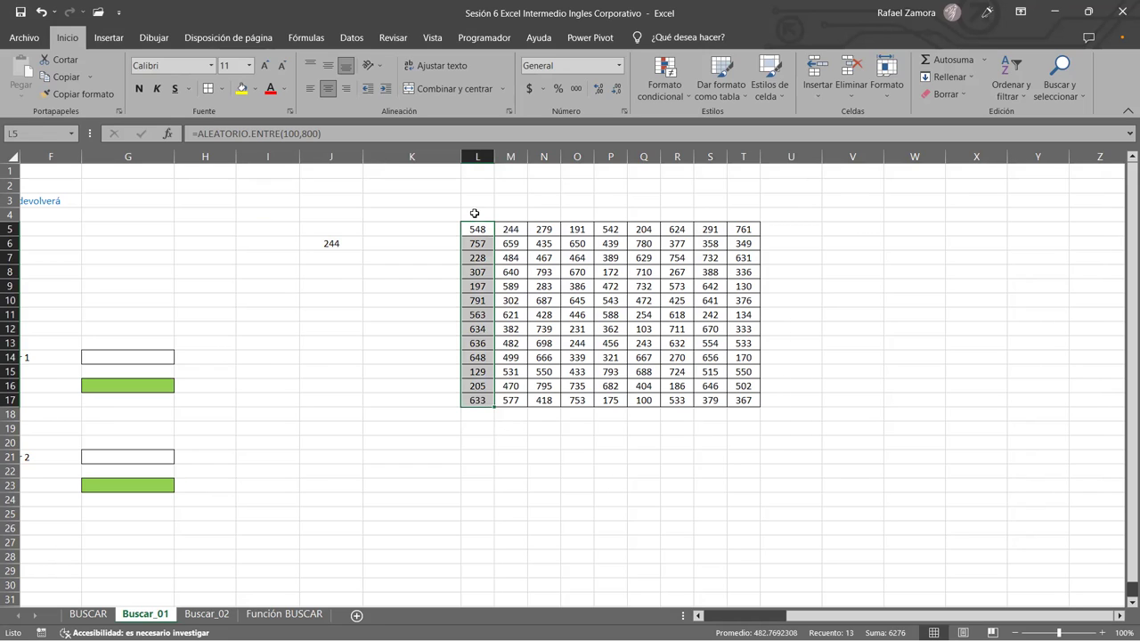
drag(476, 230, 744, 232)
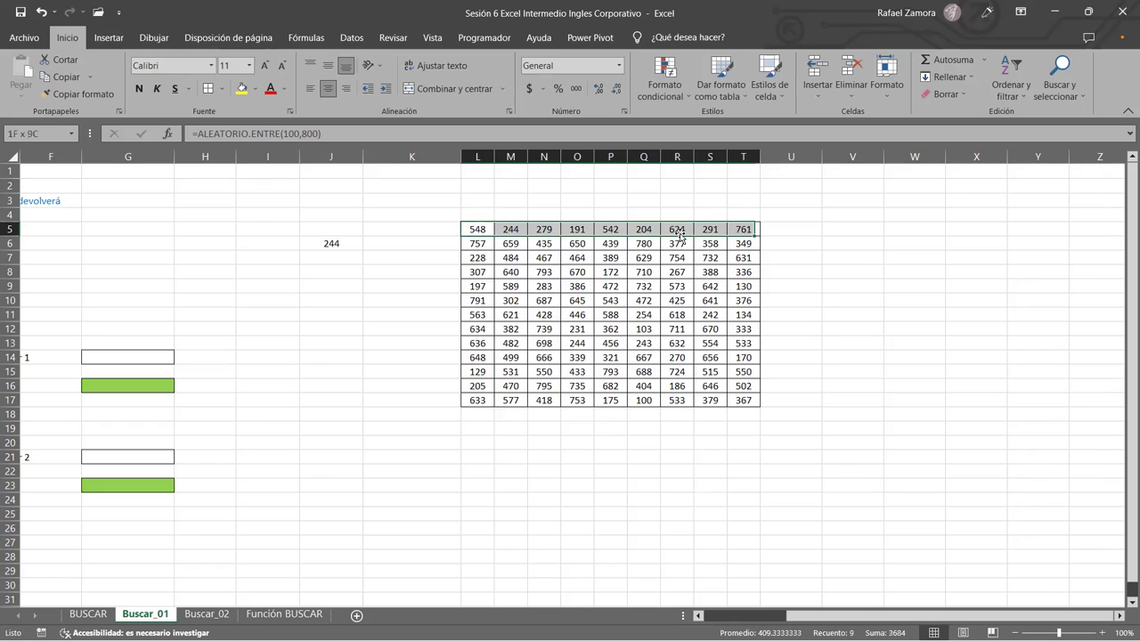
click(705, 387)
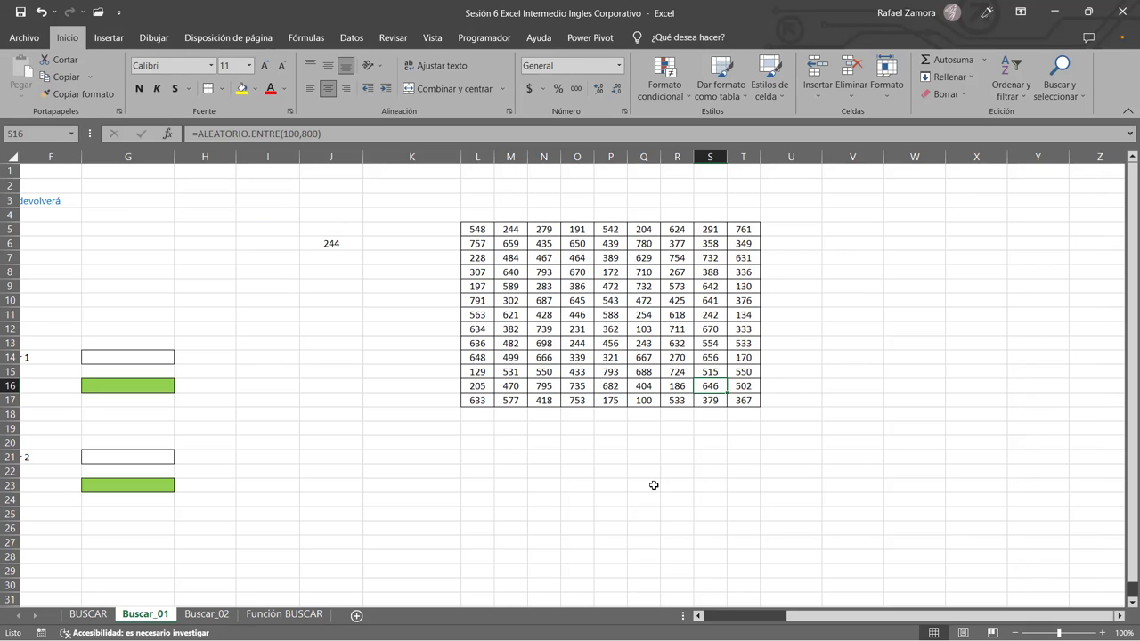
Scroll back to column A and highlight the product names B9:B14.
scroll(654, 486, left, 3)
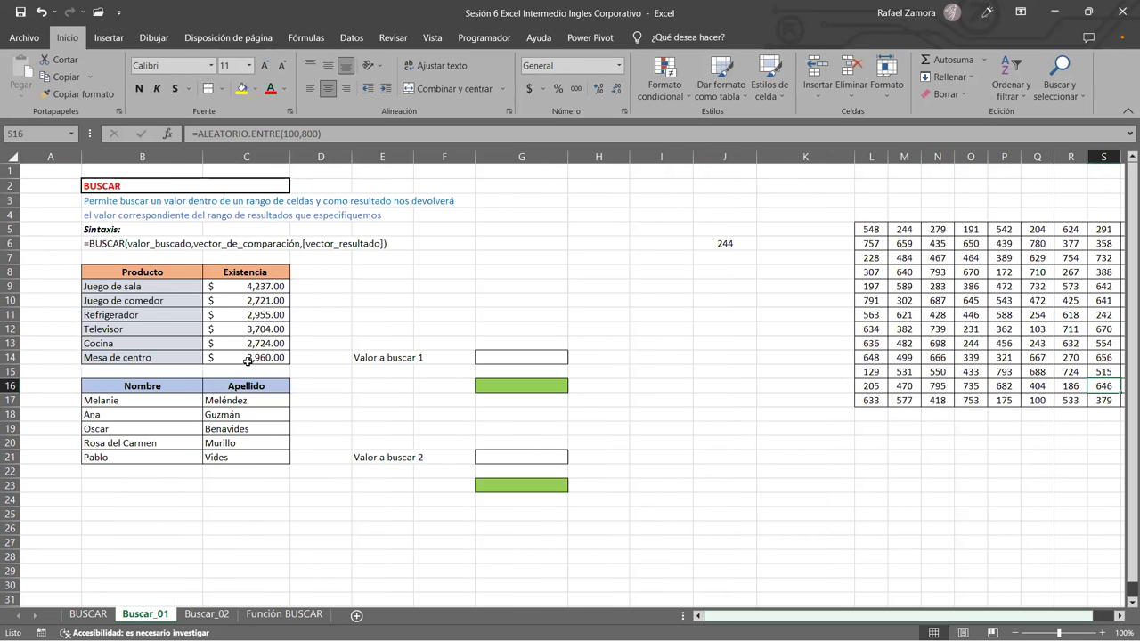
click(271, 305)
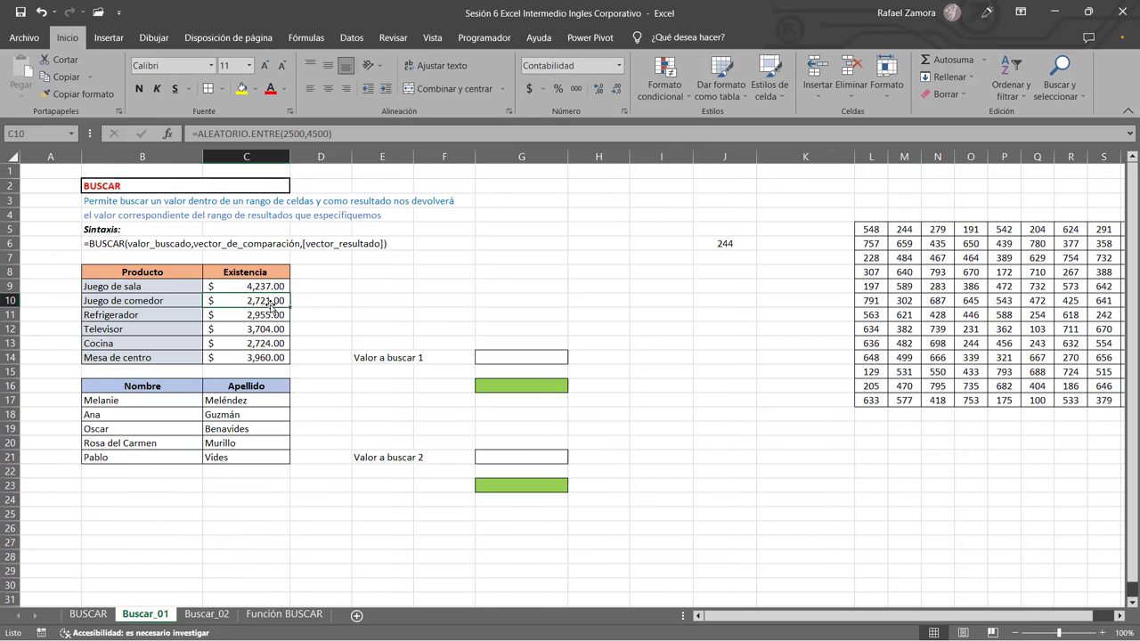
click(179, 286)
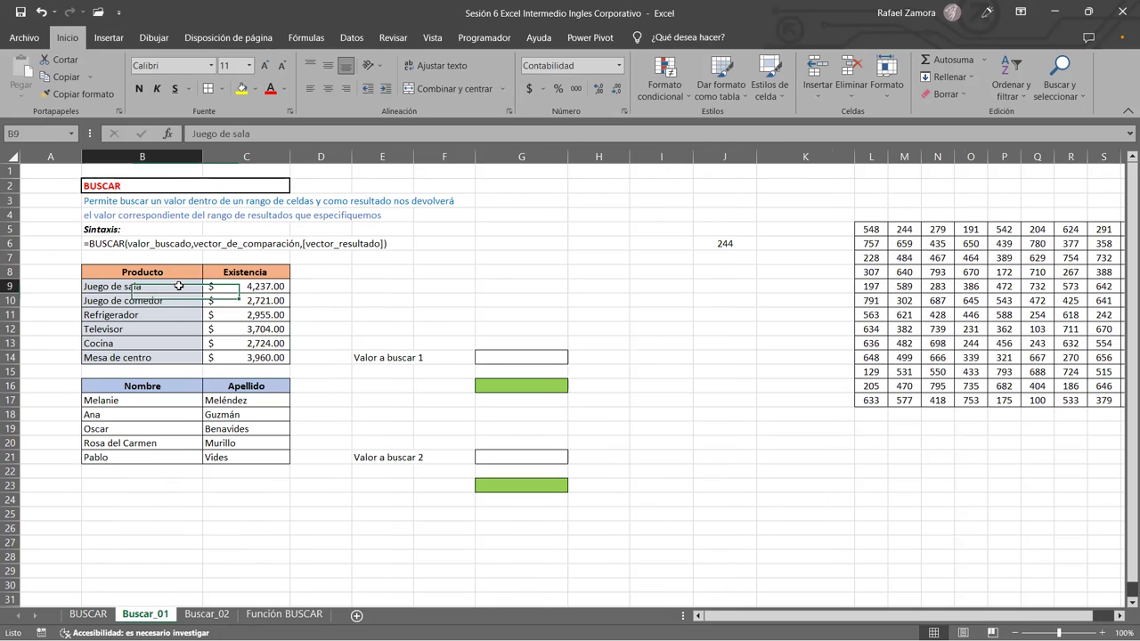
drag(179, 286, 165, 359)
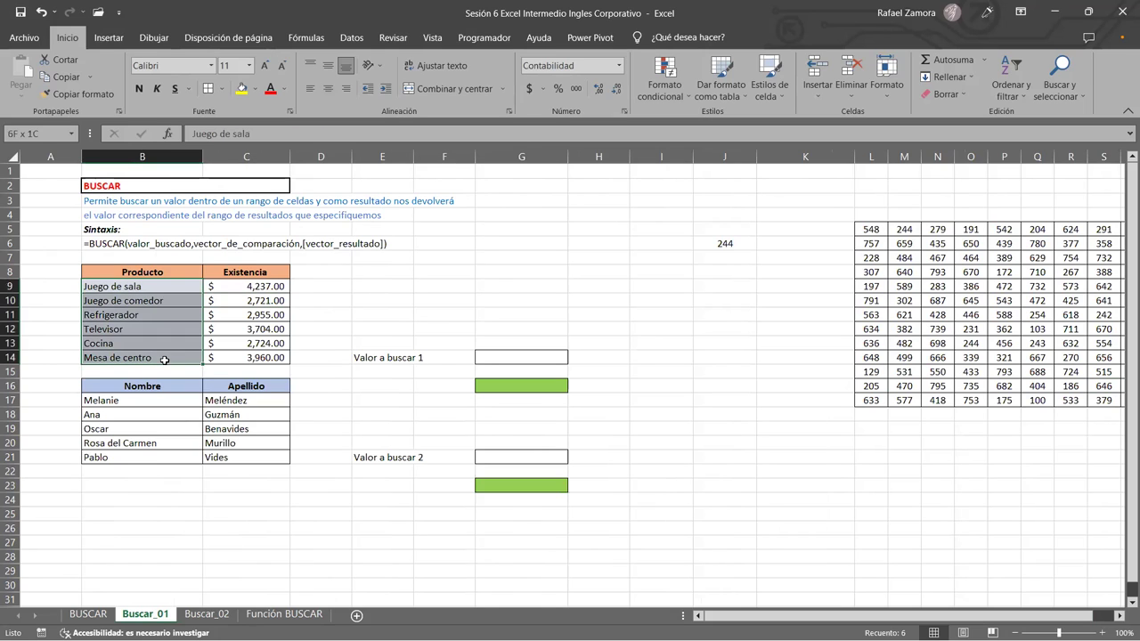
click(275, 318)
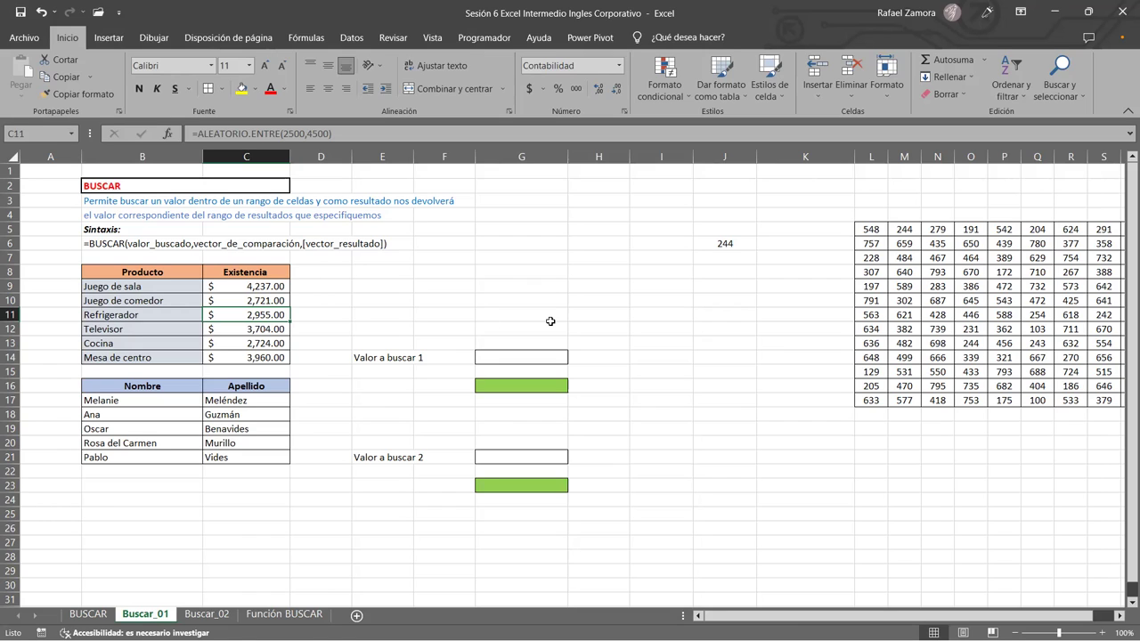
click(680, 400)
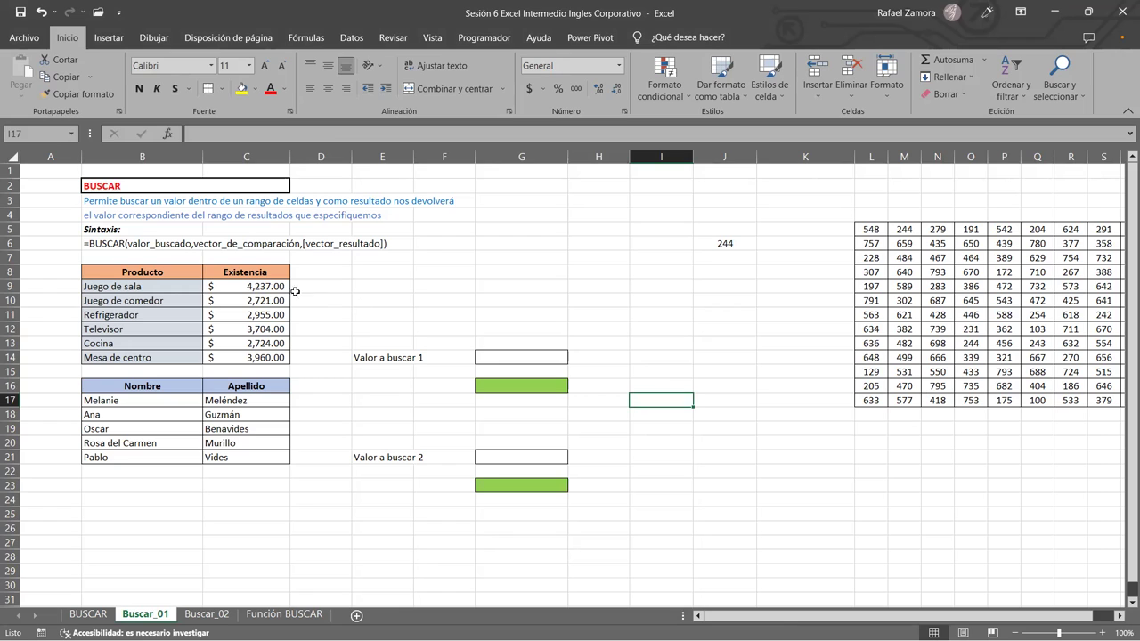
Highlight the Existencia values in column C, then the whole B9:C14 table.
click(265, 289)
mouse_move(265, 290)
mouse_down()
mouse_move(279, 367)
mouse_move(279, 357)
mouse_up()
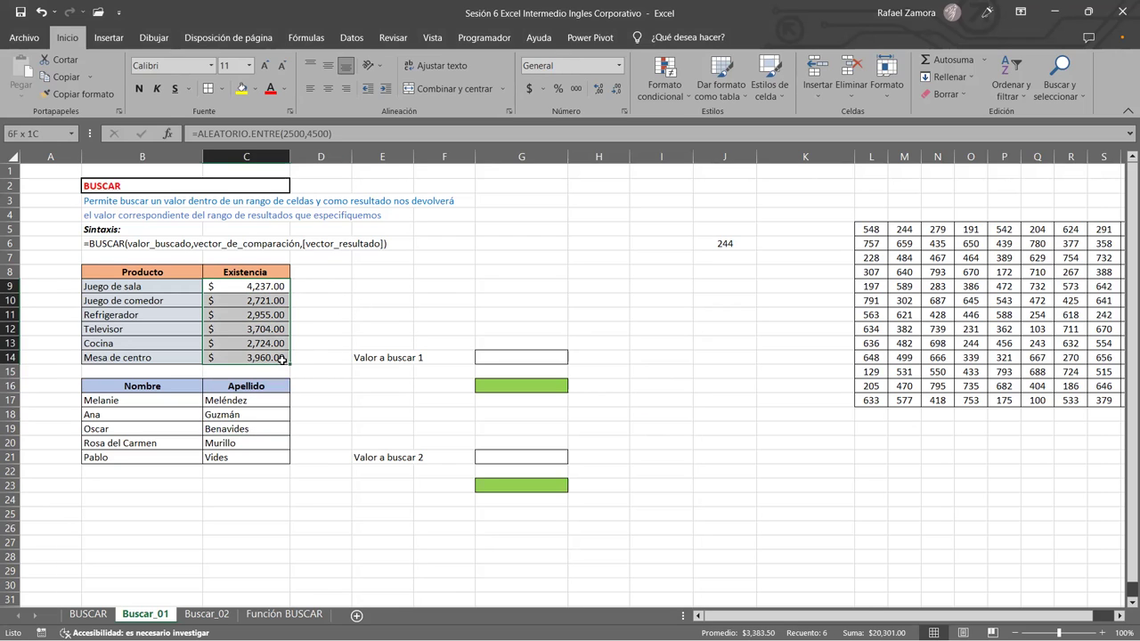
click(198, 285)
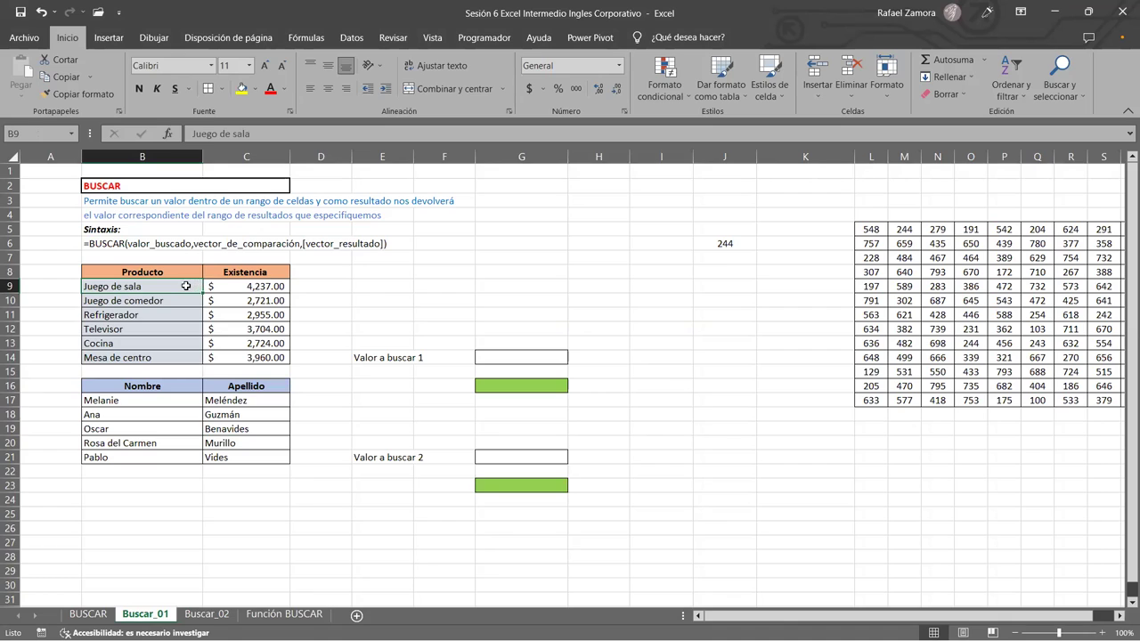
drag(187, 285, 231, 356)
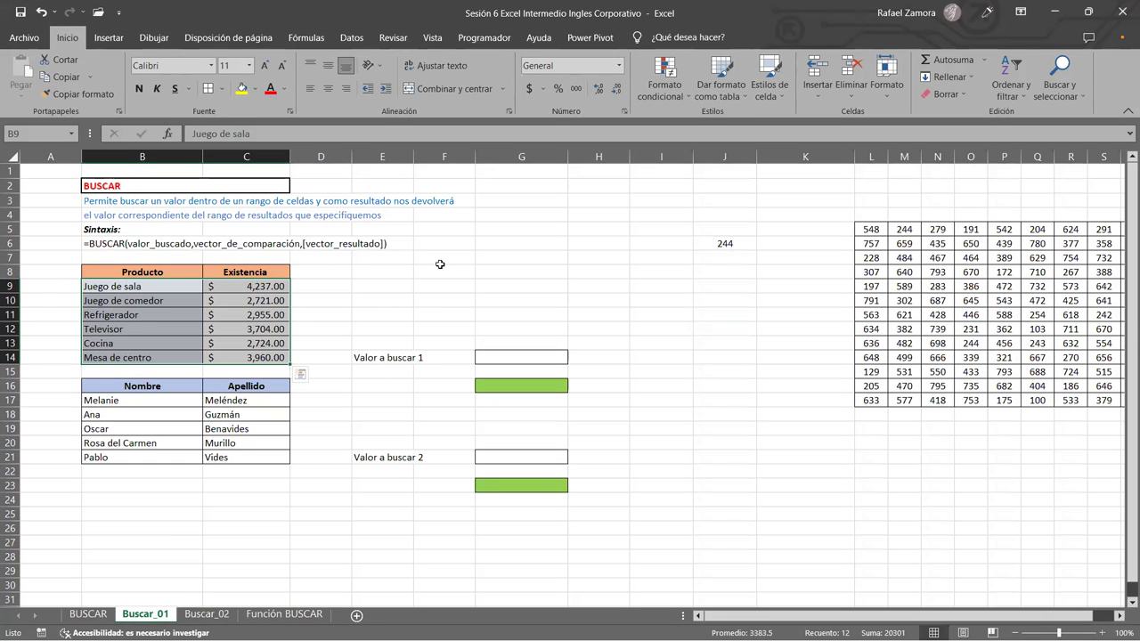
click(441, 264)
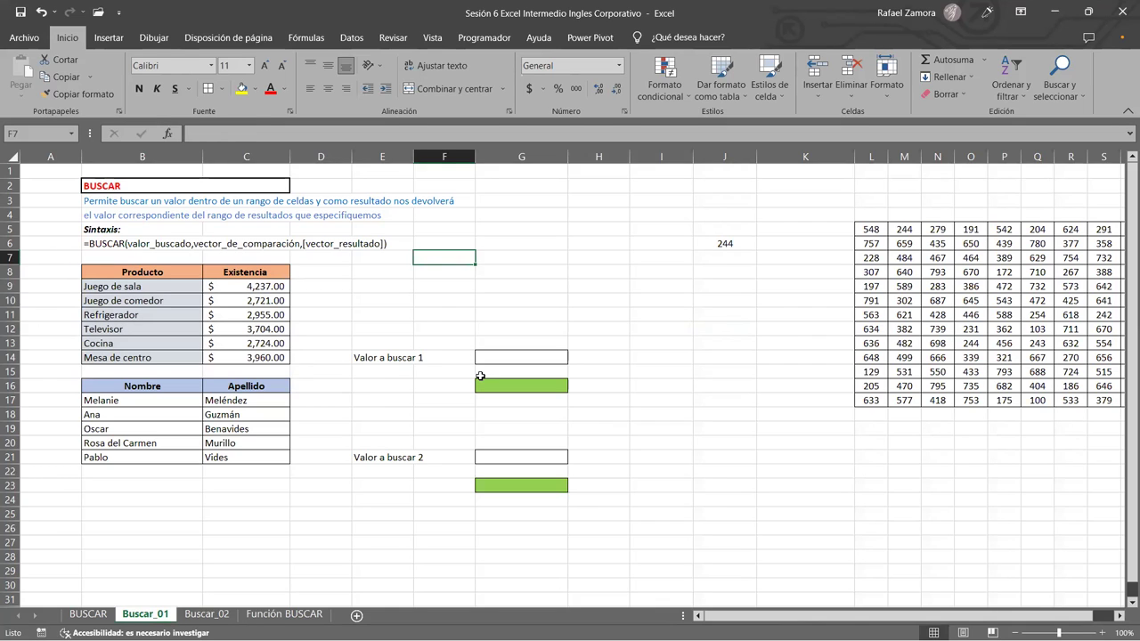
Enter Ana as the lookup value in G21.
click(549, 461)
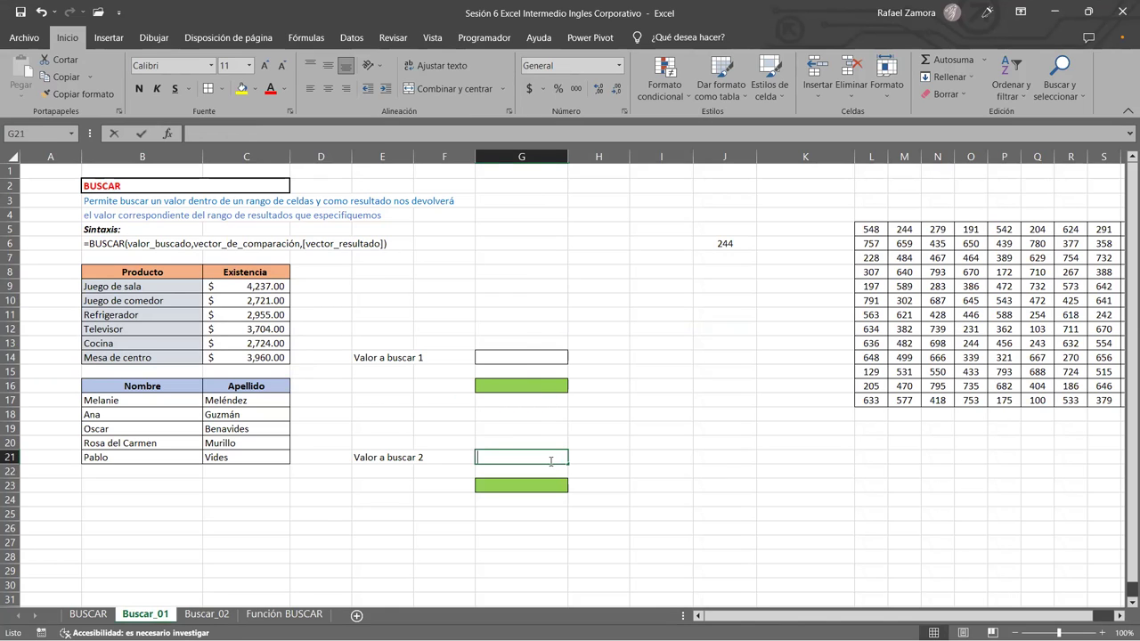
text(Ana()
key(BackSpace)
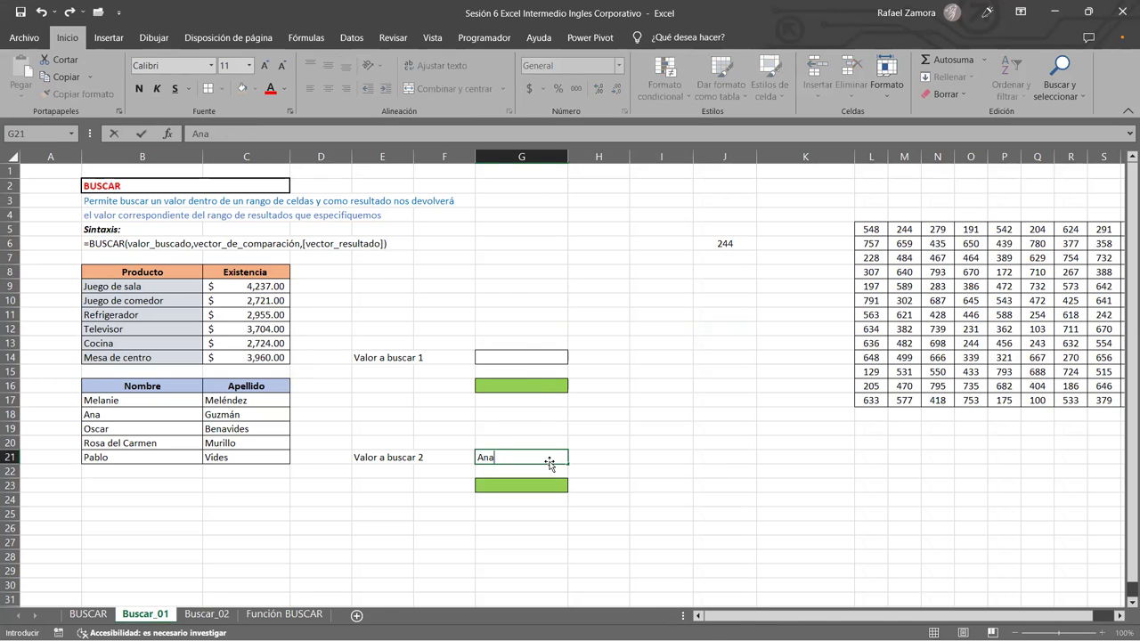
key(Return)
click(170, 412)
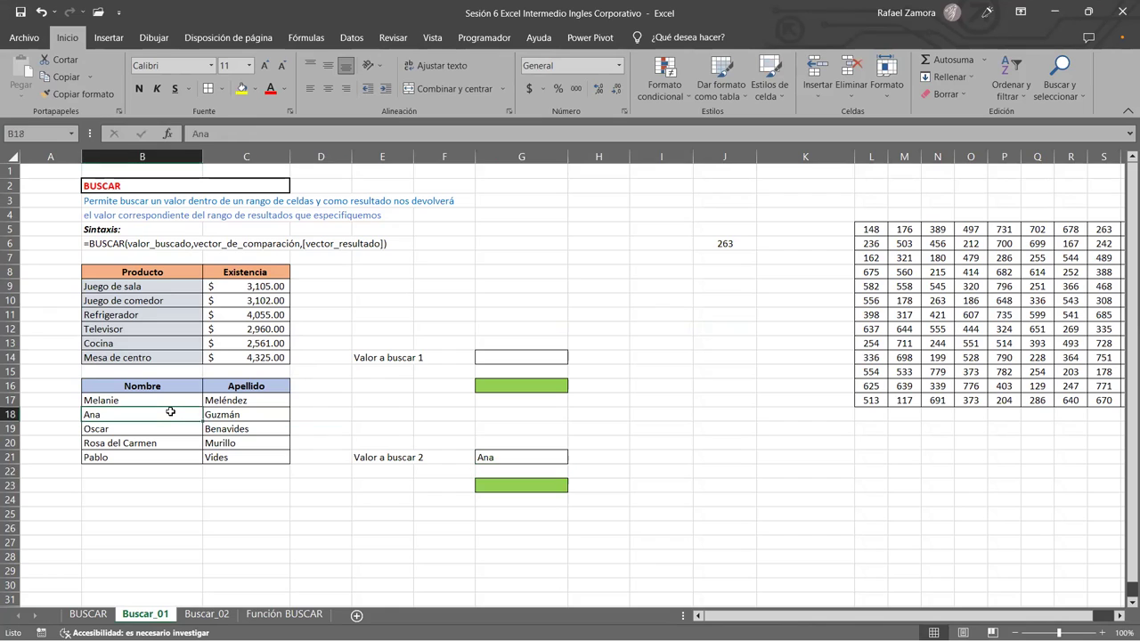
Enter =BUSCAR(G21,B17:B21,C17:C21) in G23.
click(548, 485)
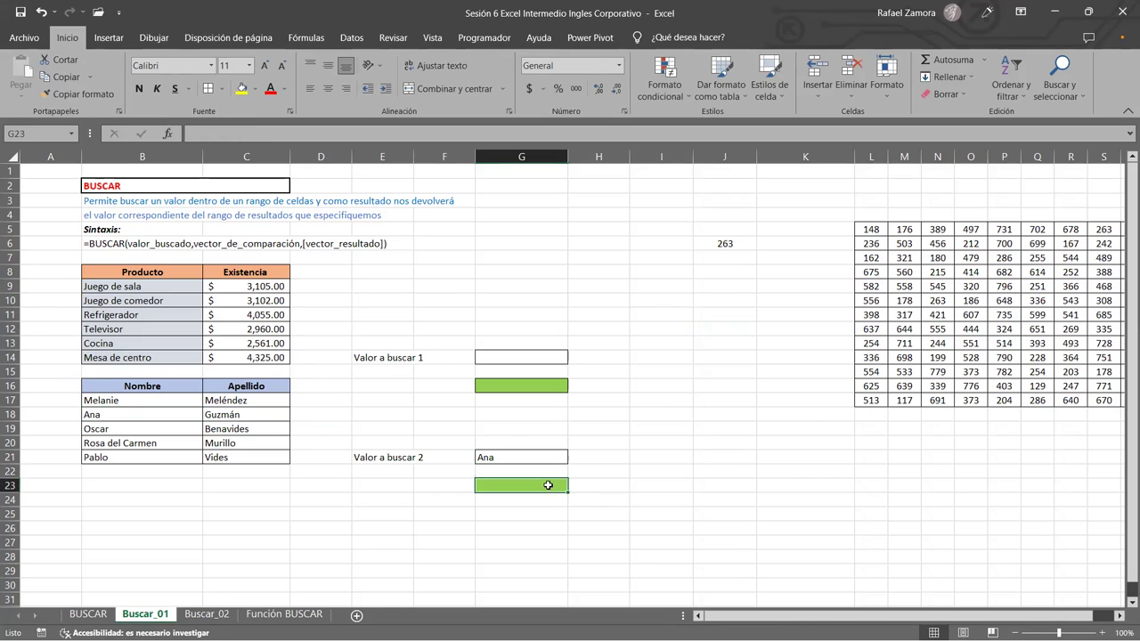
text(=)
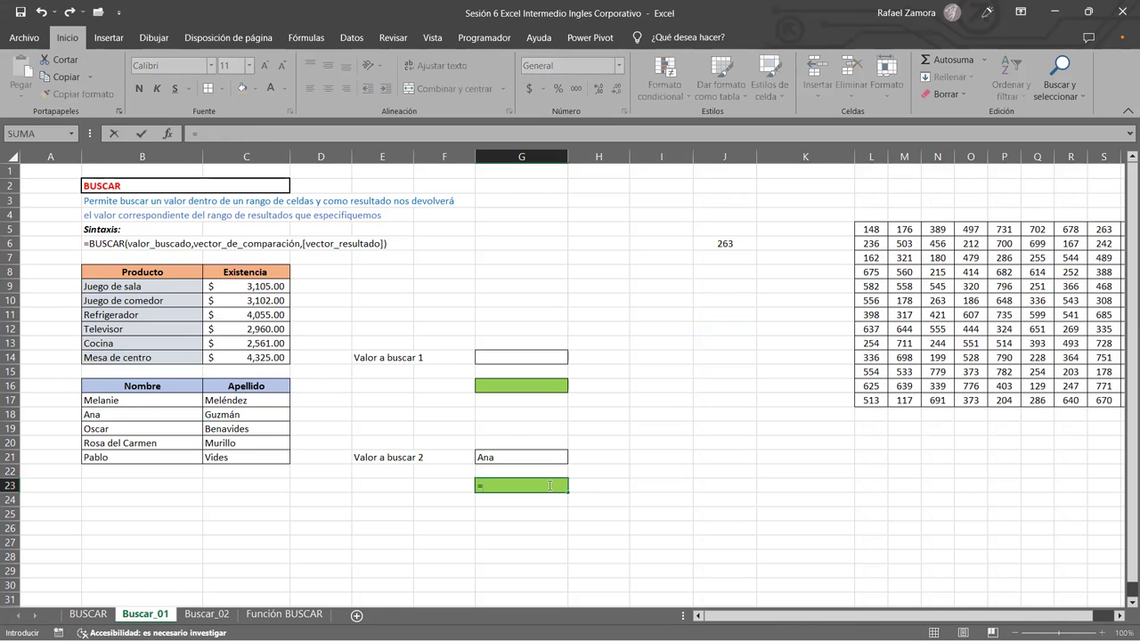
text(buscar()
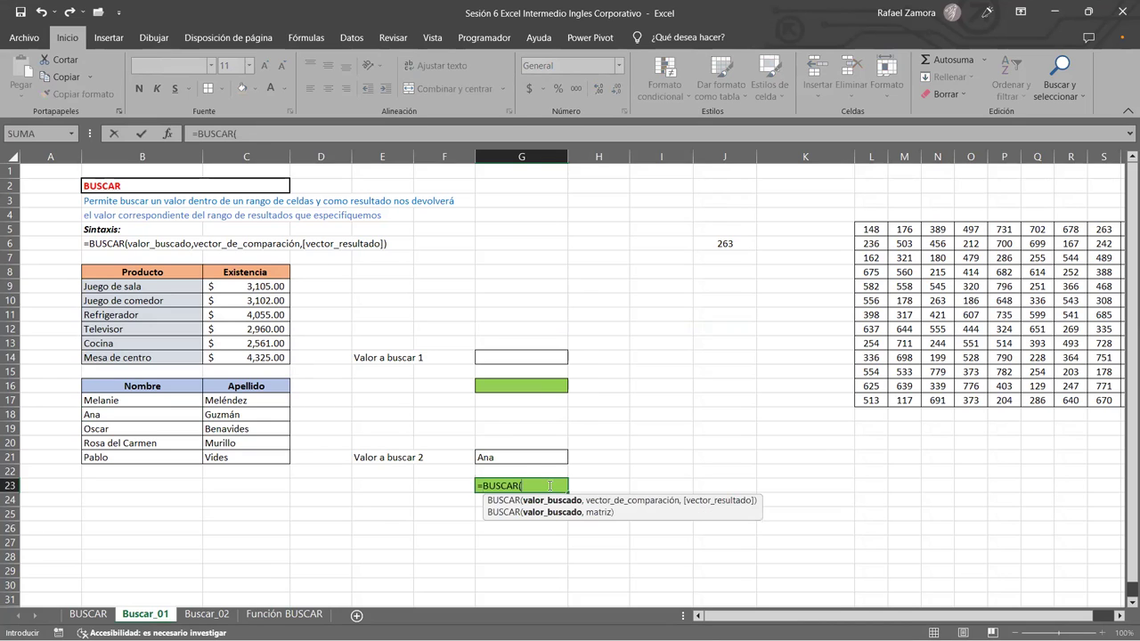
click(535, 455)
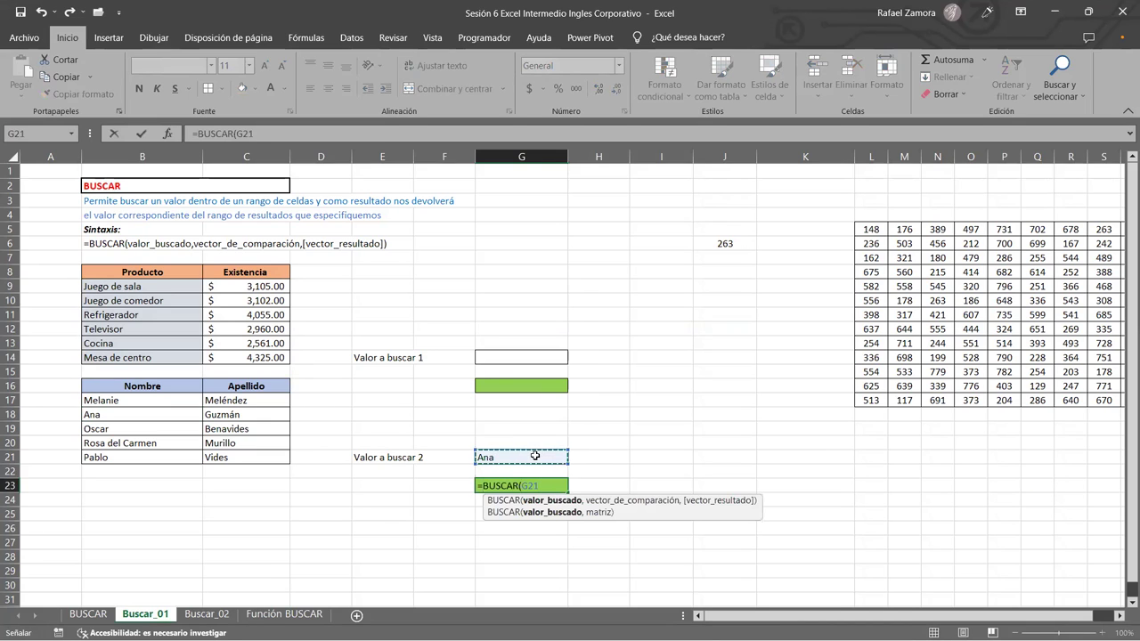
text(,)
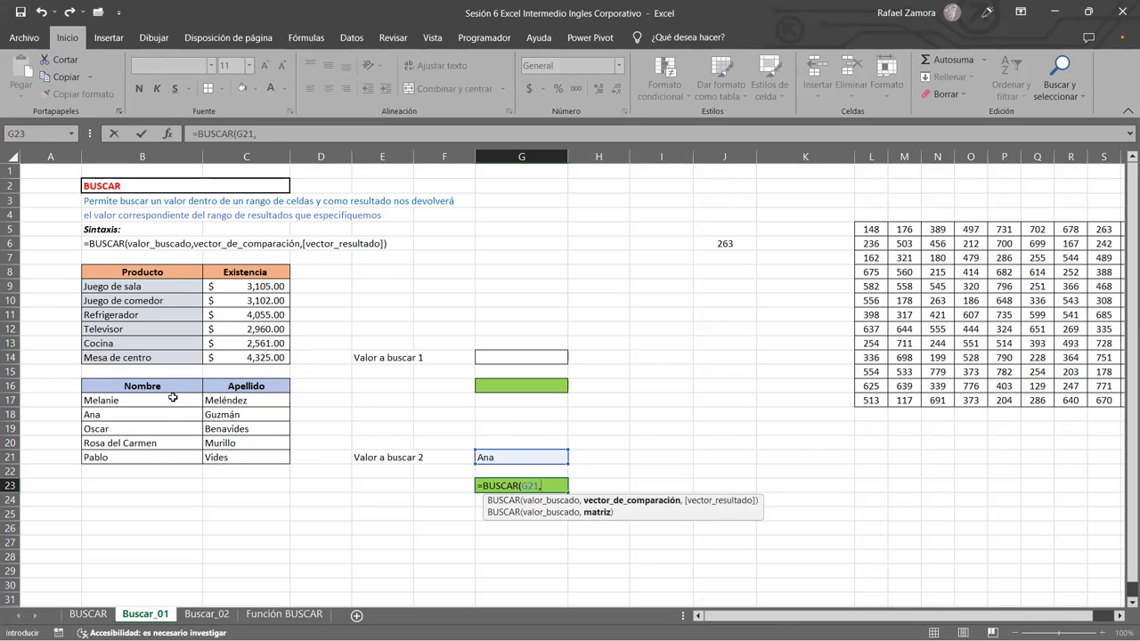
drag(172, 398, 155, 455)
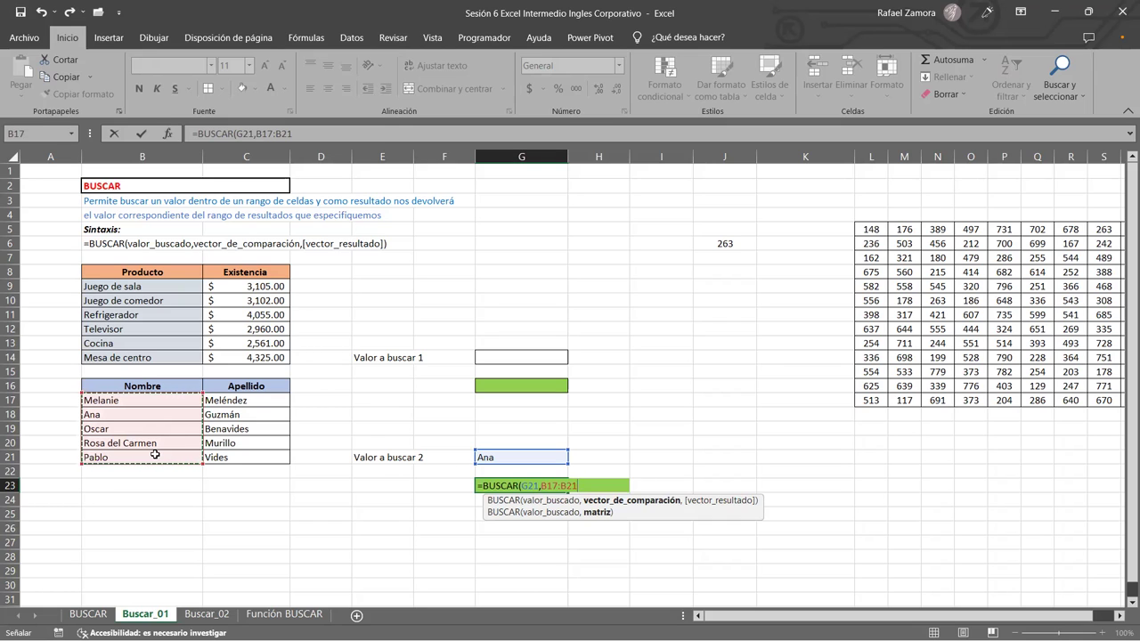
text(,)
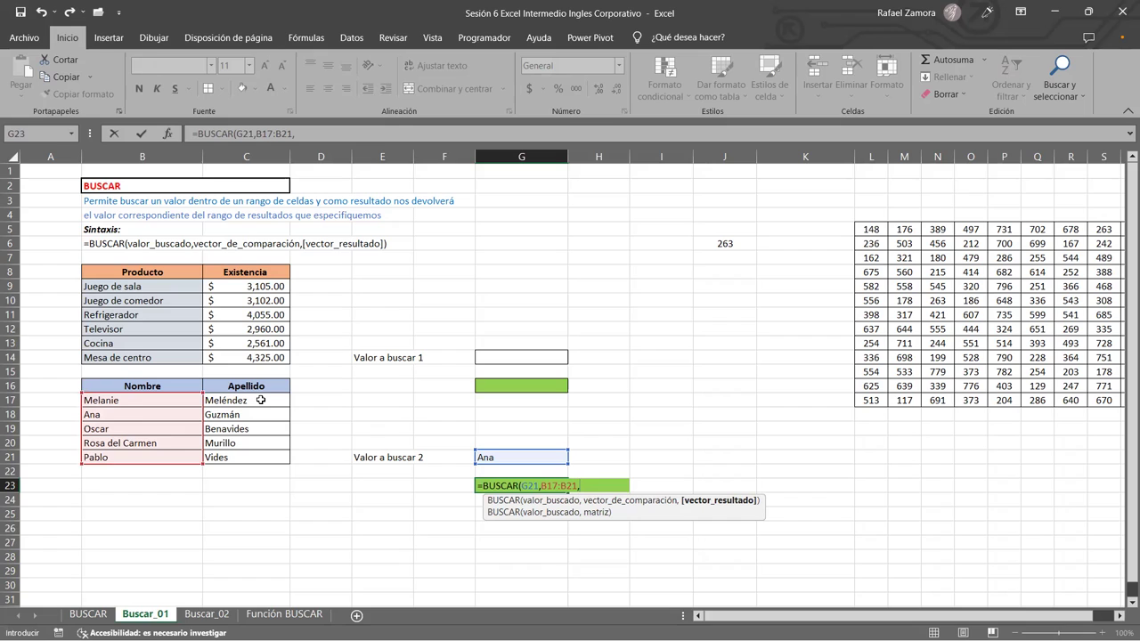
drag(261, 400, 251, 463)
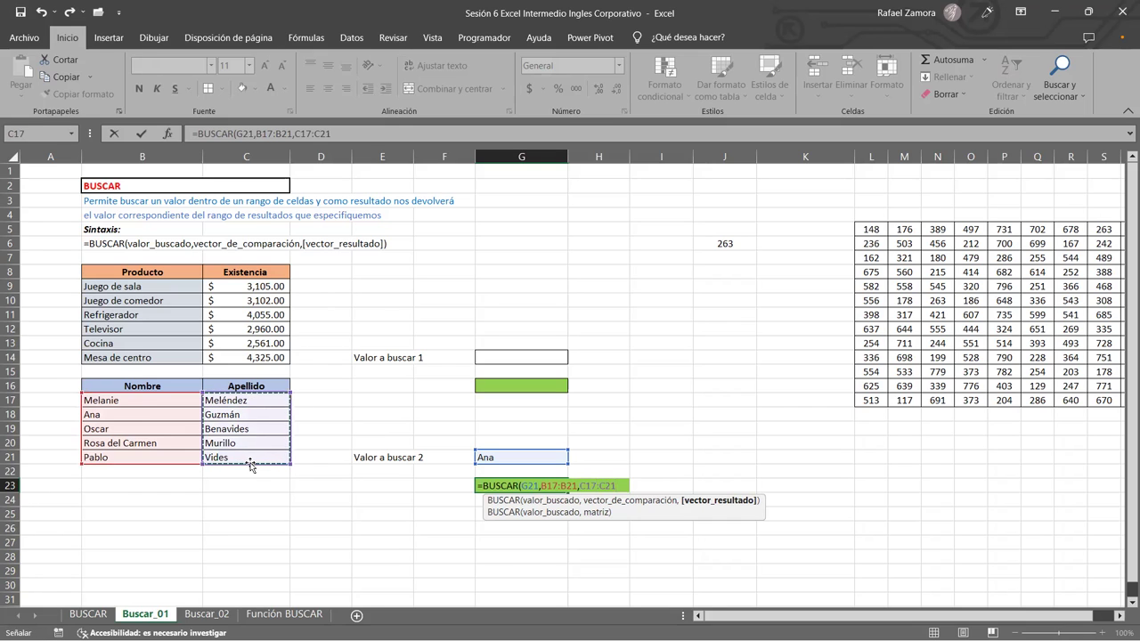
text())
key(Return)
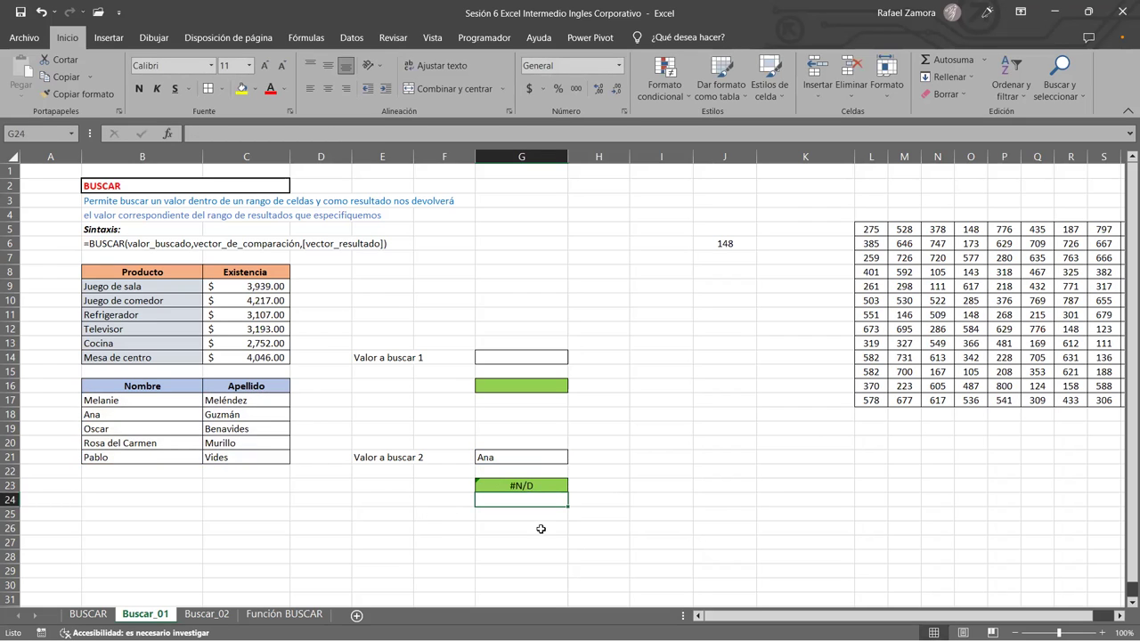
Enter Melanie, Oscar, then Pablo in G21, checking the surname G23 returns each time.
click(486, 459)
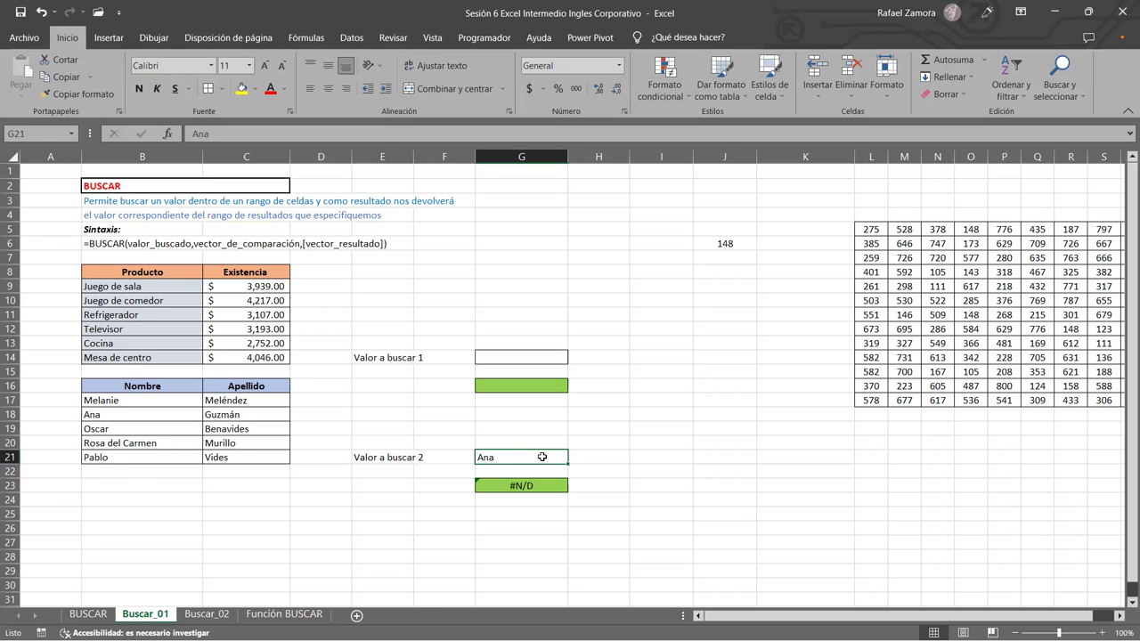
text(Melanie)
key(Return)
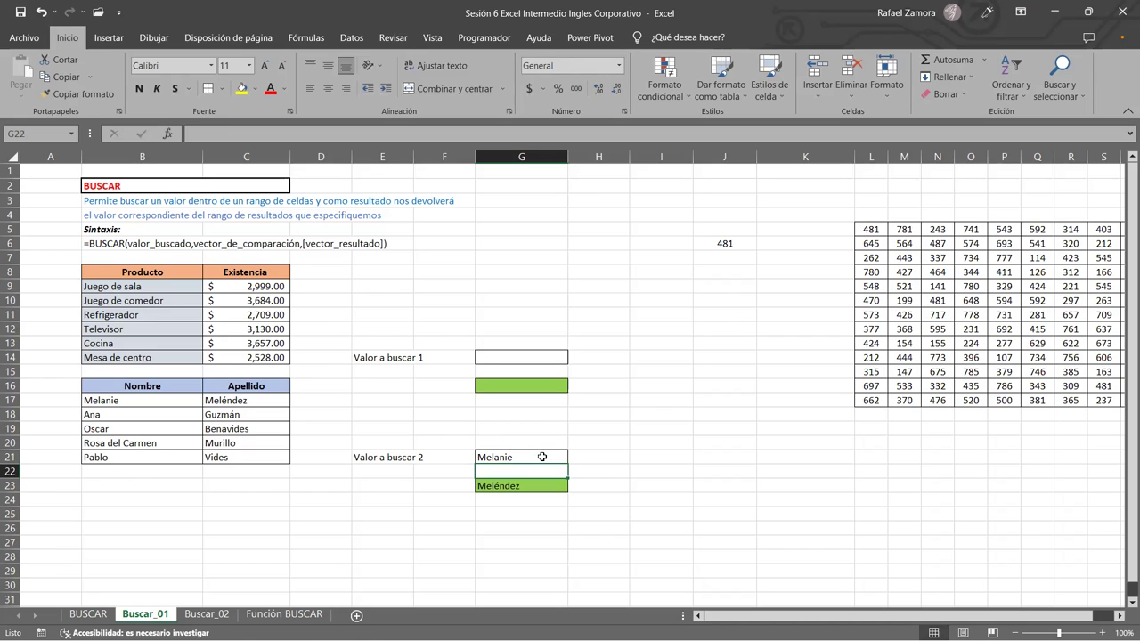
click(545, 454)
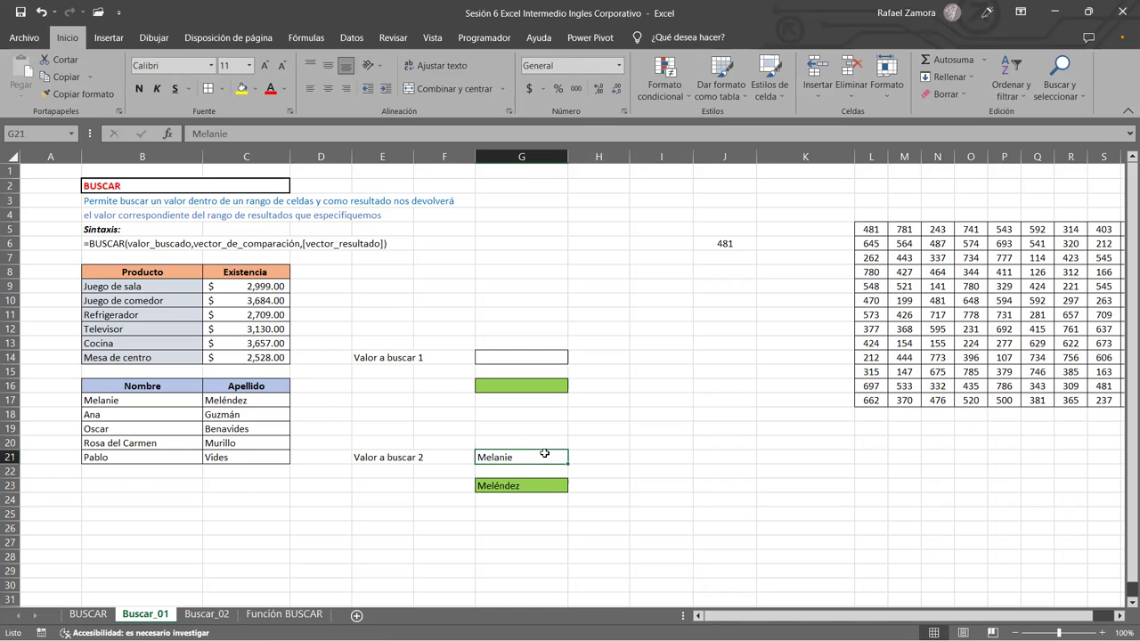
text(Oscar)
key(Return)
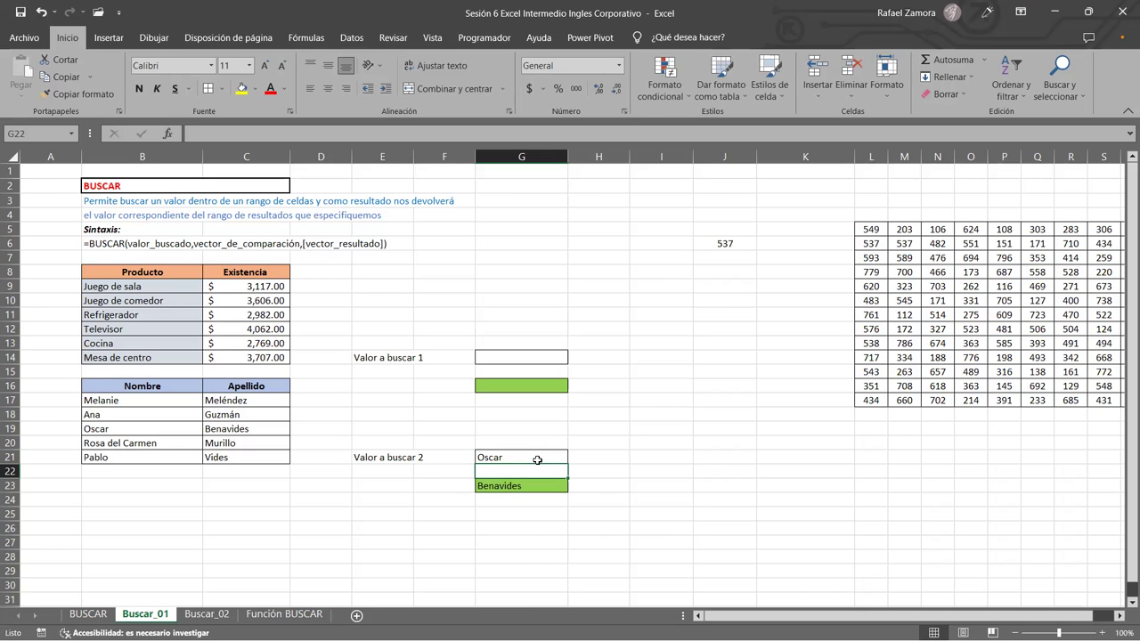
click(537, 460)
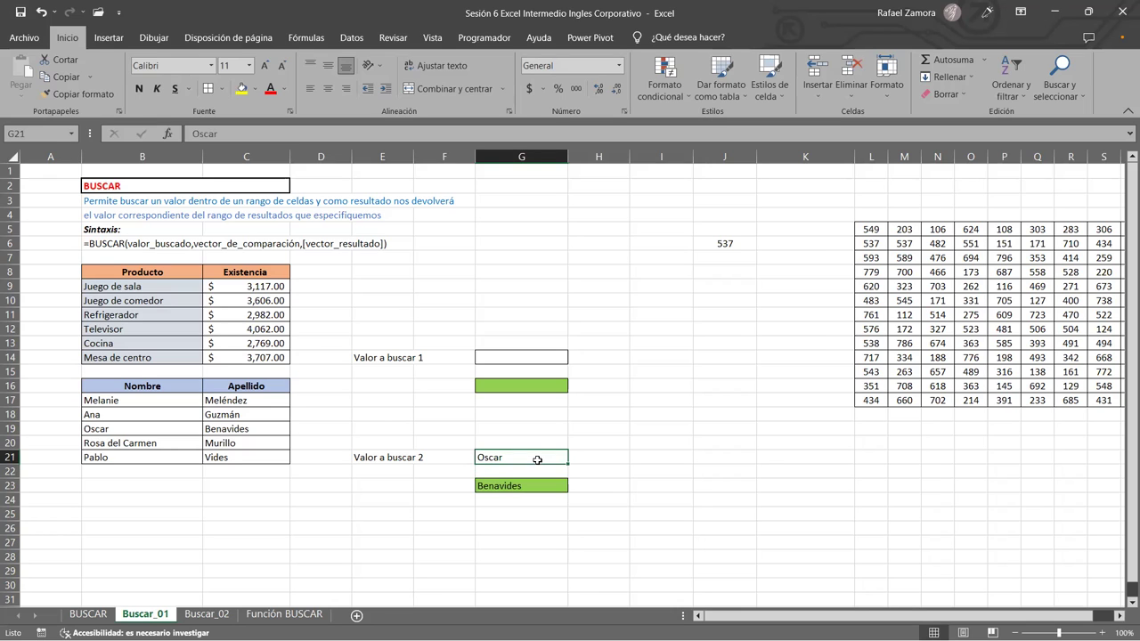
text(Pablo)
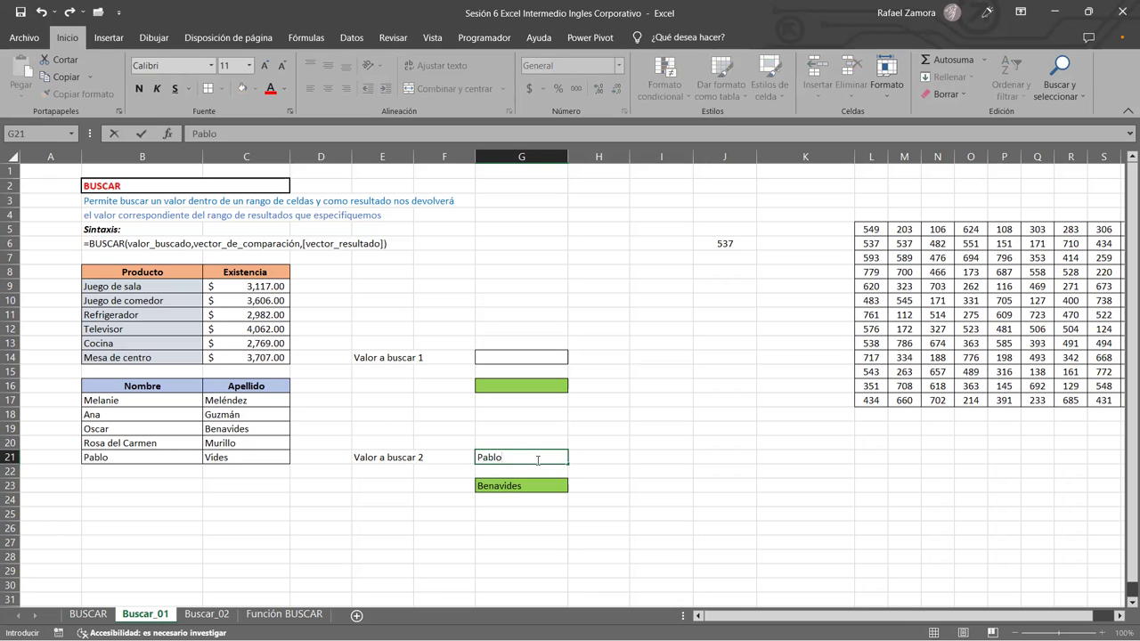
key(ctrl+Return)
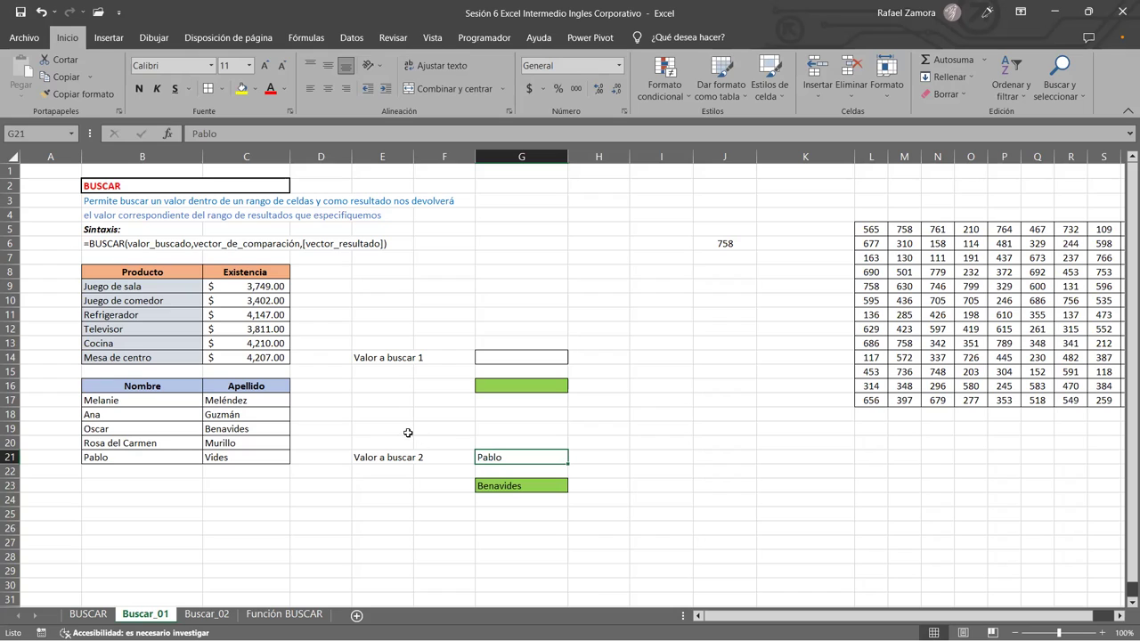
click(178, 418)
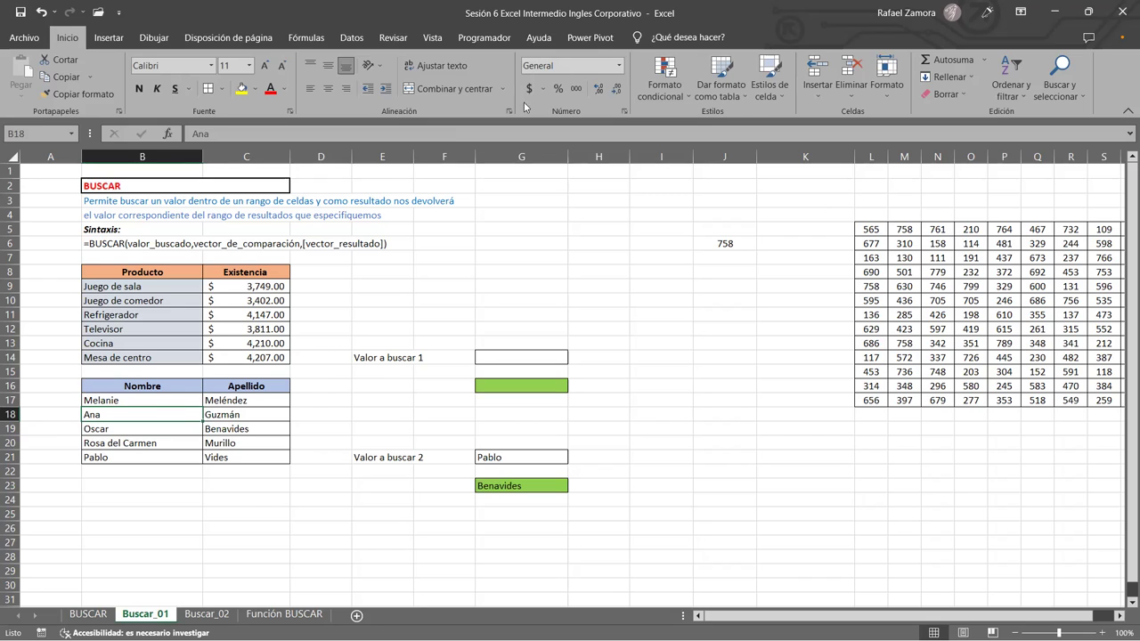
click(368, 37)
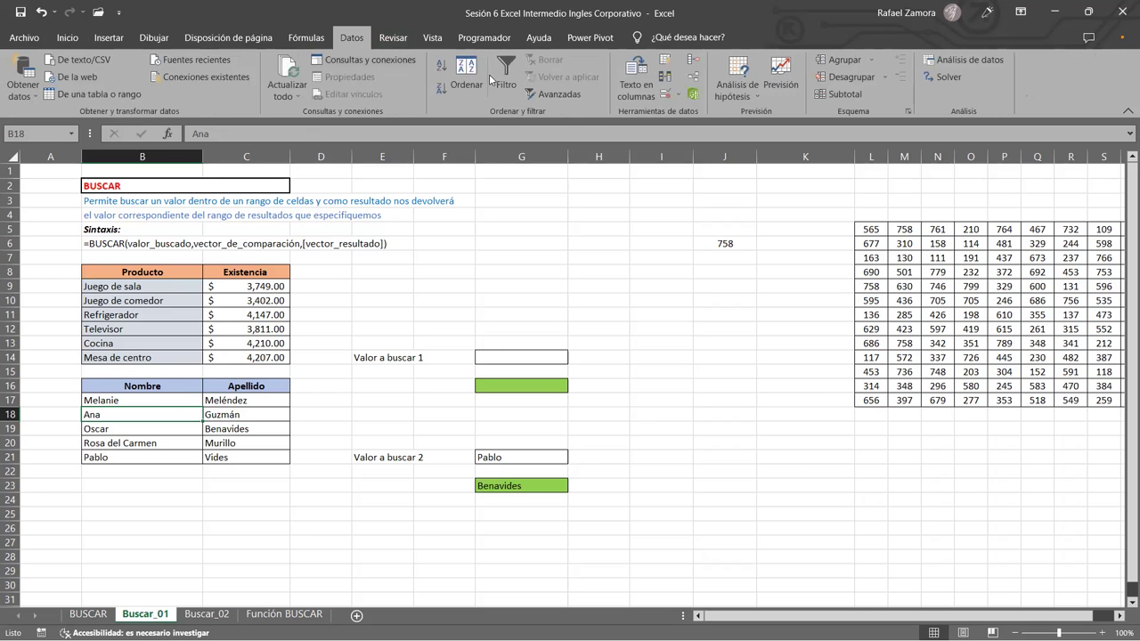
click(441, 66)
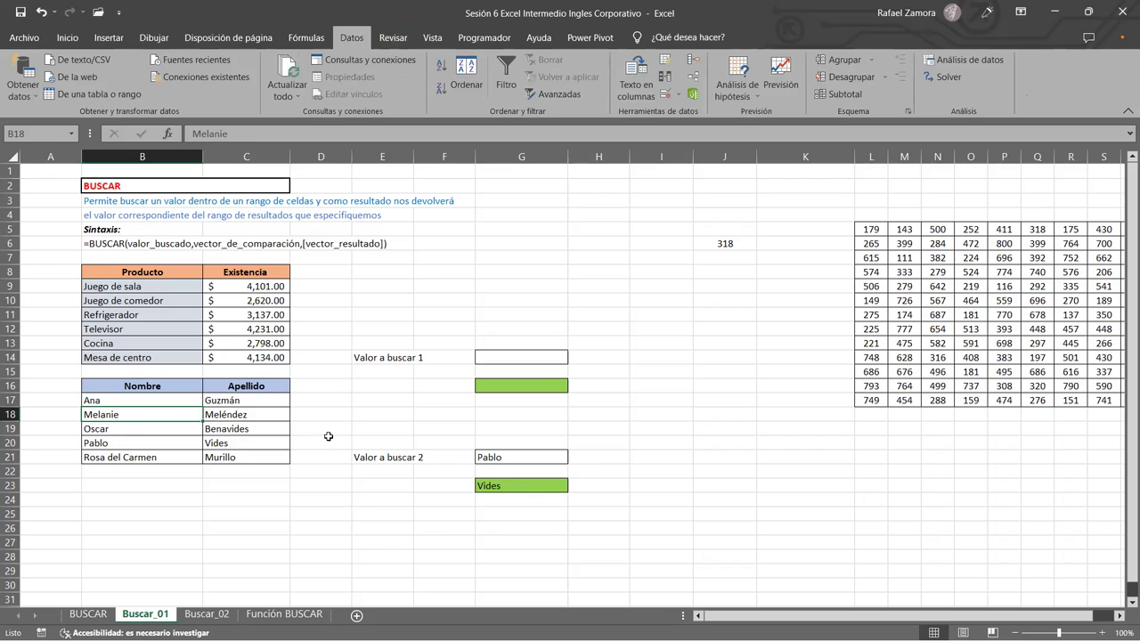
Enter Ana, Melanie, Oscar, Pablo and Rosa del Carmen in G21, checking each surname in G23.
click(515, 454)
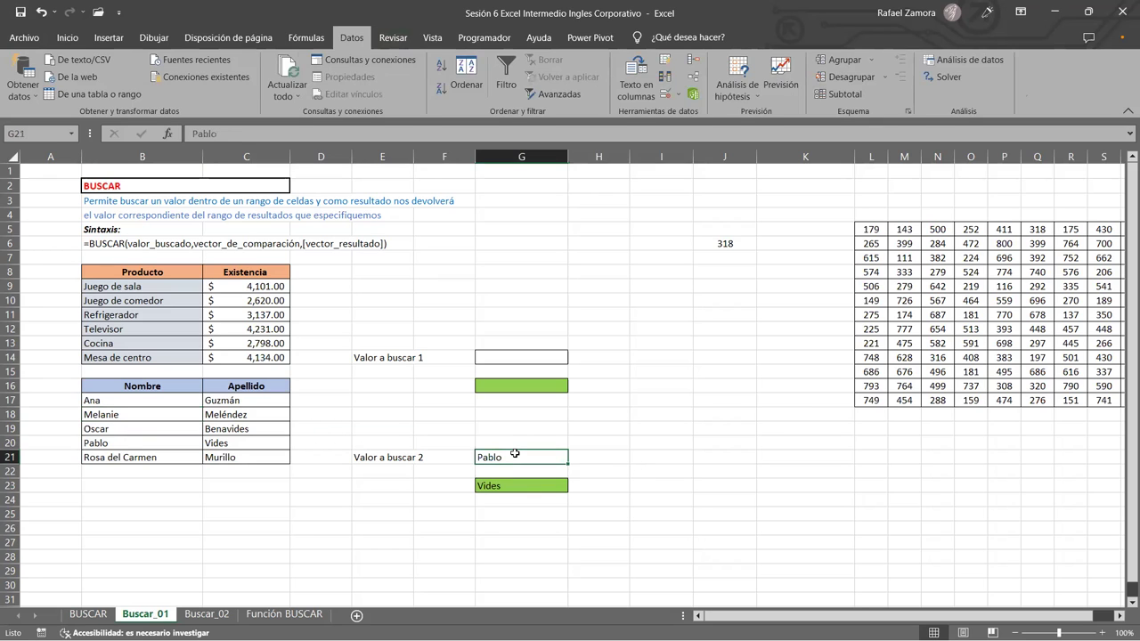
text(Ana)
key(Return)
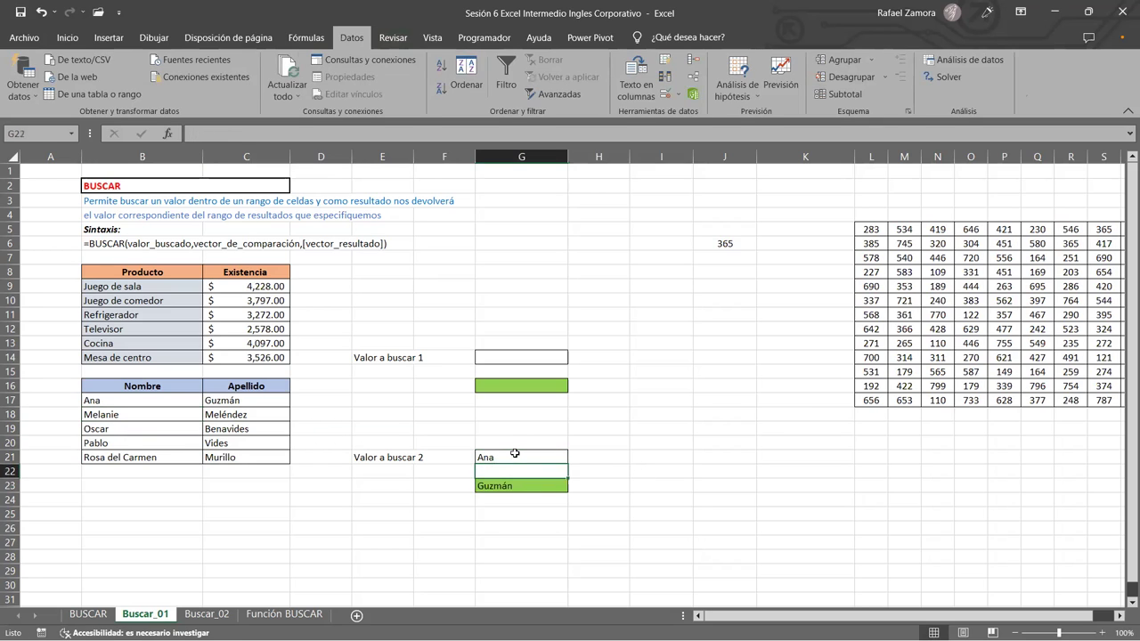
click(515, 454)
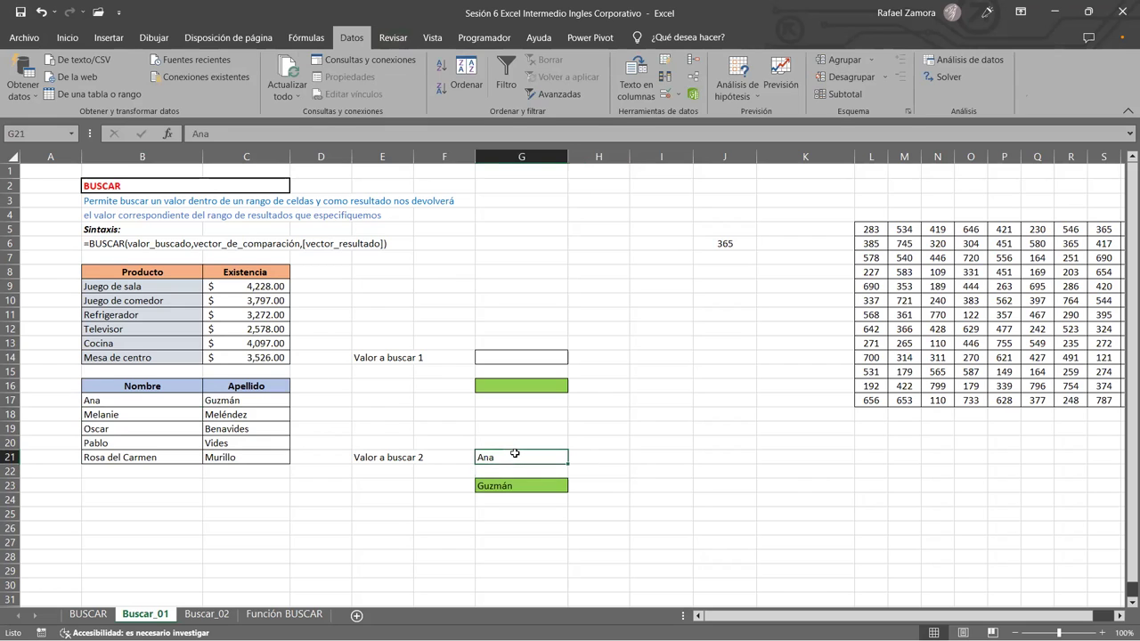
text(M)
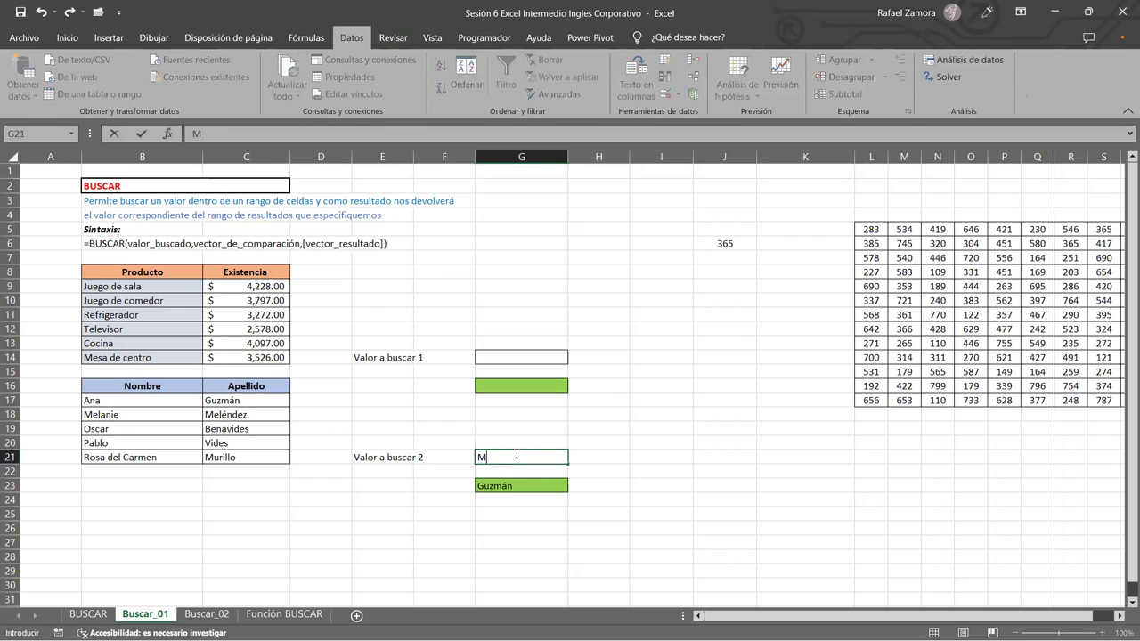
text(enal)
text(ie)
key(ctrl+Return)
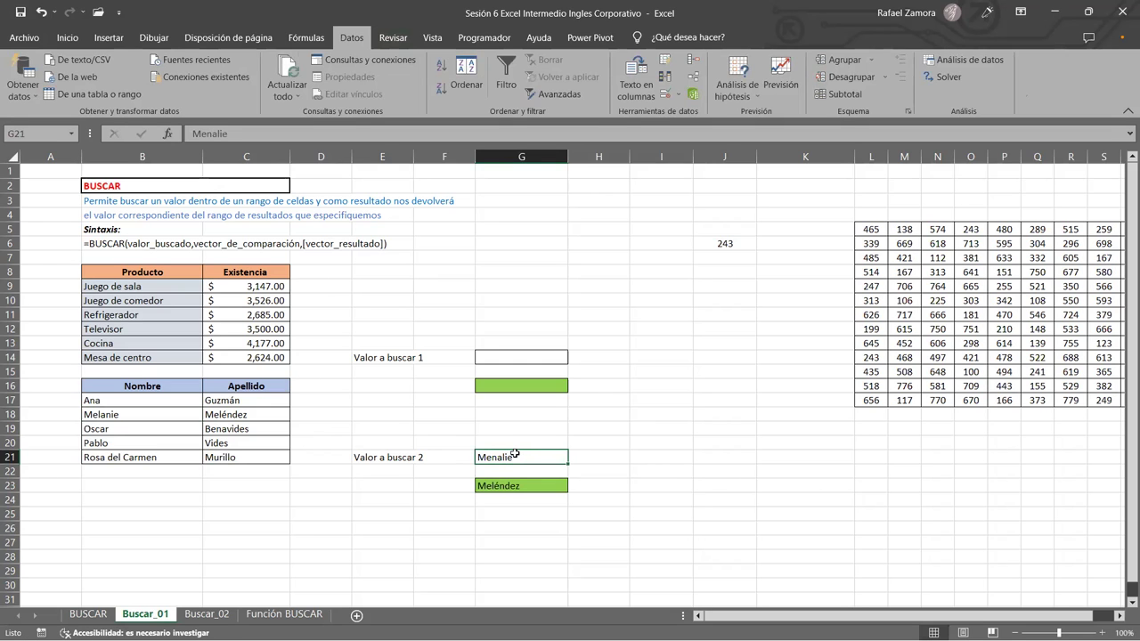
text(Oscar)
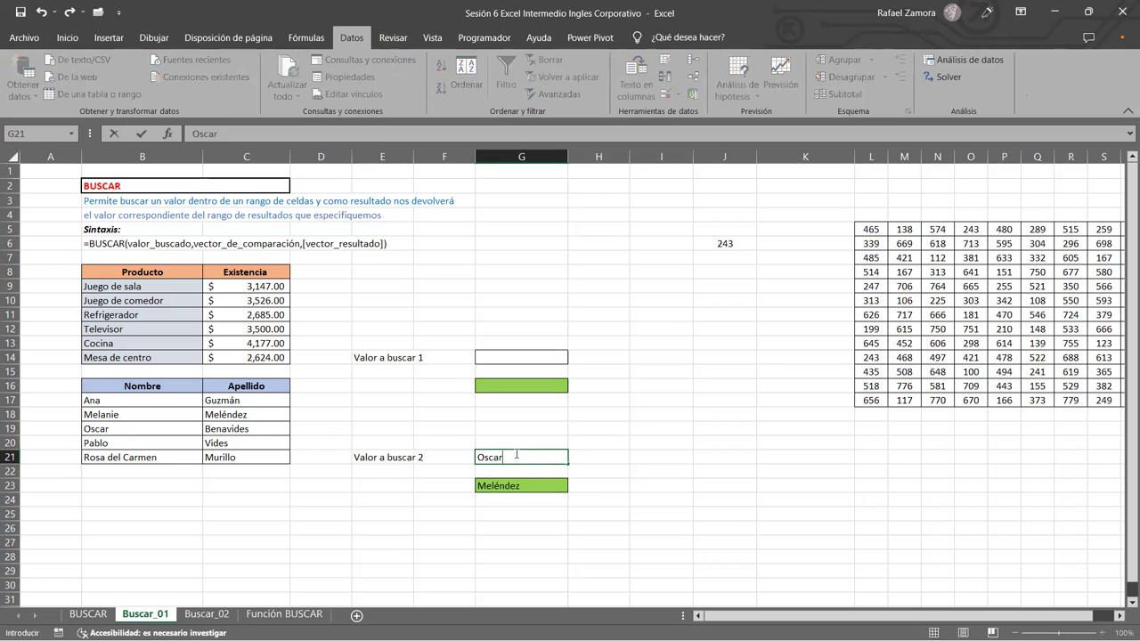
key(ctrl+Return)
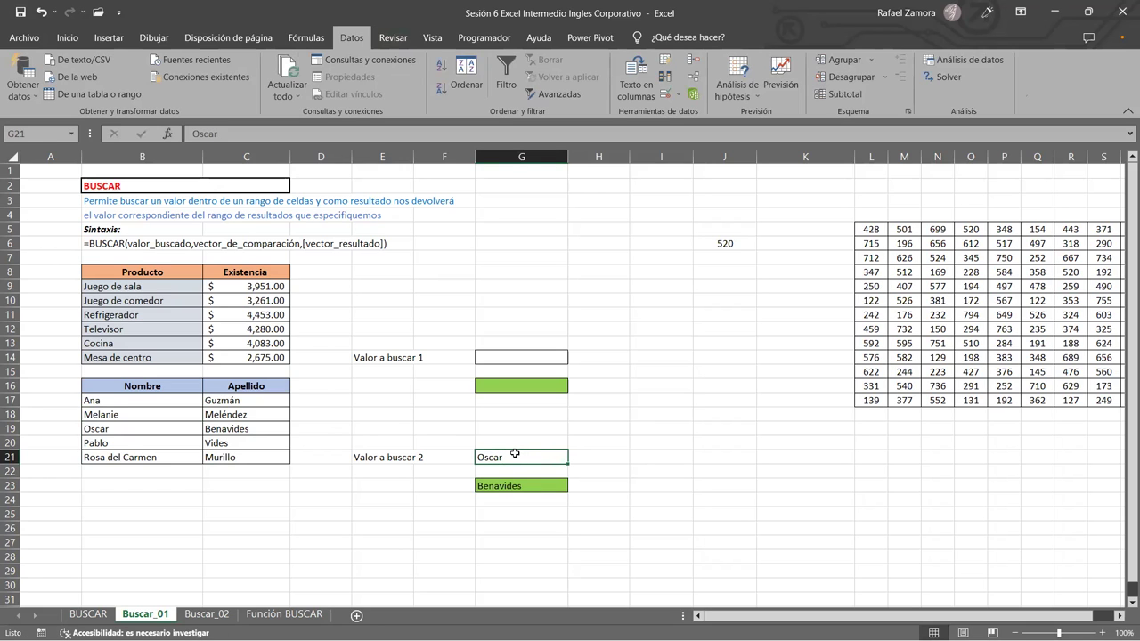
text(Pablo)
key(ctrl+Return)
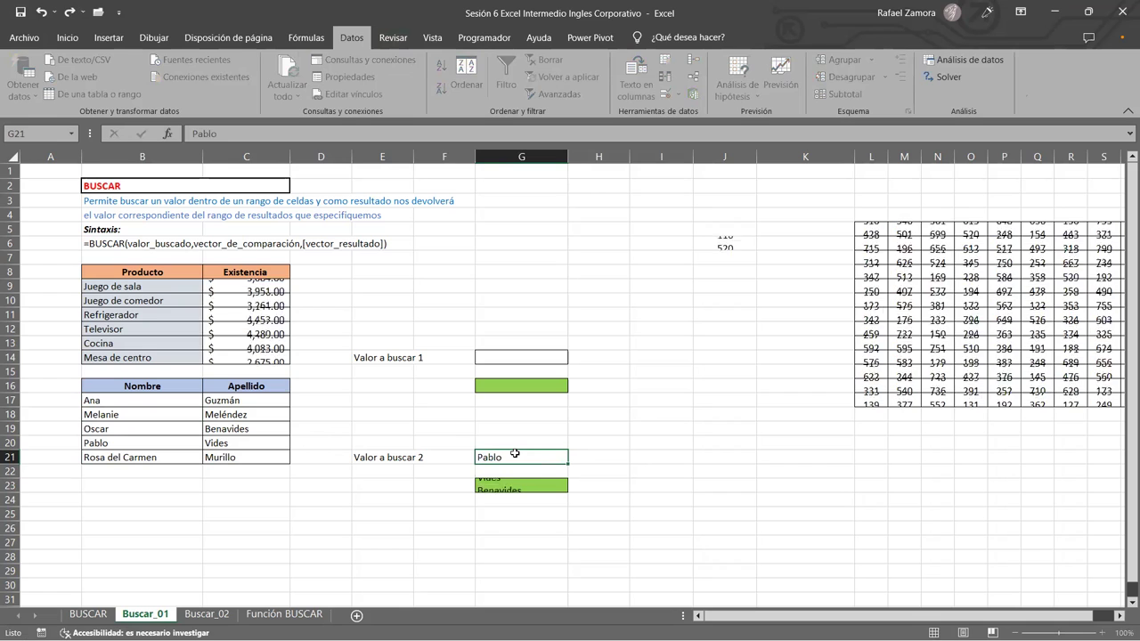
text(R)
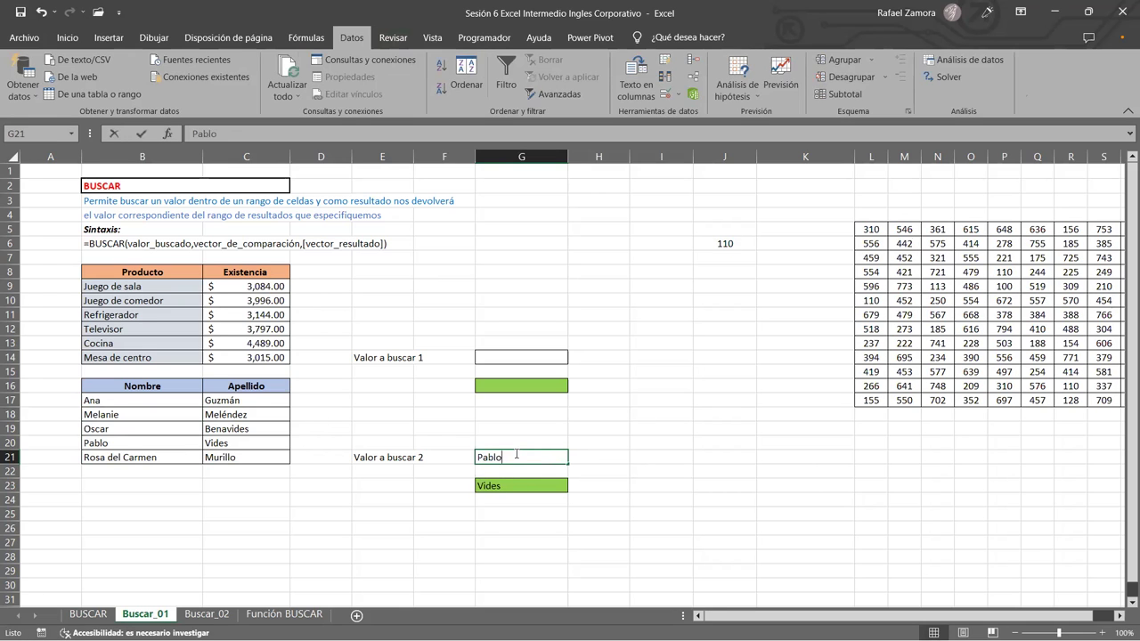
text(osa del Carmen)
key(ctrl+Return)
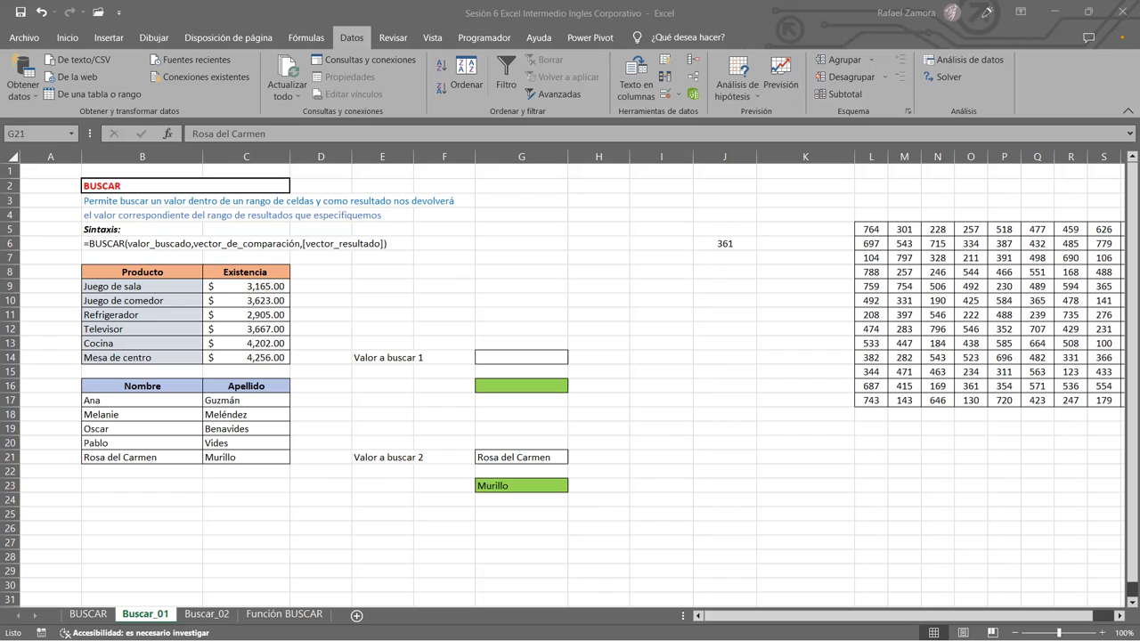
click(574, 435)
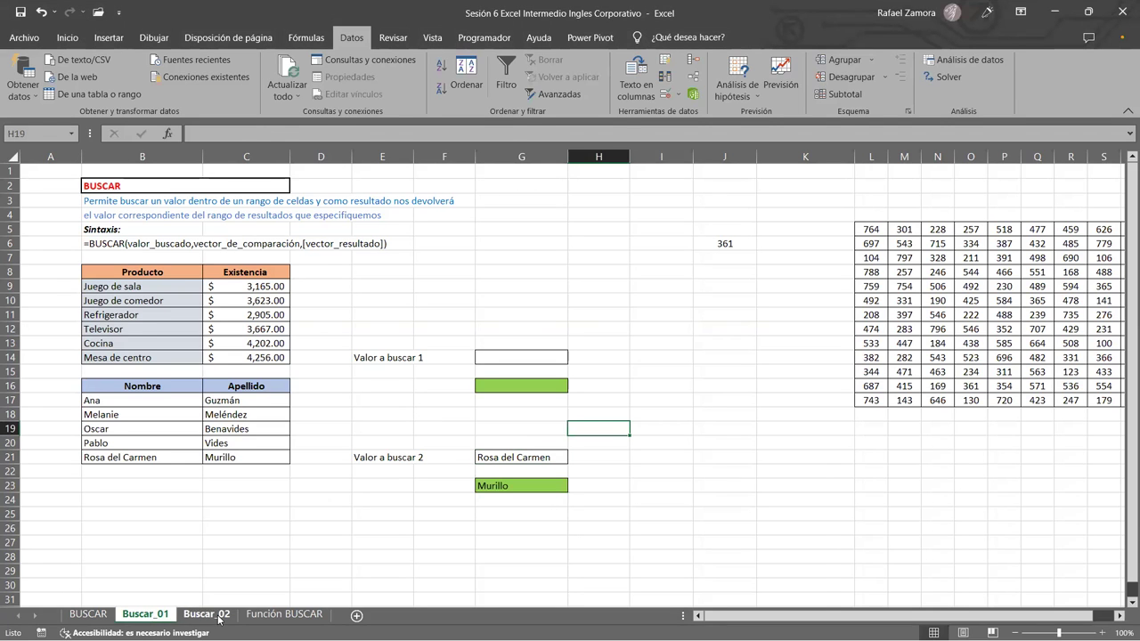
Switch to the Buscar_02 sheet and select F3 under Valor buscado.
click(206, 614)
click(425, 296)
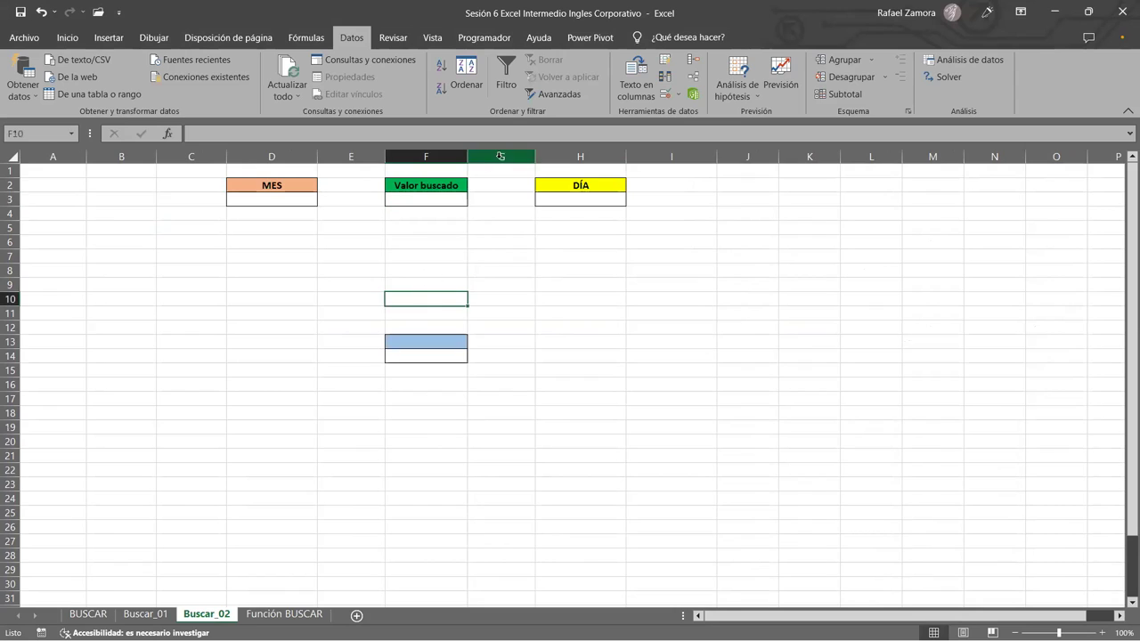
click(445, 199)
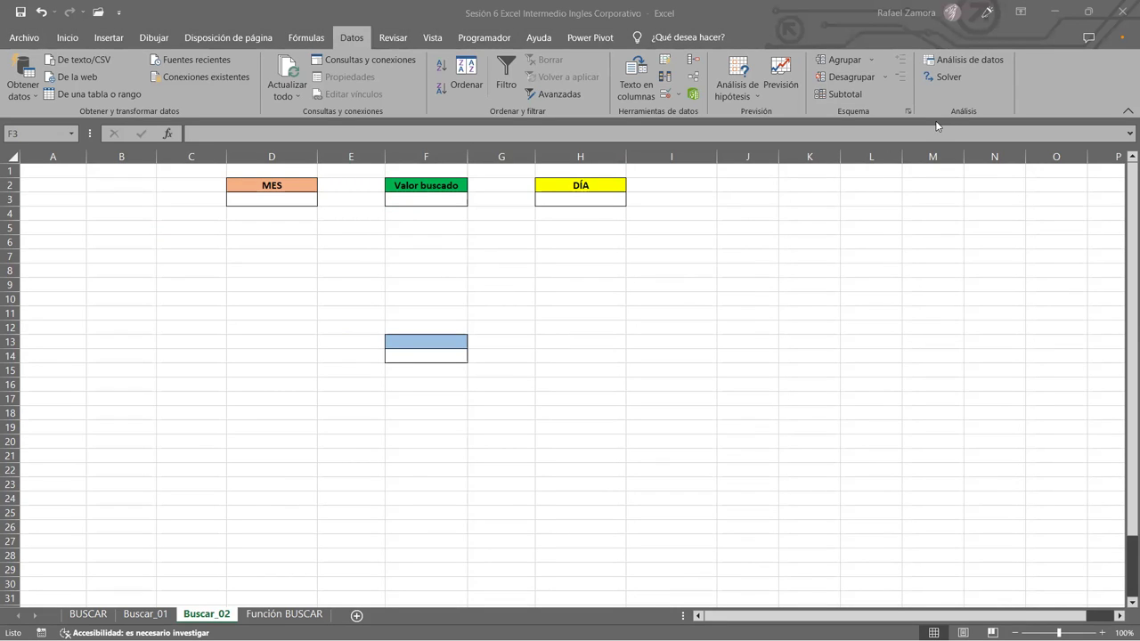
click(440, 209)
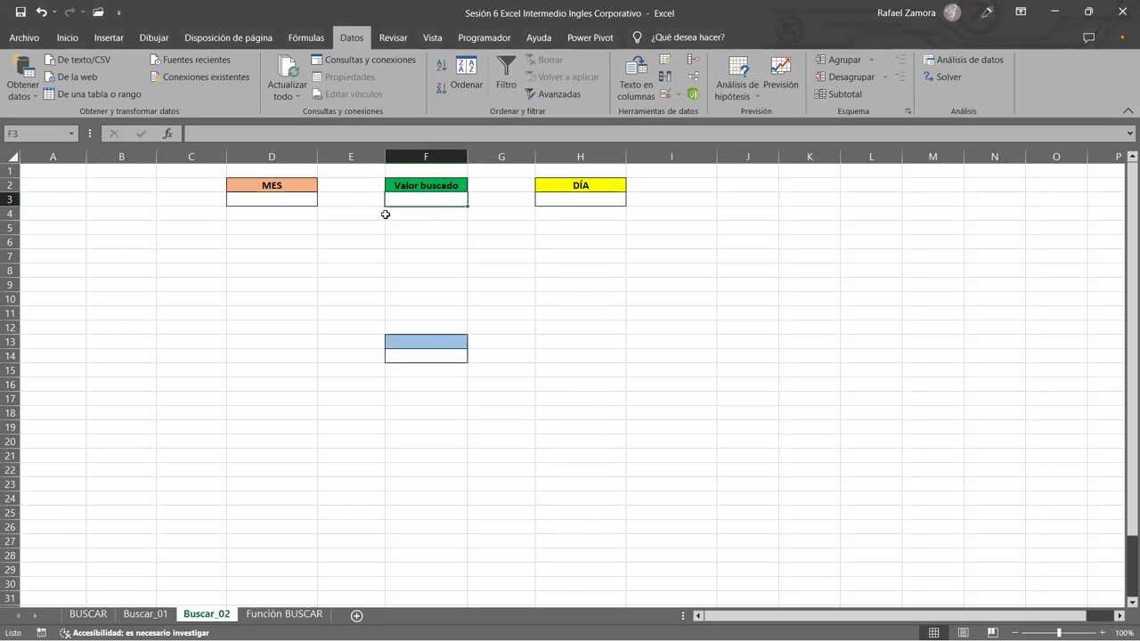
List Lunes to Domingo in J3:J9, clearing the extra filled days below.
click(732, 199)
text(Lunes)
key(Return)
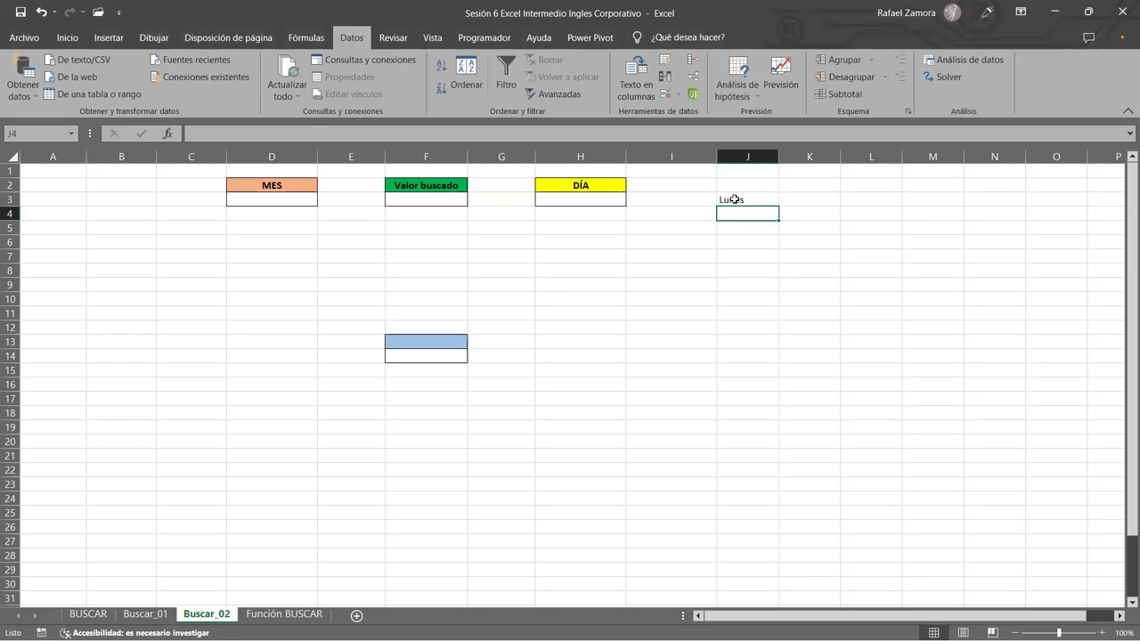
click(734, 199)
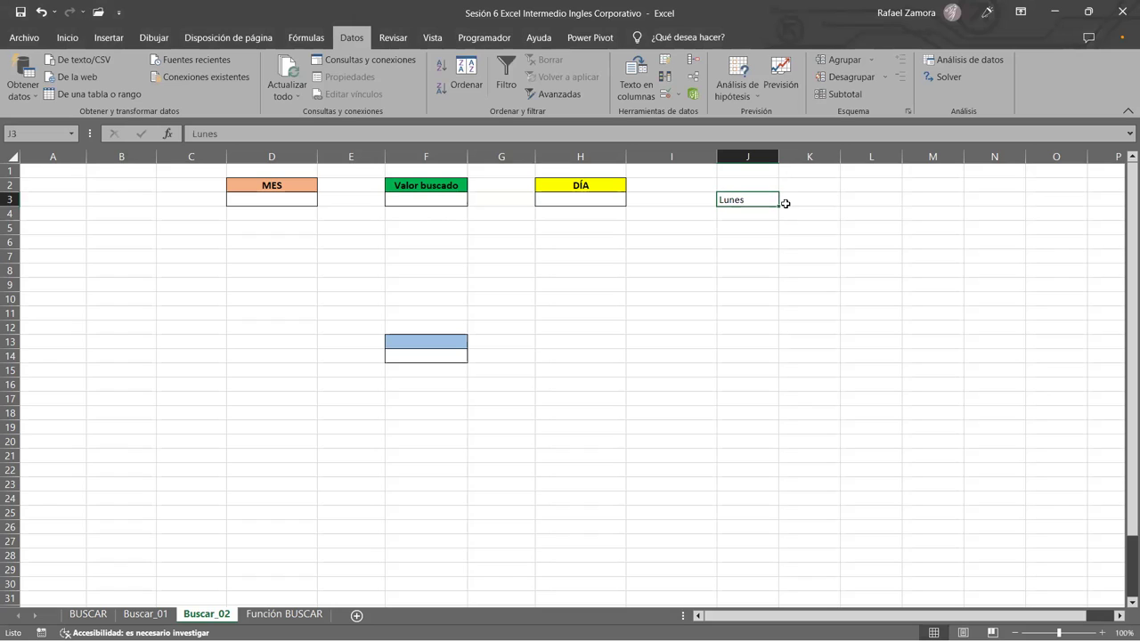
drag(778, 206, 775, 381)
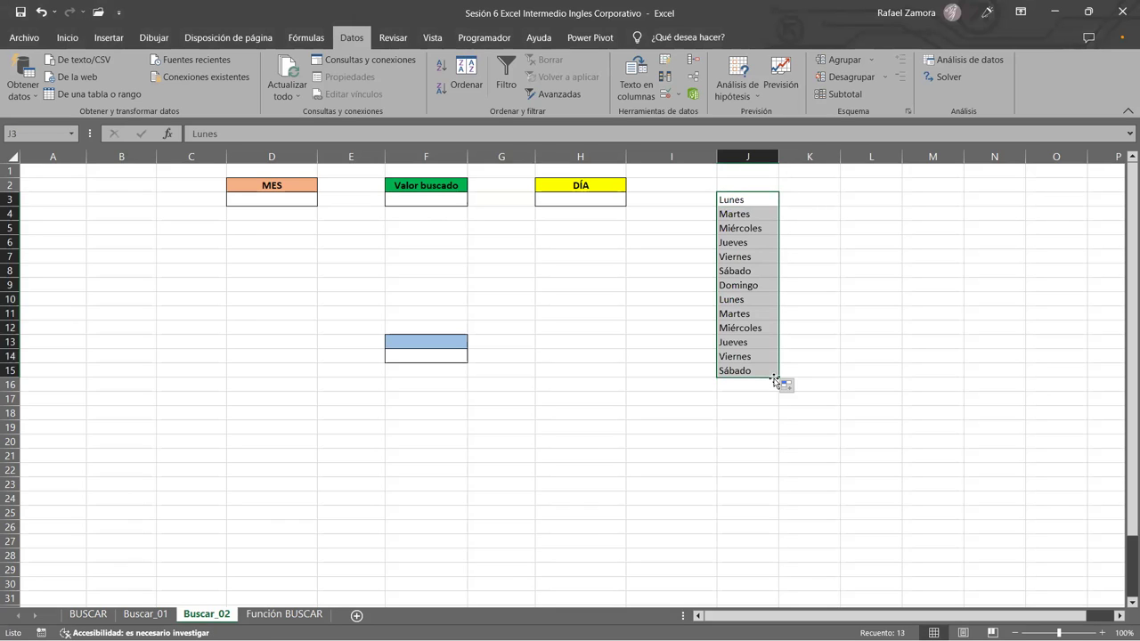
drag(761, 299, 765, 358)
key(Delete)
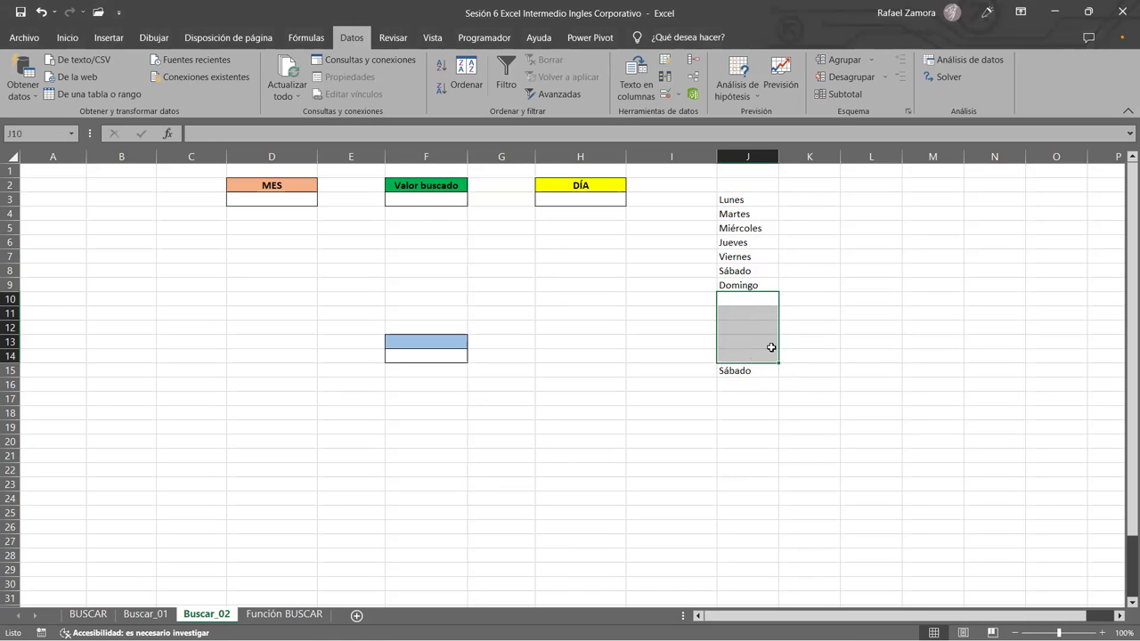
click(757, 368)
key(Delete)
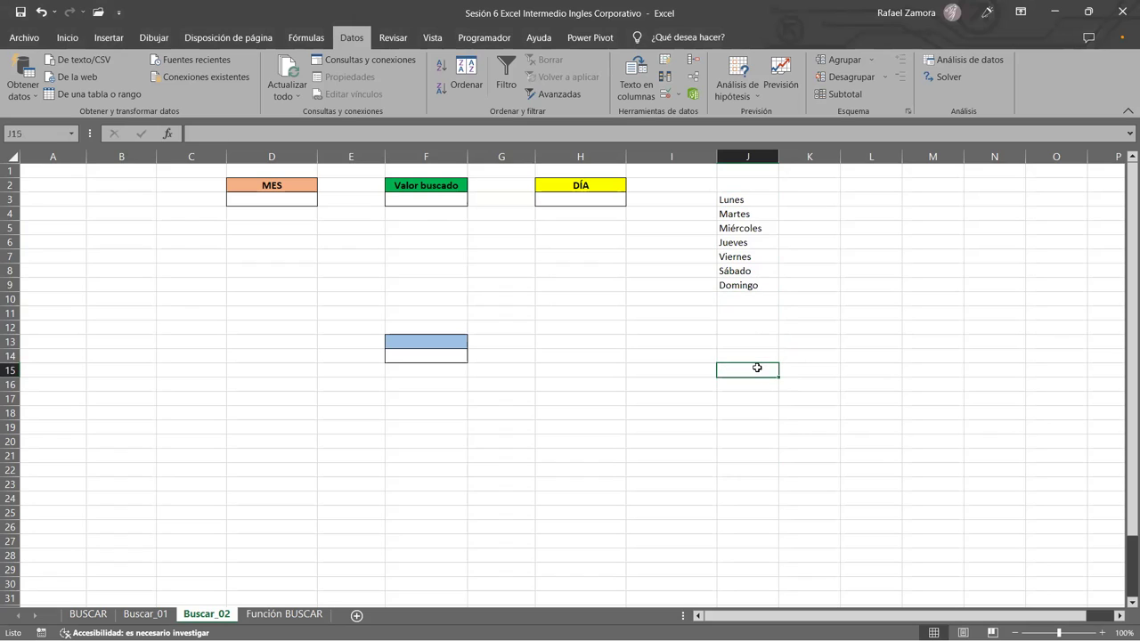
Number the weekdays 1 to 7 in K3:K9 as a fill series.
click(808, 202)
text(1)
key(Return)
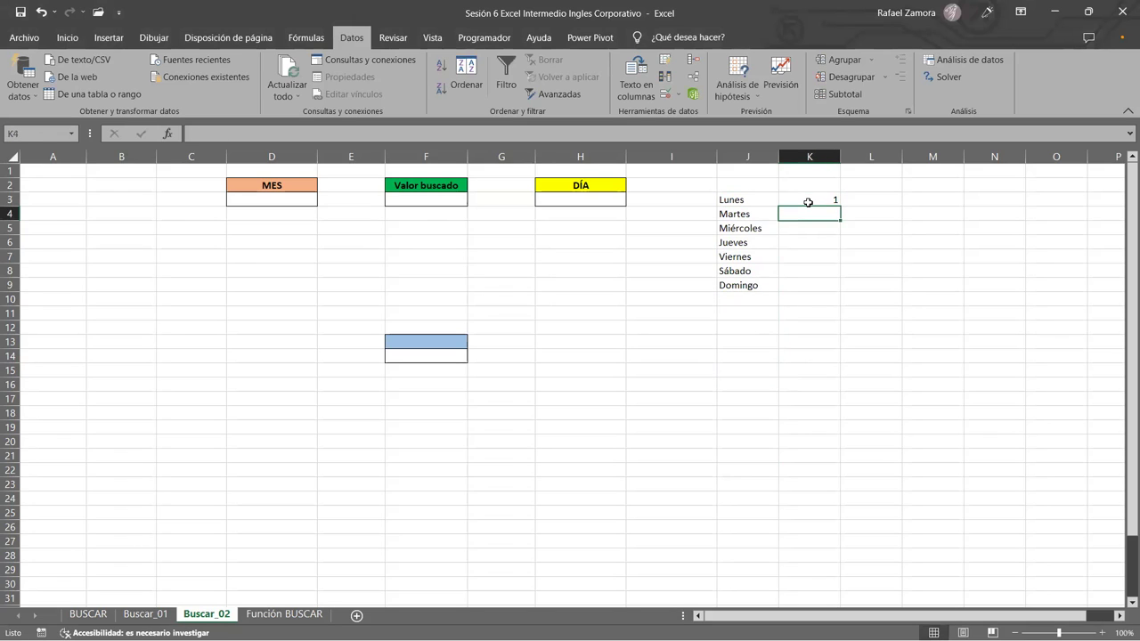
click(808, 202)
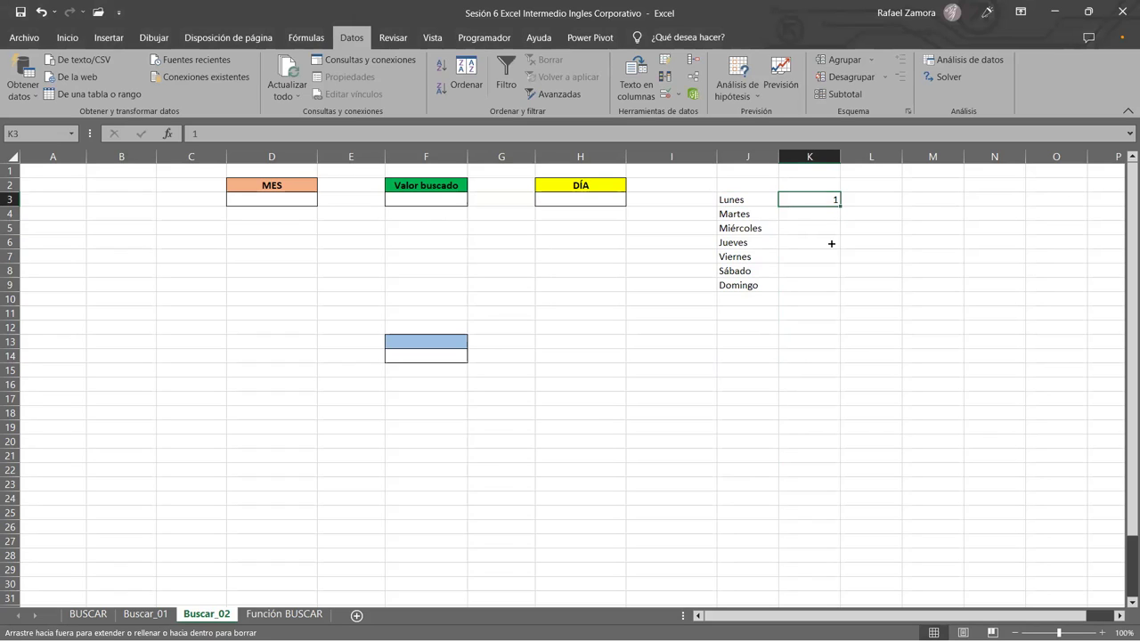
drag(839, 206, 825, 291)
click(850, 302)
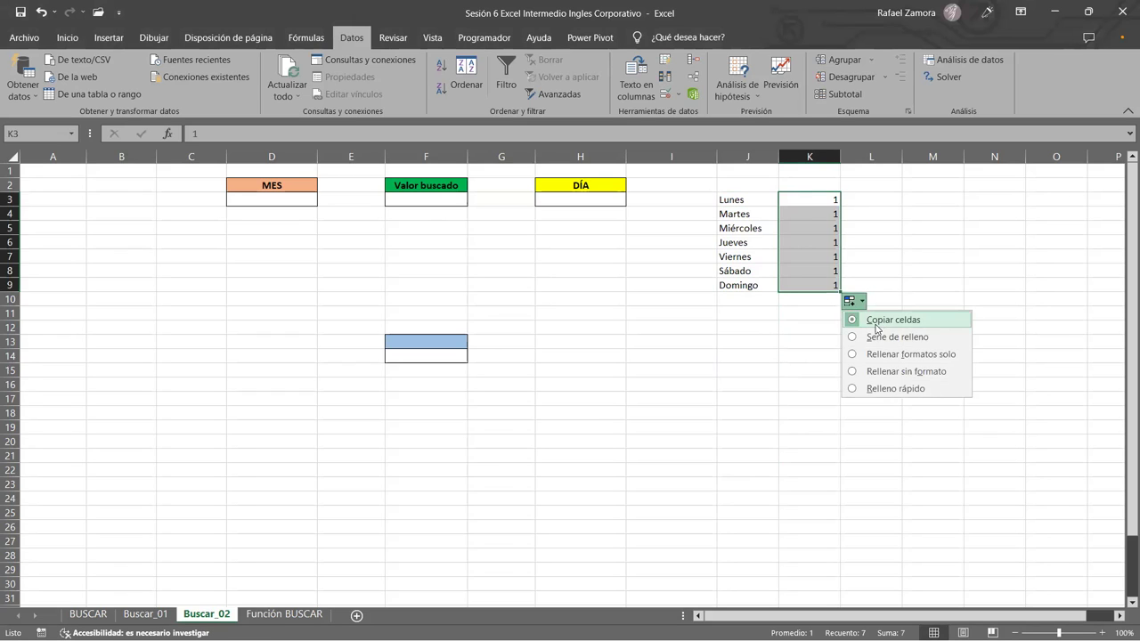
click(876, 337)
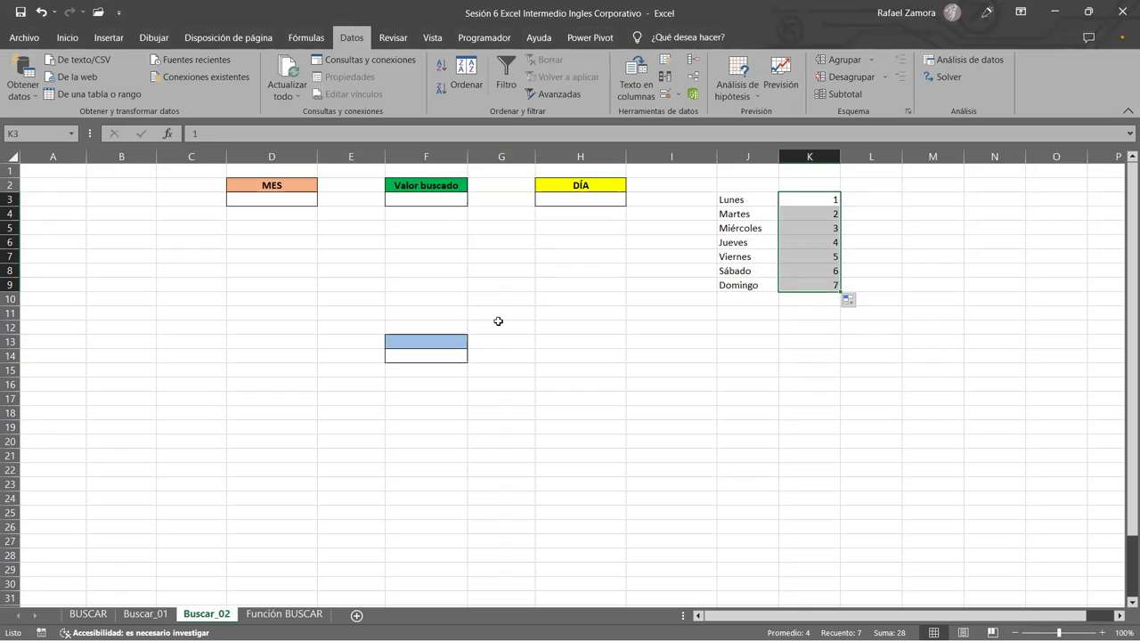
click(112, 206)
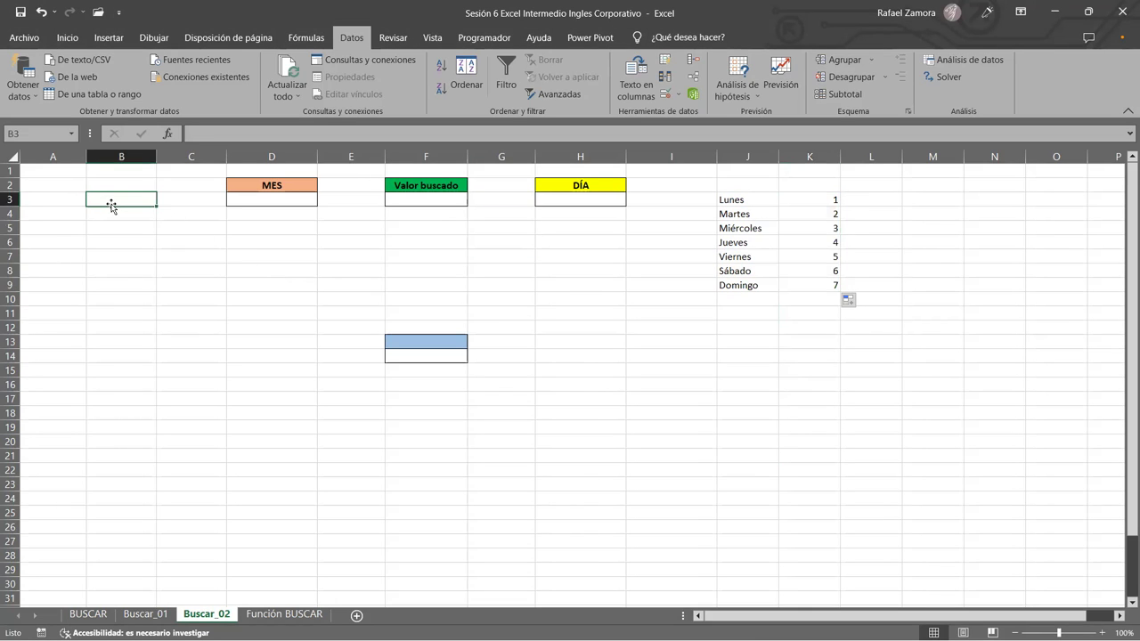
Type Enero in B3, fill down to Diciembre in B14, and select B3:B14.
text(Enero)
key(Return)
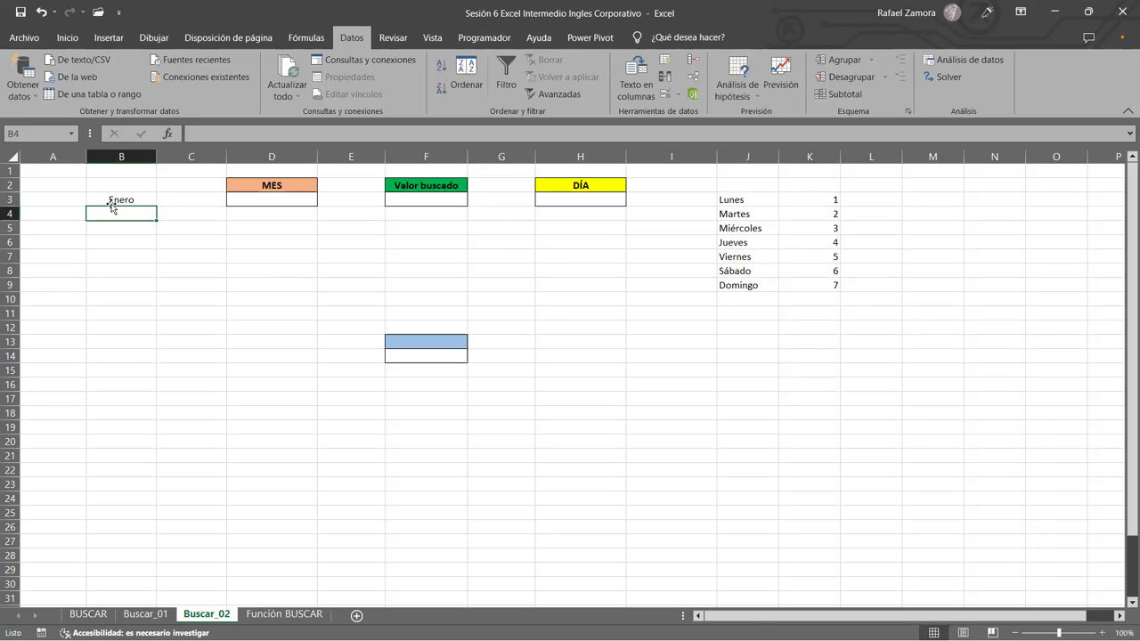
click(120, 201)
drag(157, 206, 131, 425)
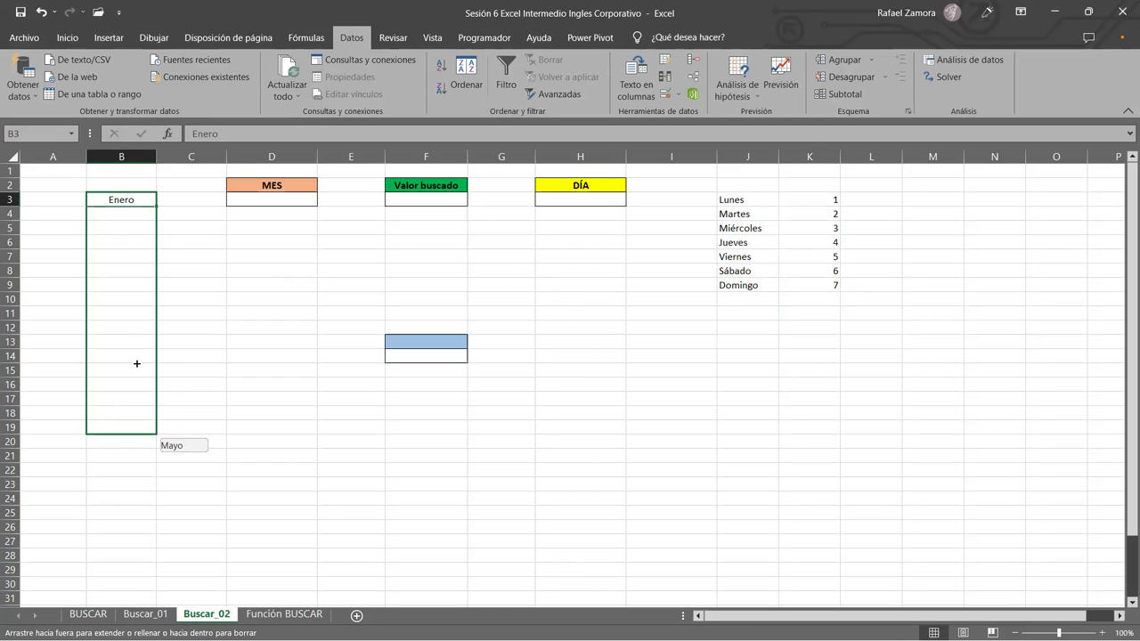
drag(136, 375, 136, 361)
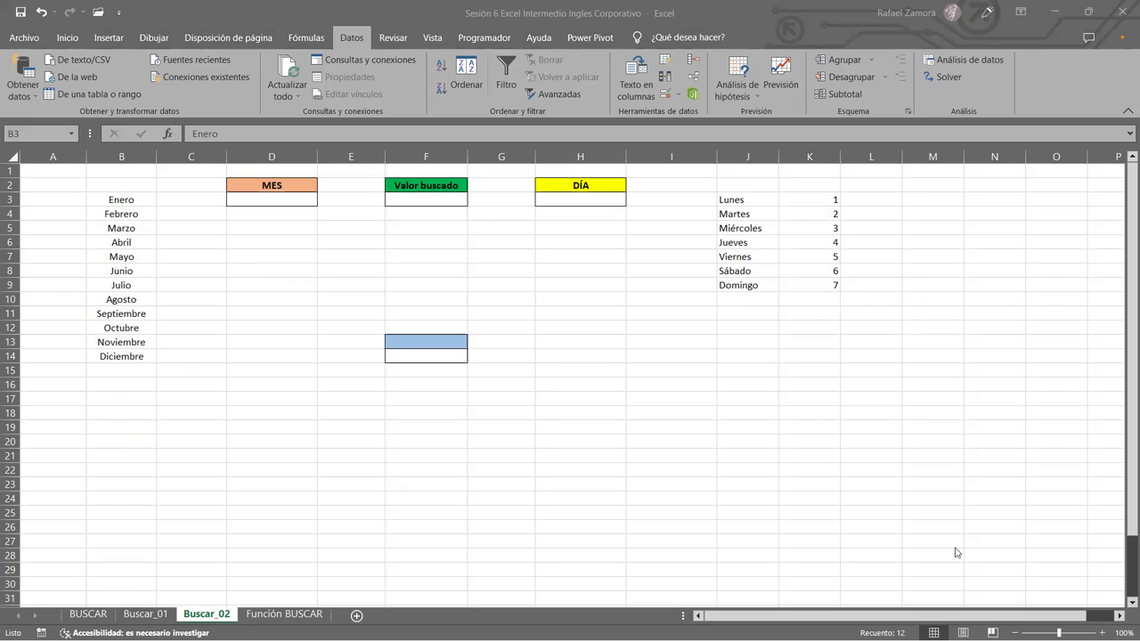
click(595, 288)
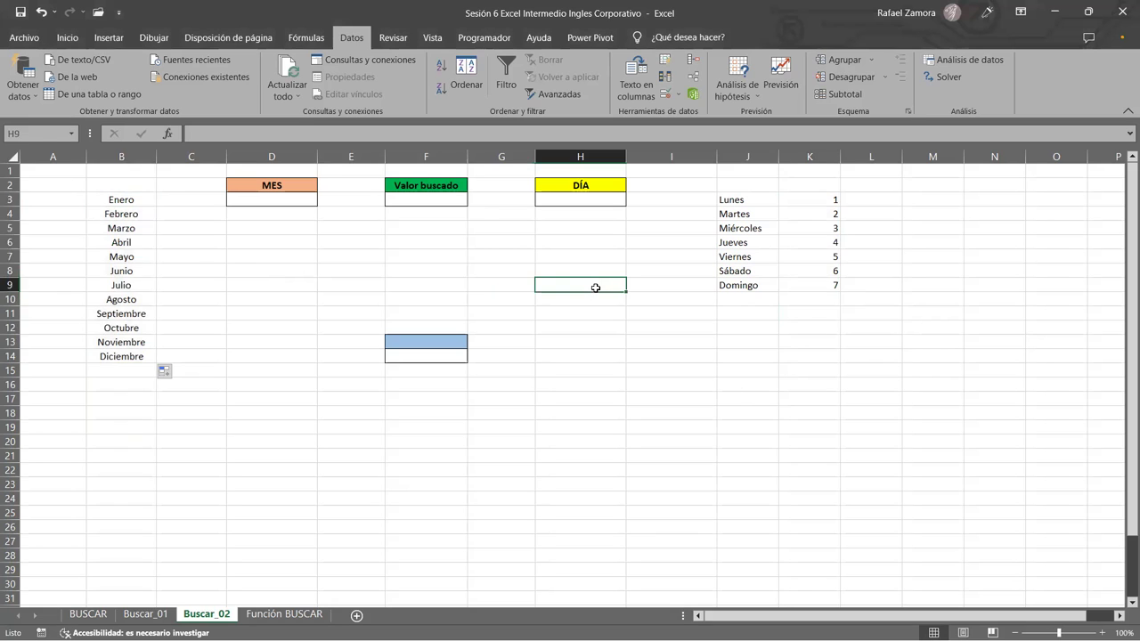
click(134, 200)
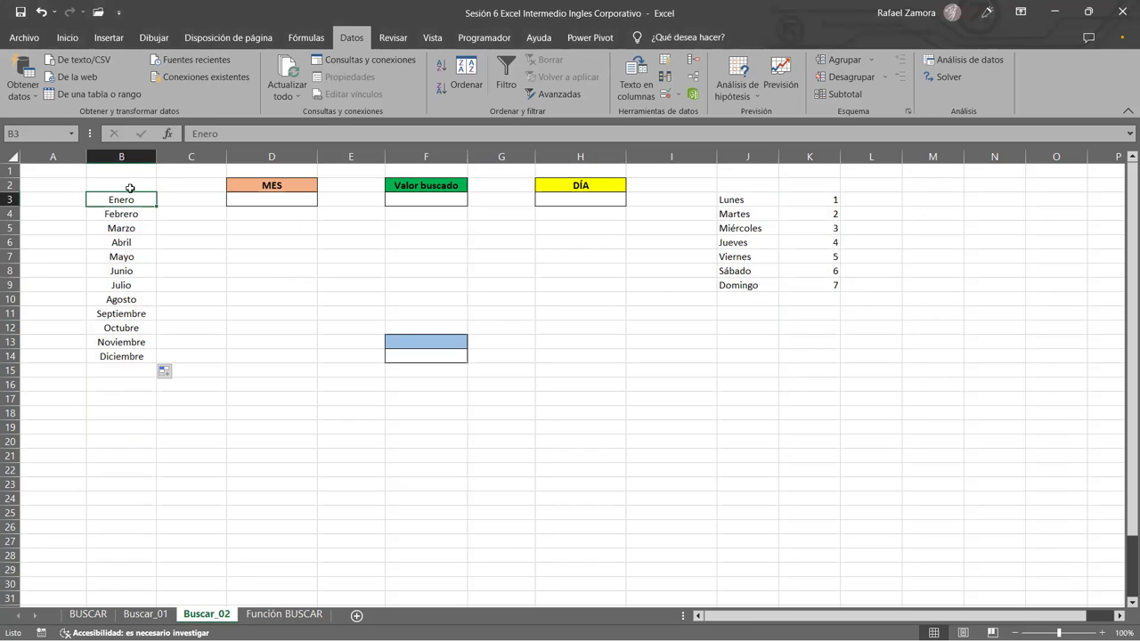
drag(127, 200, 134, 358)
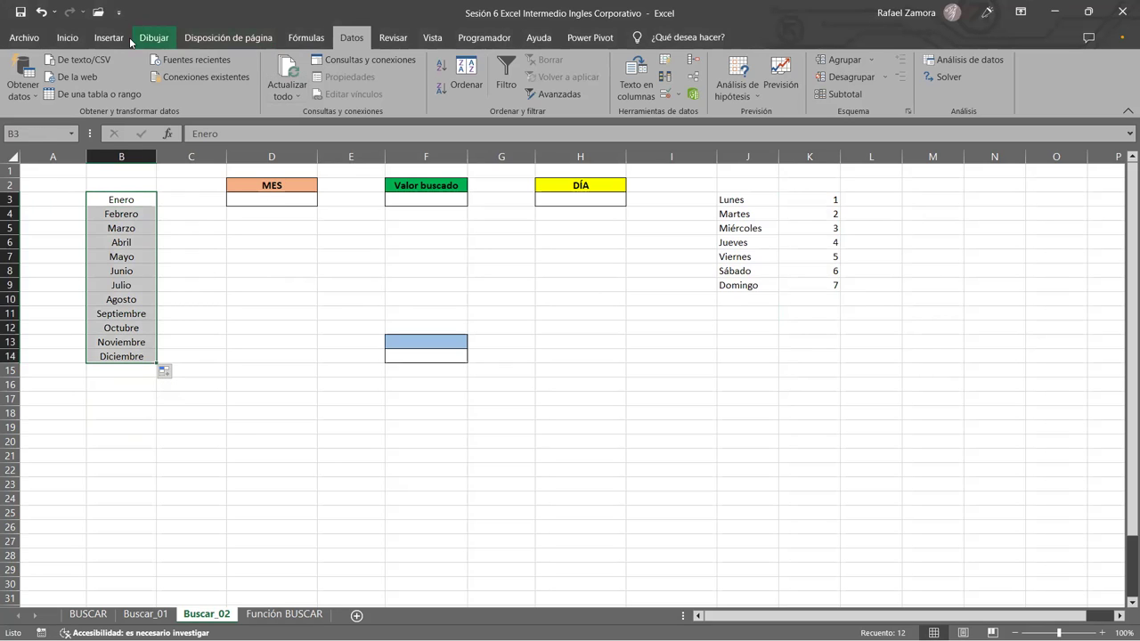
Left-align the month names in B3:B14 and enter a centred 1 in C3 beside Enero.
click(83, 42)
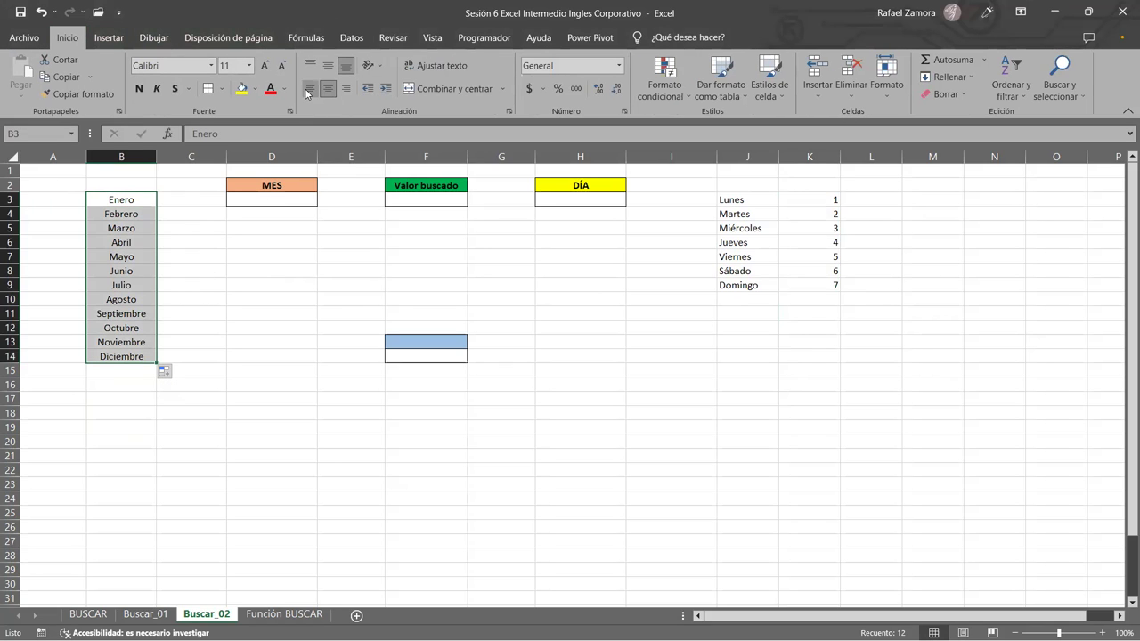
click(310, 90)
click(196, 205)
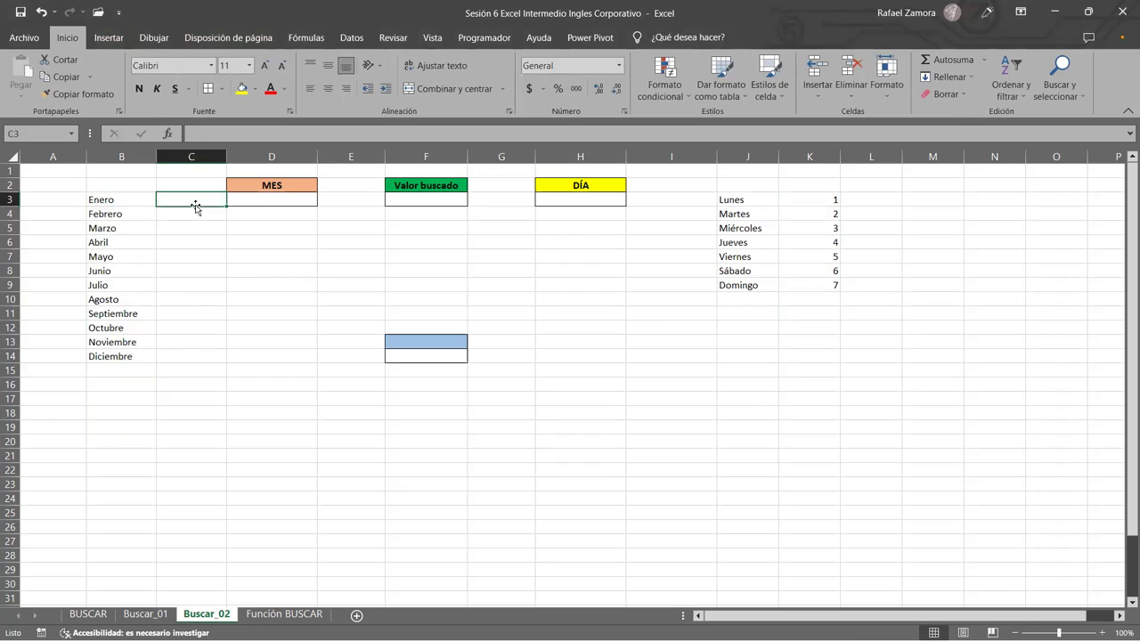
text(1)
key(Return)
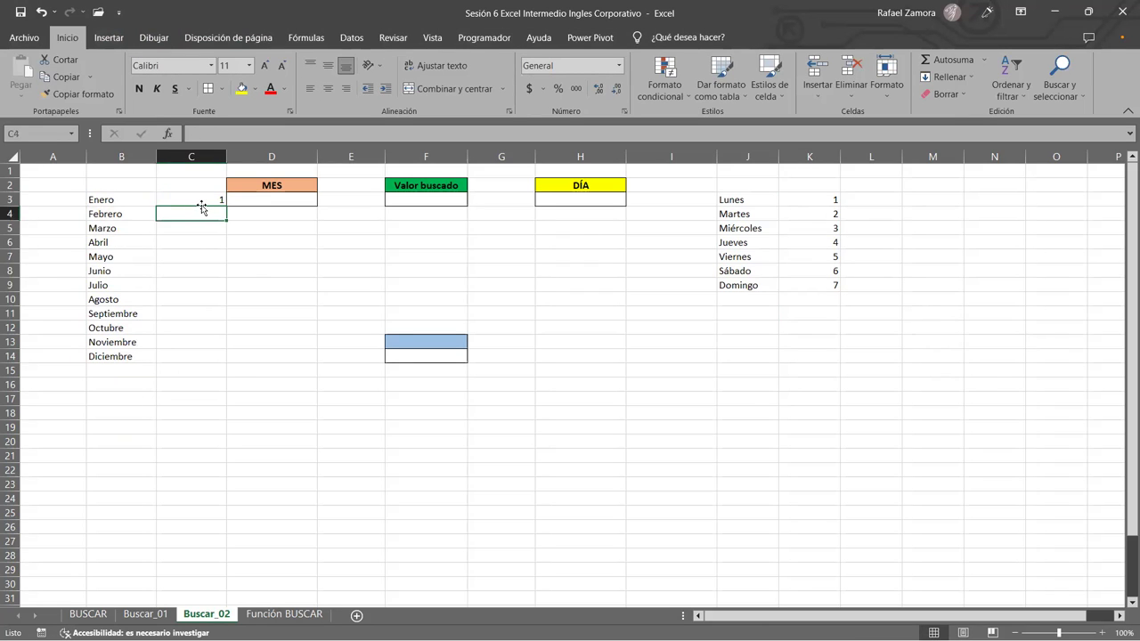
click(211, 196)
click(327, 90)
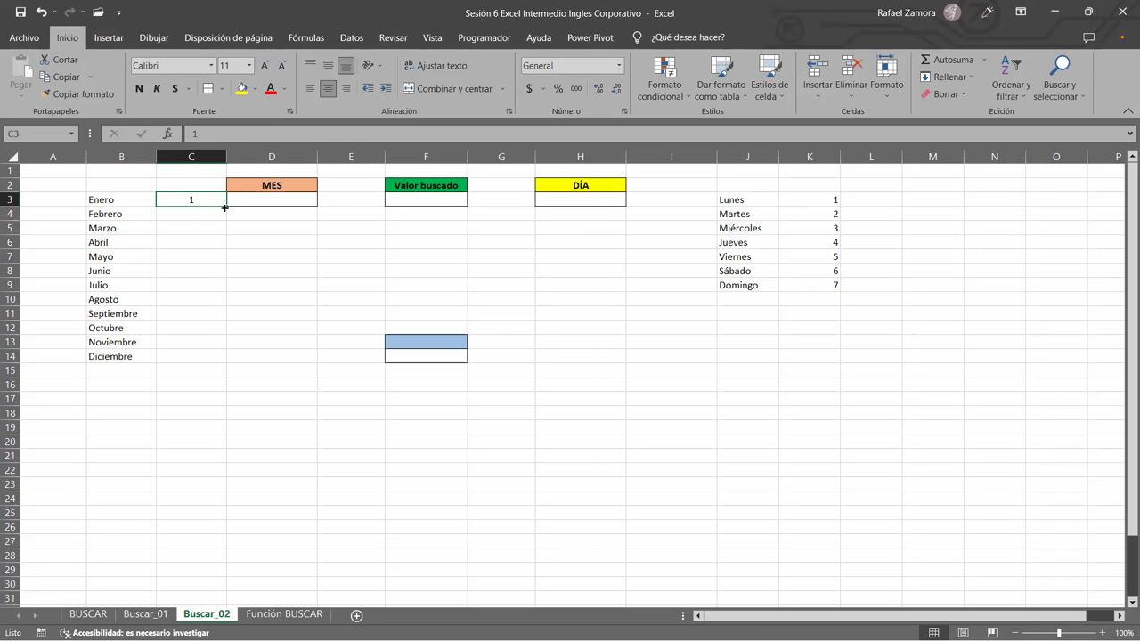
Fill C3:C14 with the series 1 to 12 beside the month names.
drag(224, 208, 220, 273)
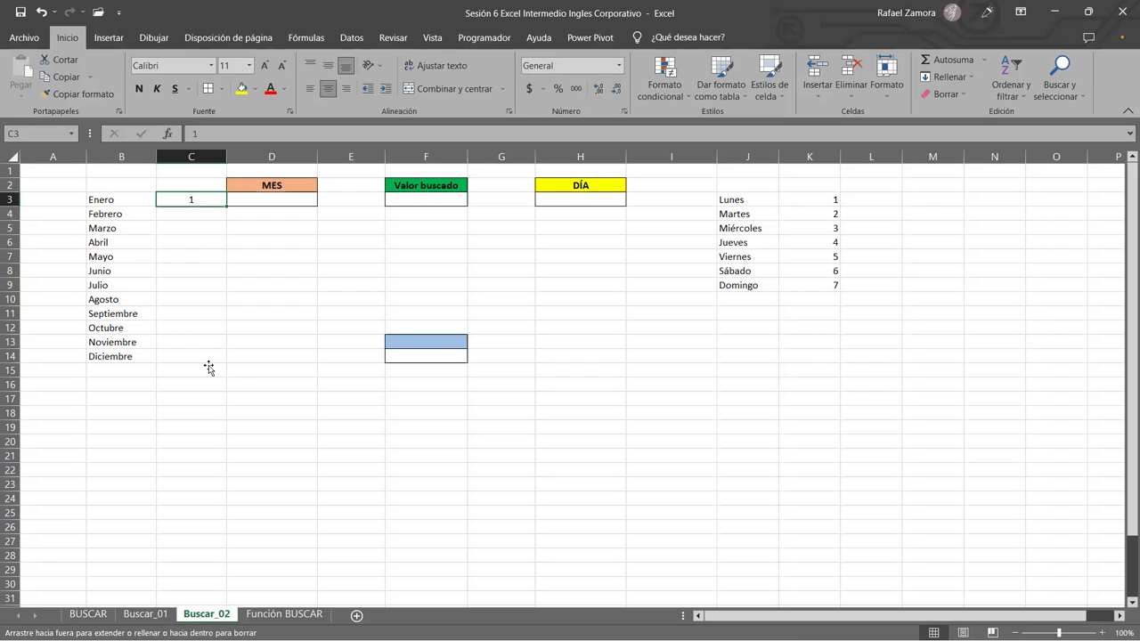
drag(209, 366, 209, 368)
click(237, 372)
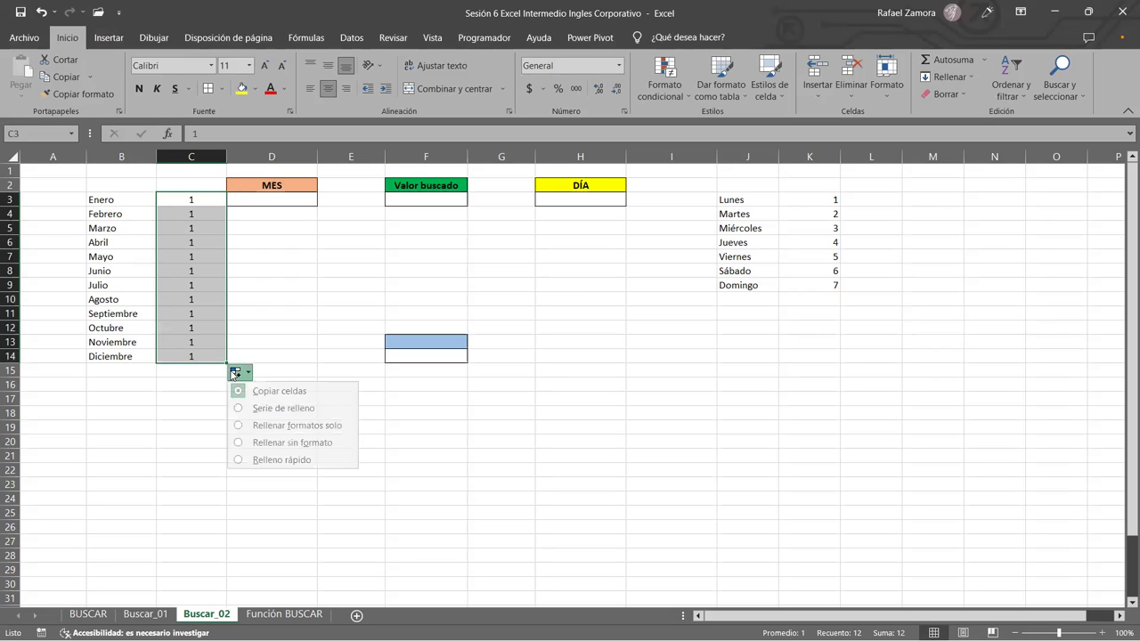
click(265, 407)
click(265, 408)
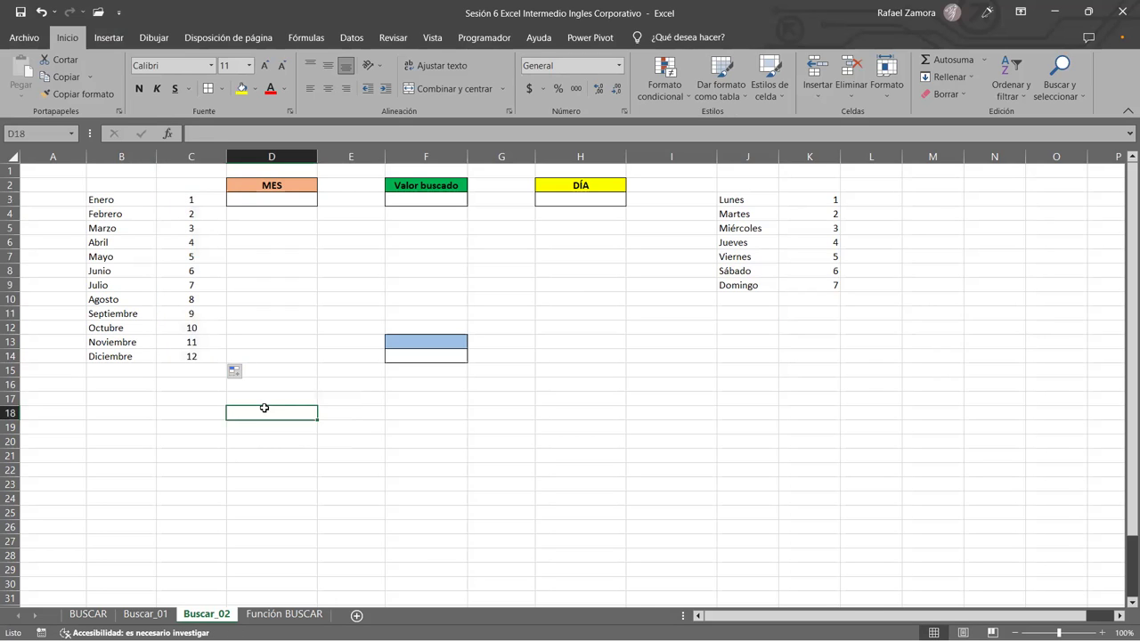
Insert a blank column at column D, before MES.
click(297, 158)
key(ctrl+plus)
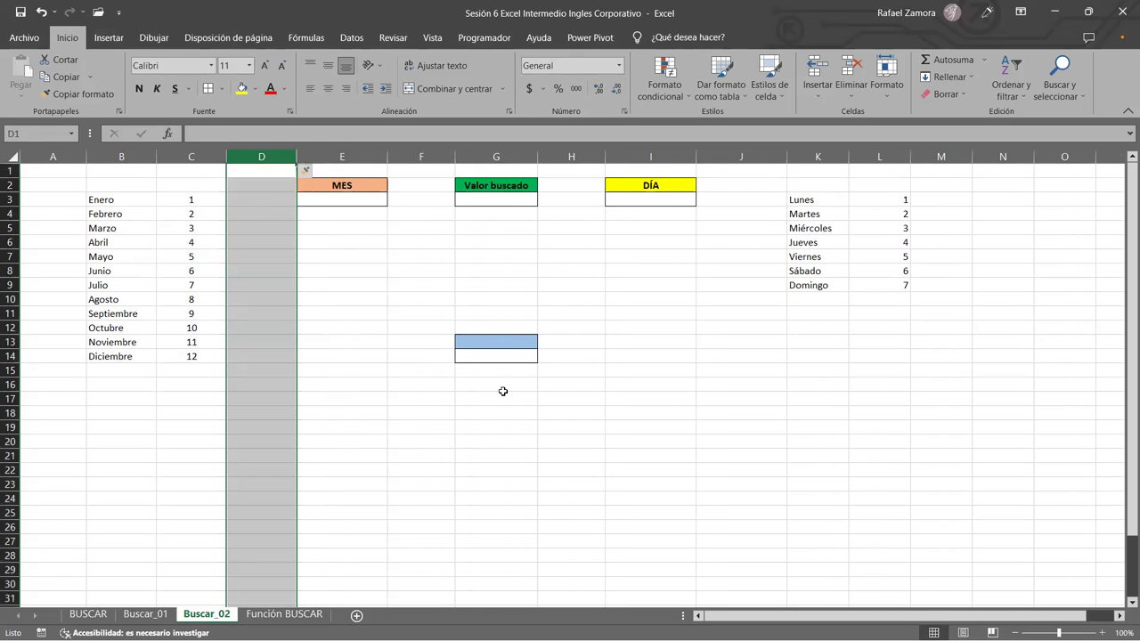
click(503, 392)
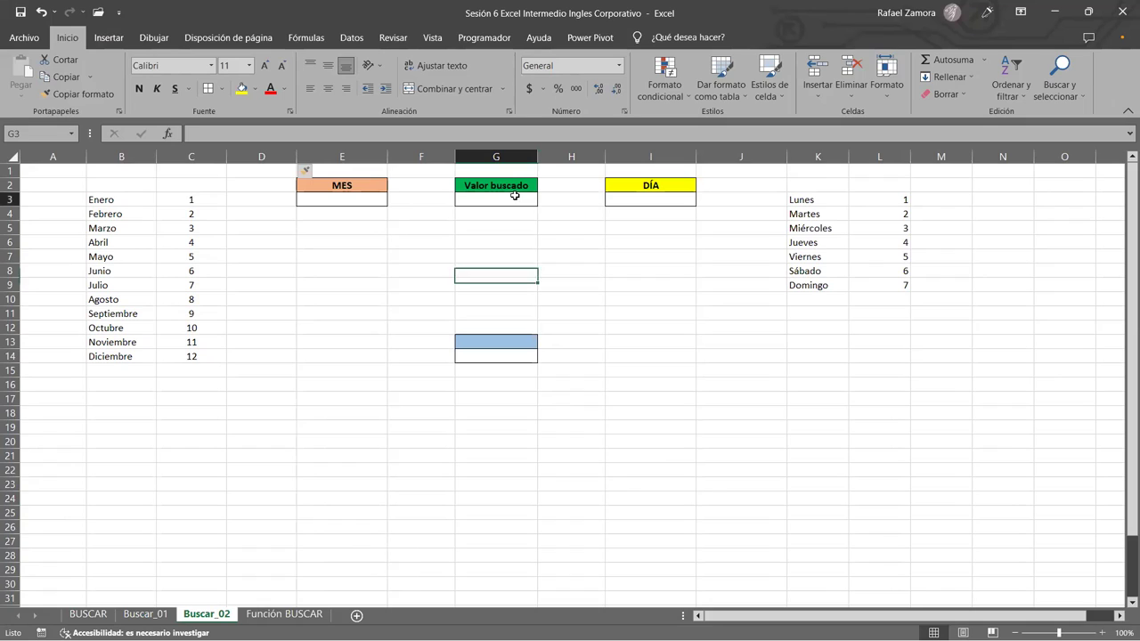
Enter 1 as the Valor buscado in G3.
click(515, 195)
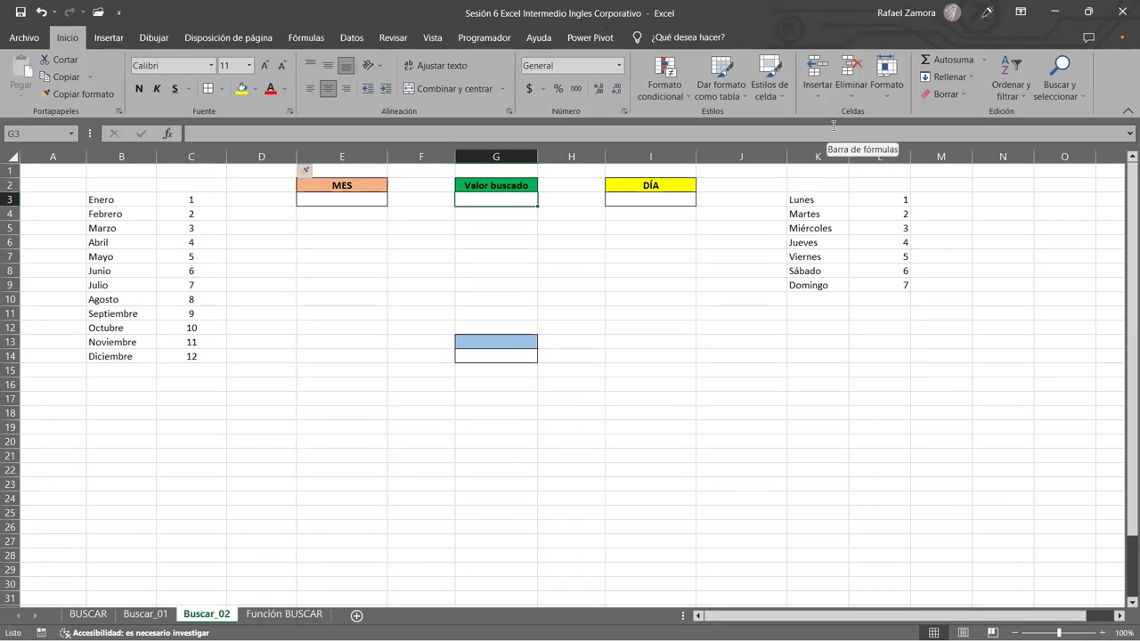
text(1)
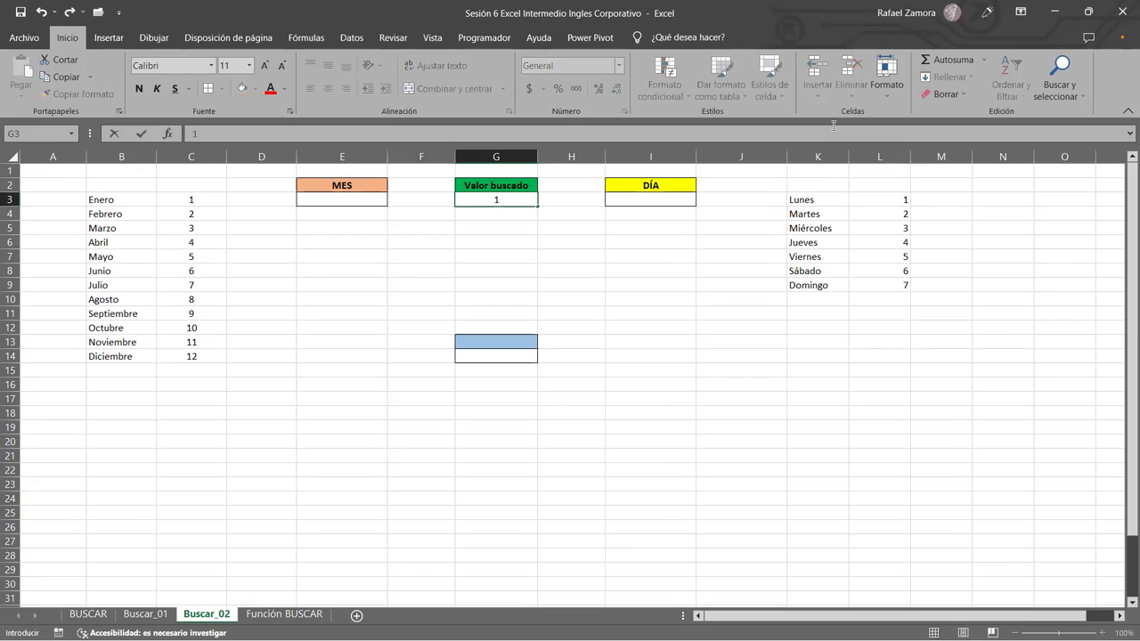
key(Return)
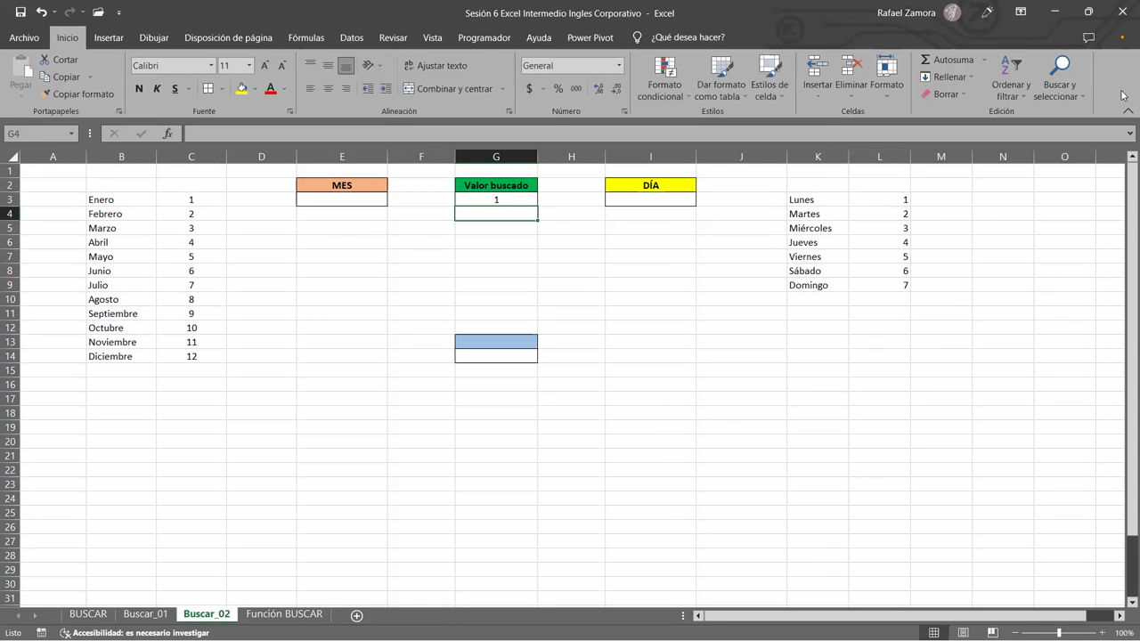
click(686, 202)
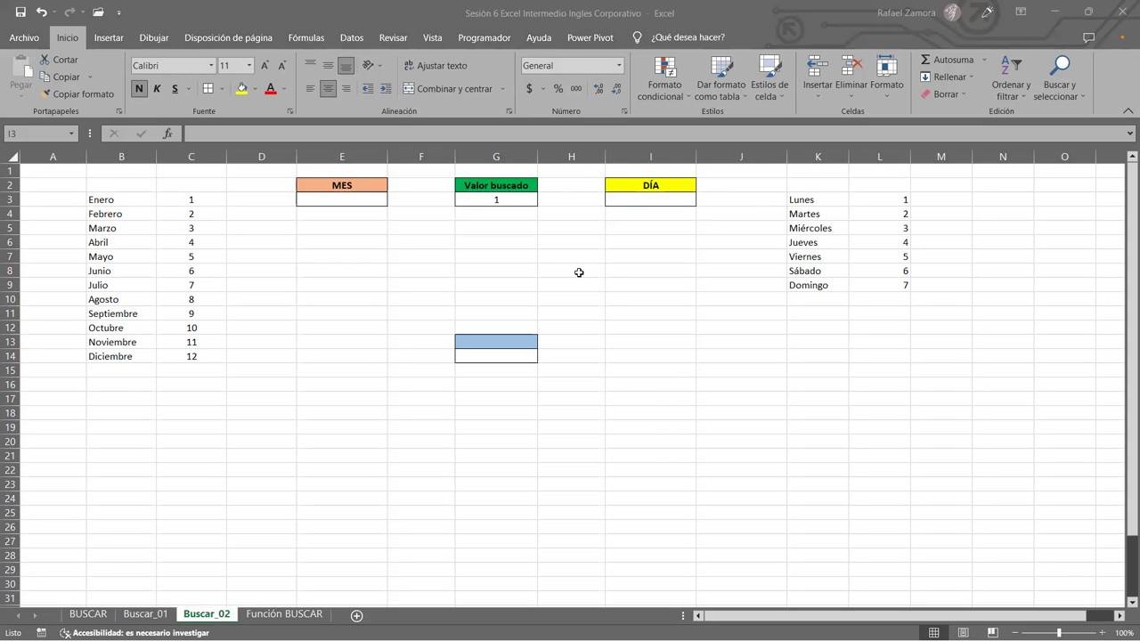
In I3, begin =BUSCAR(G3, with G3 as the lookup value, clearing stray characters.
text(=b)
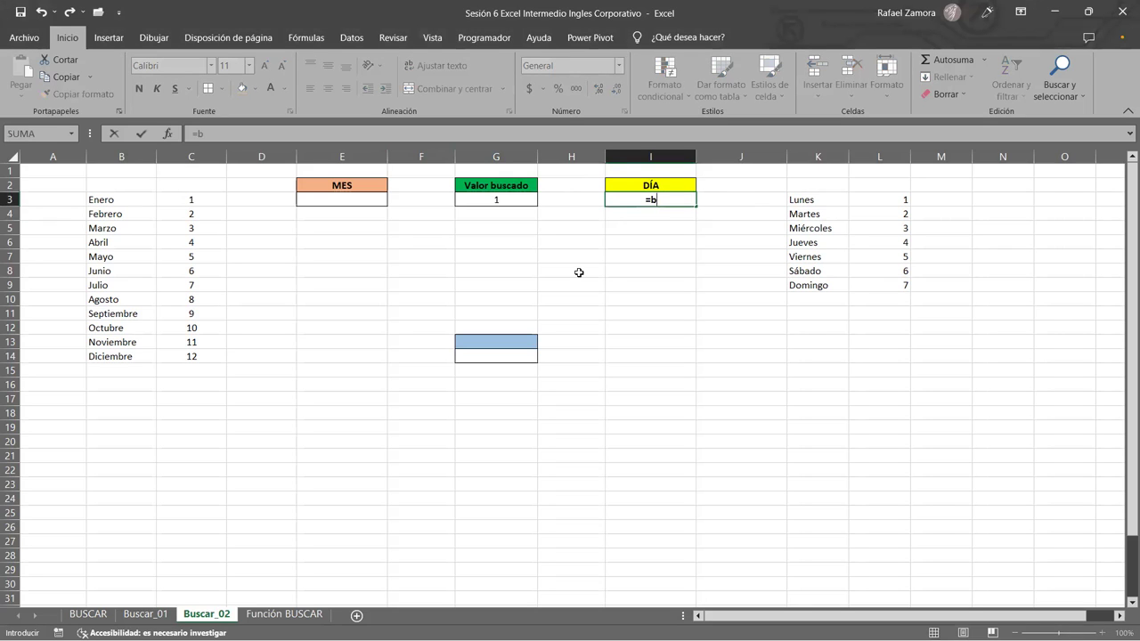
text(uscar)
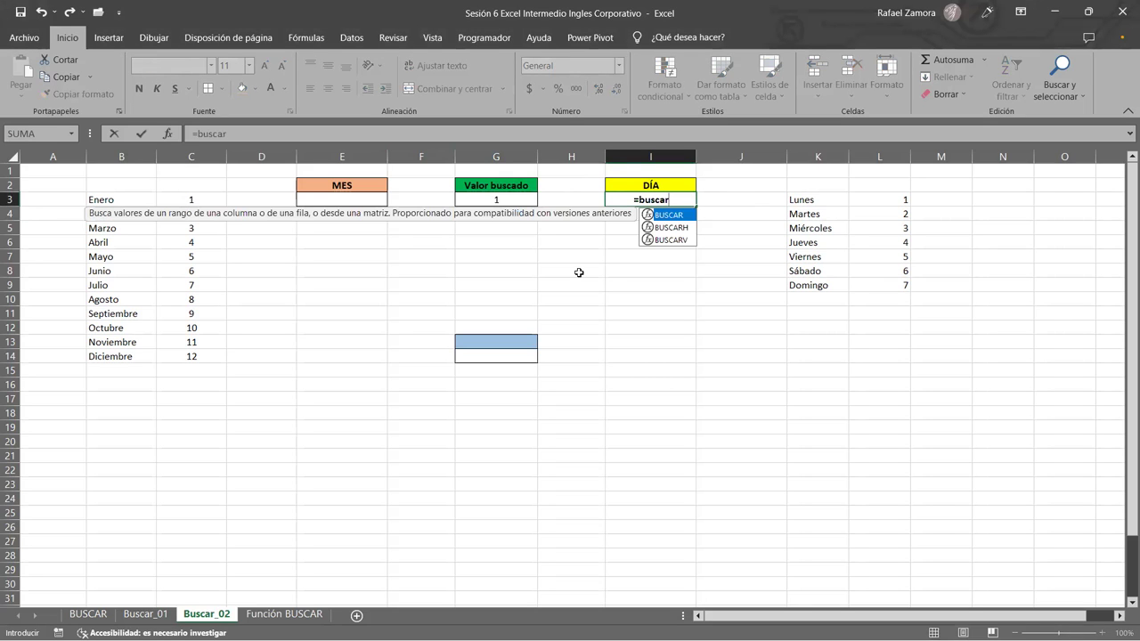
key(Tab)
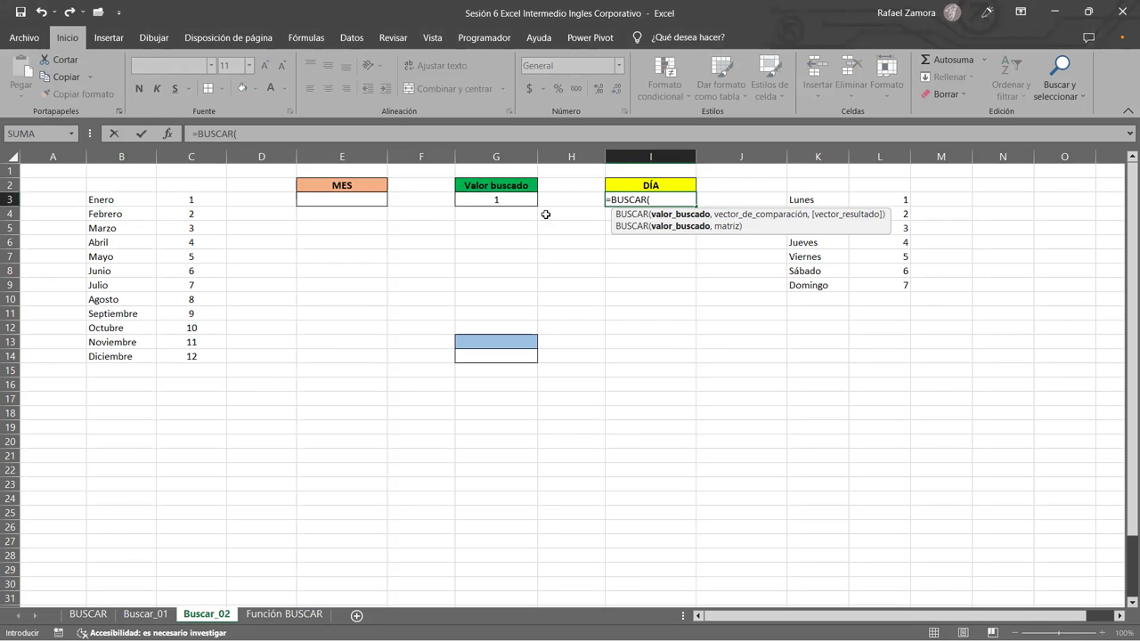
click(502, 200)
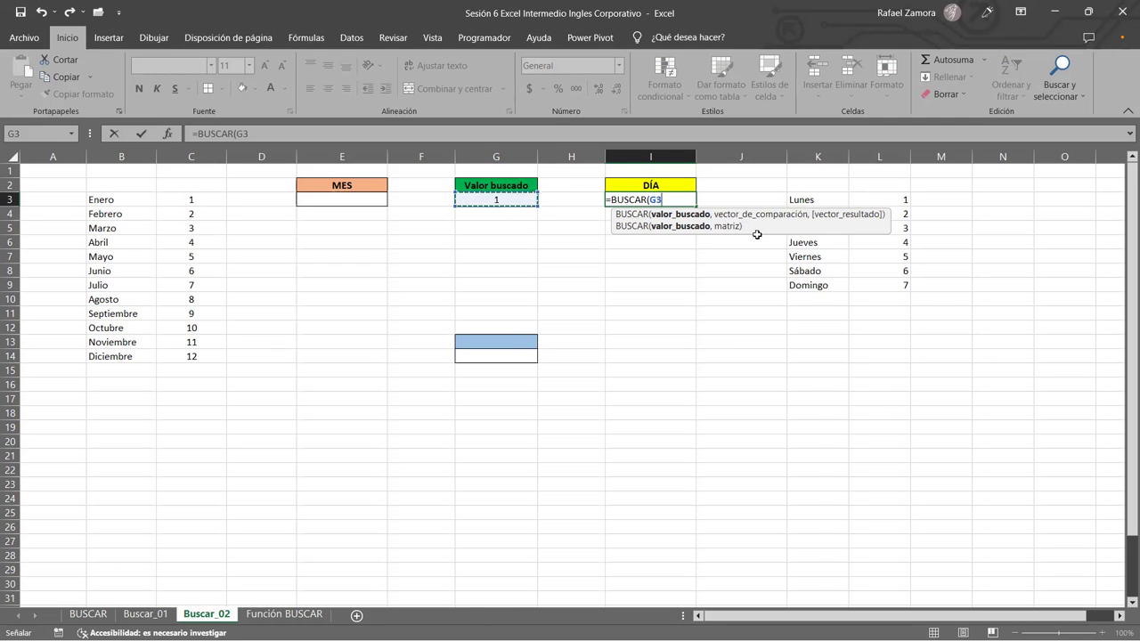
text(,)
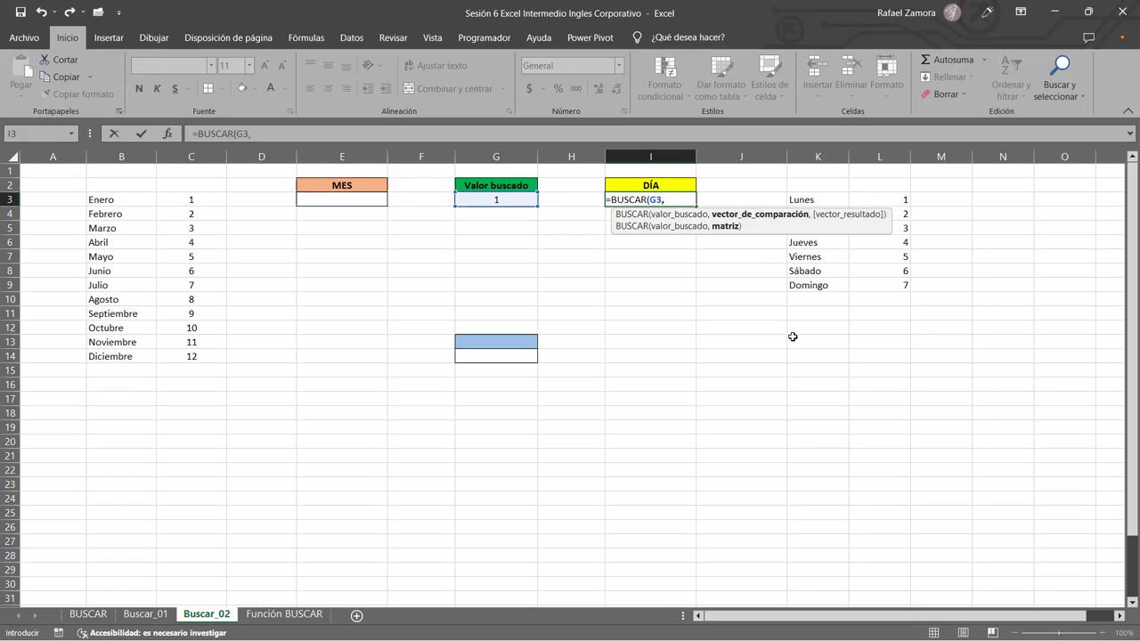
text(Ñ)
key(BackSpace)
key(BackSpace)
key(BackSpace)
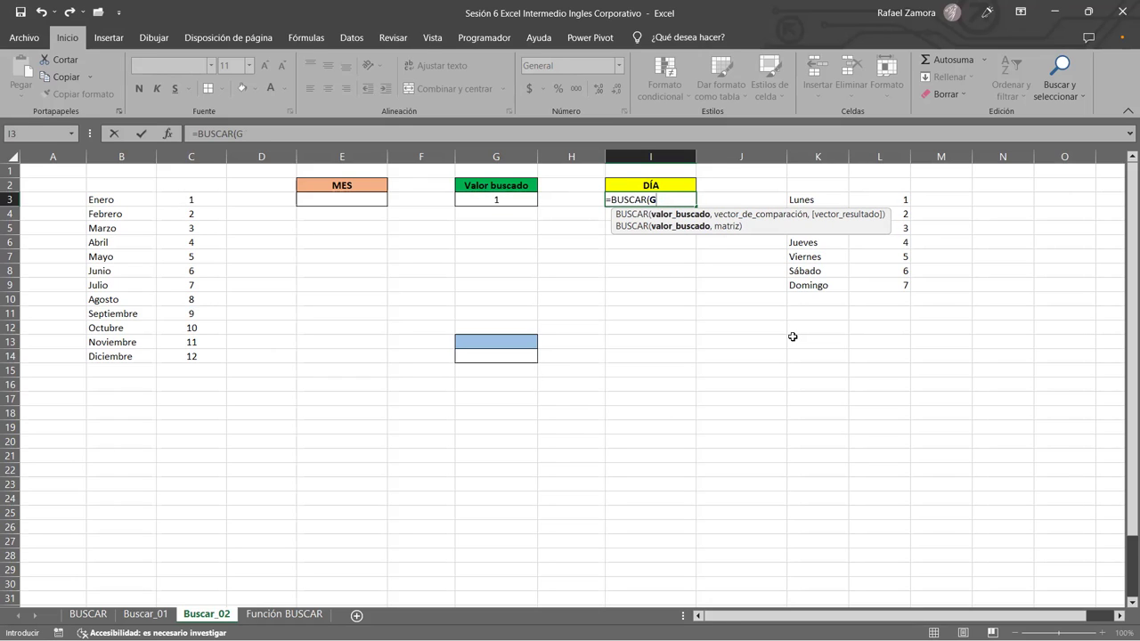
key(BackSpace)
text(Ñ)
key(BackSpace)
click(497, 198)
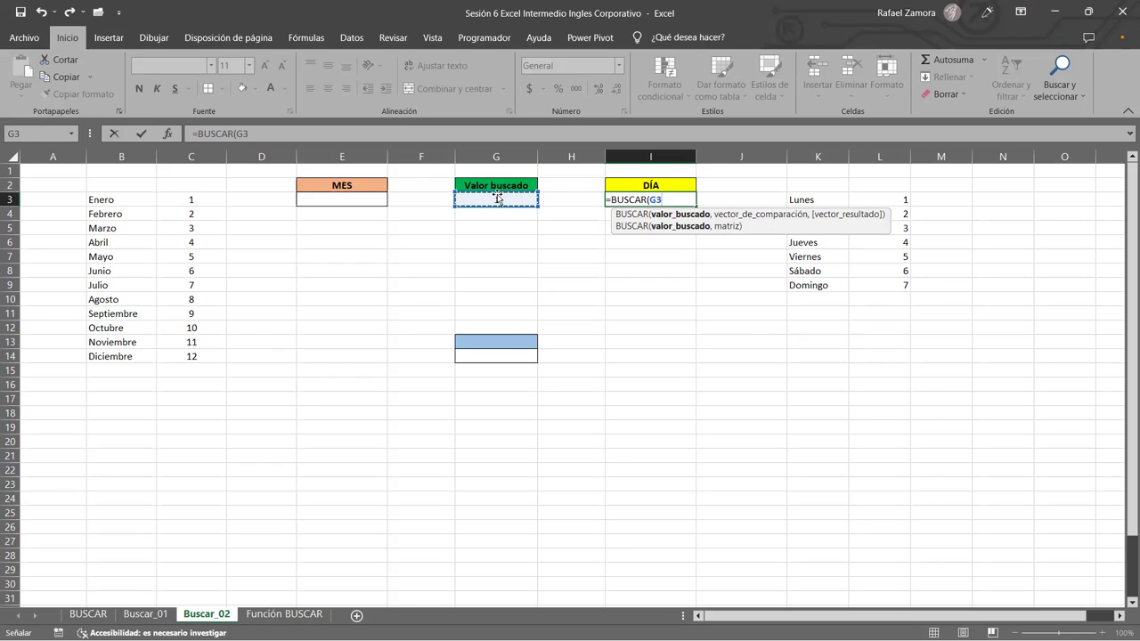
text(¨,)
key(BackSpace)
key(BackSpace)
text(,{1)
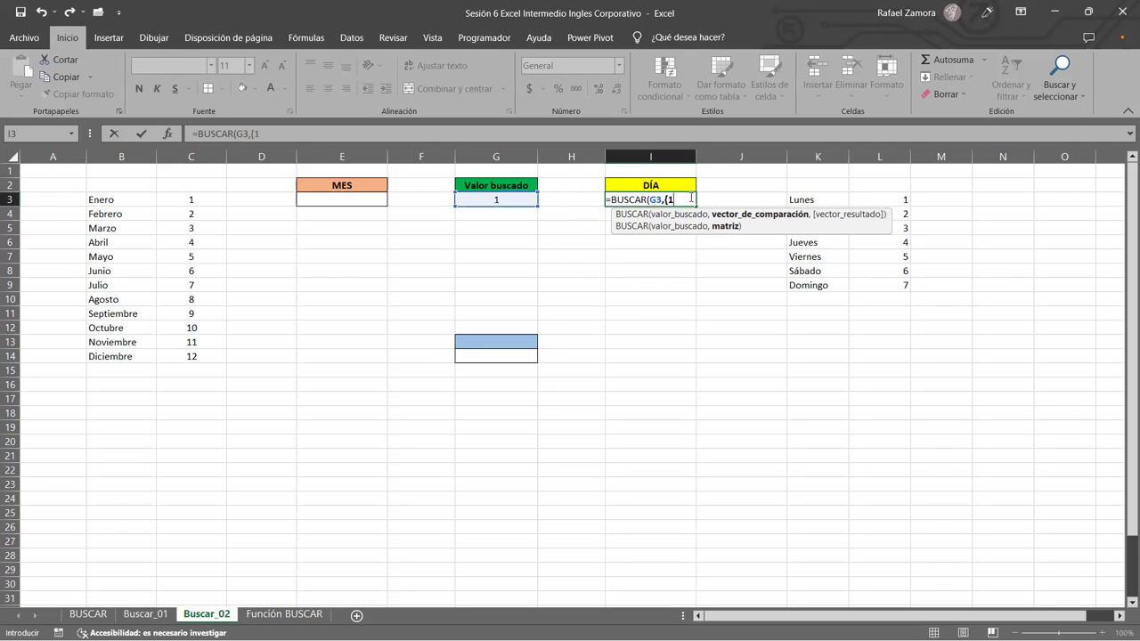
Complete I3 as =BUSCAR(G3,{1,…,7;"Lunes",…,"Domingo"}) so DÍA returns Lunes.
text(3,4,5,6,7)
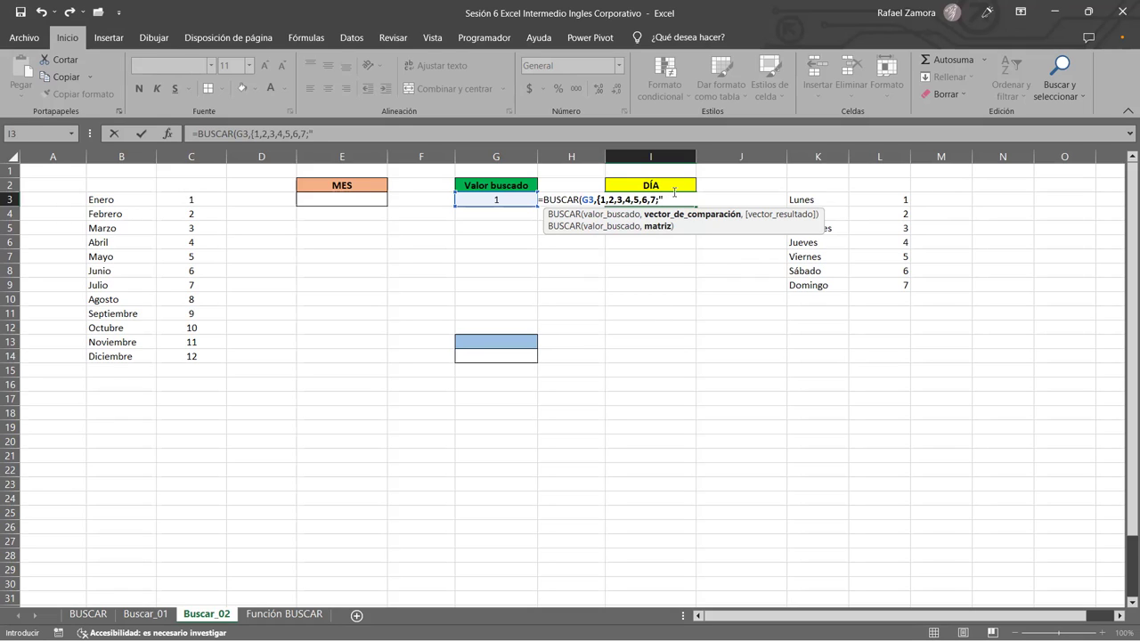
text(Lunes)
text(")
text(,"Martes")
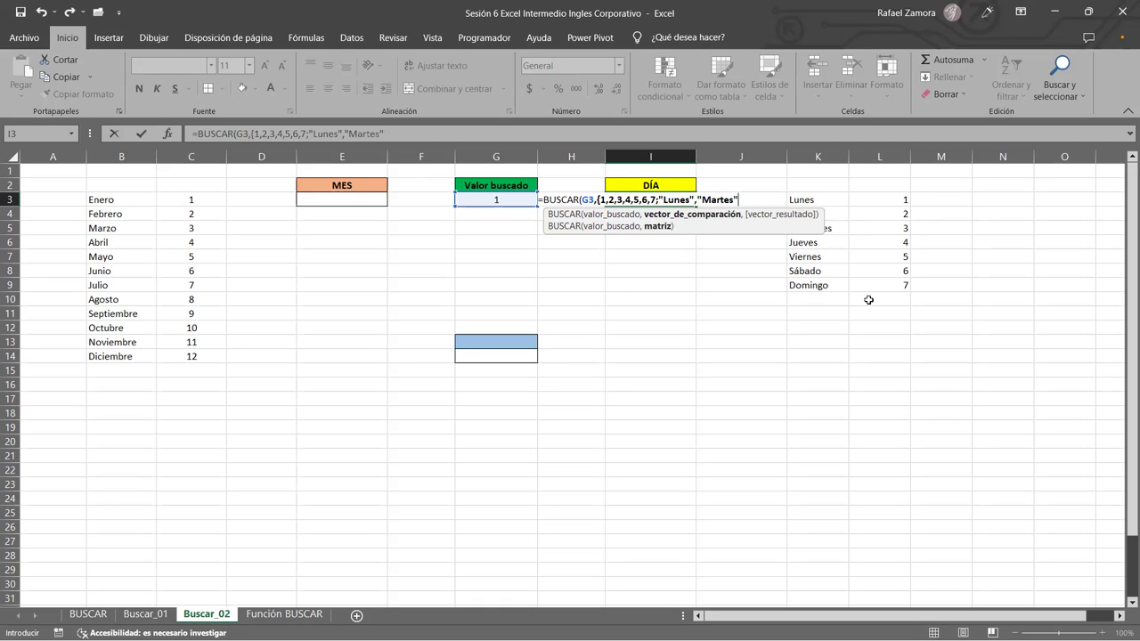
text(,)
text("Miercoles")
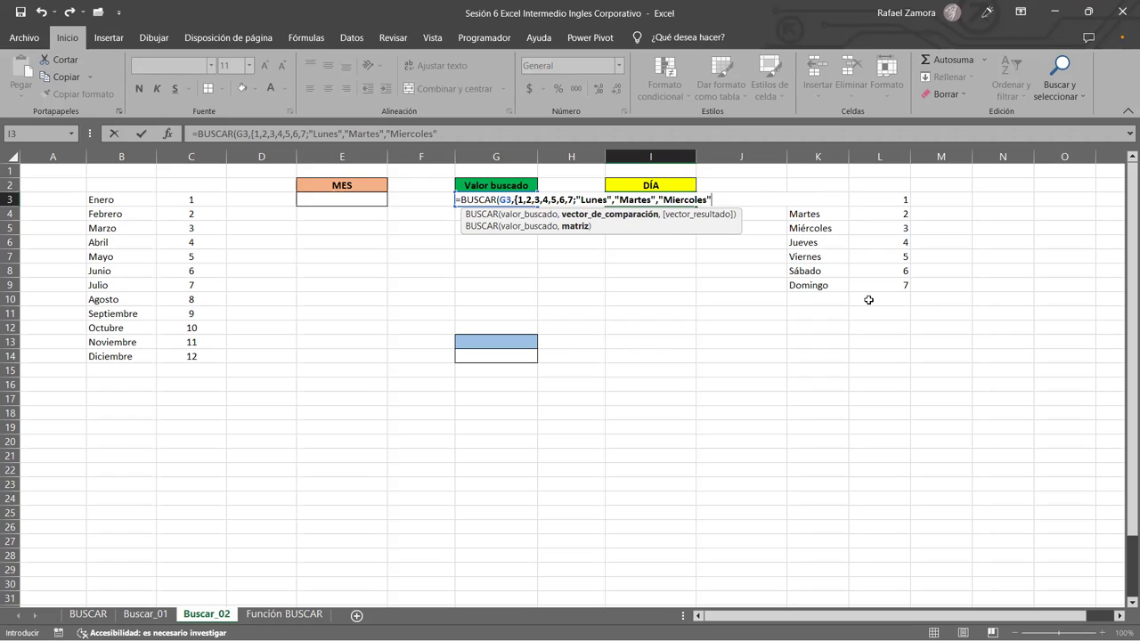
text(,)
text(")
text(Juieve)
key(BackSpace)
key(BackSpace)
key(BackSpace)
key(BackSpace)
text(eves")
text(,)
text(Viernes",")
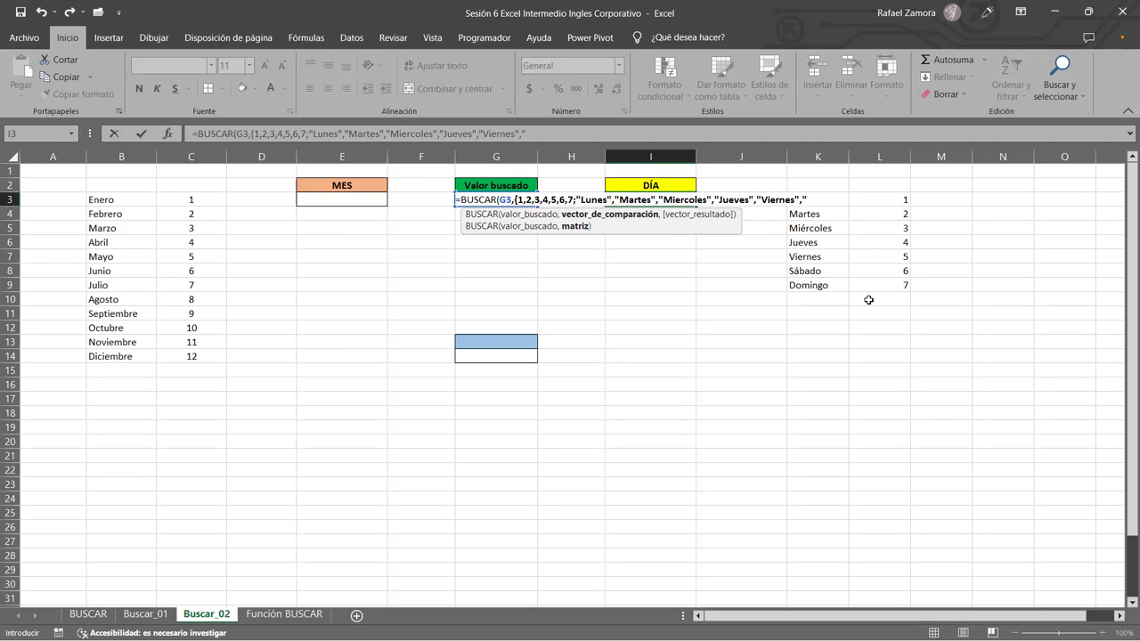
text(S[ába)
key(BackSpace)
key(BackSpace)
key(BackSpace)
key(BackSpace)
text(ábado)
text(")
text(,)
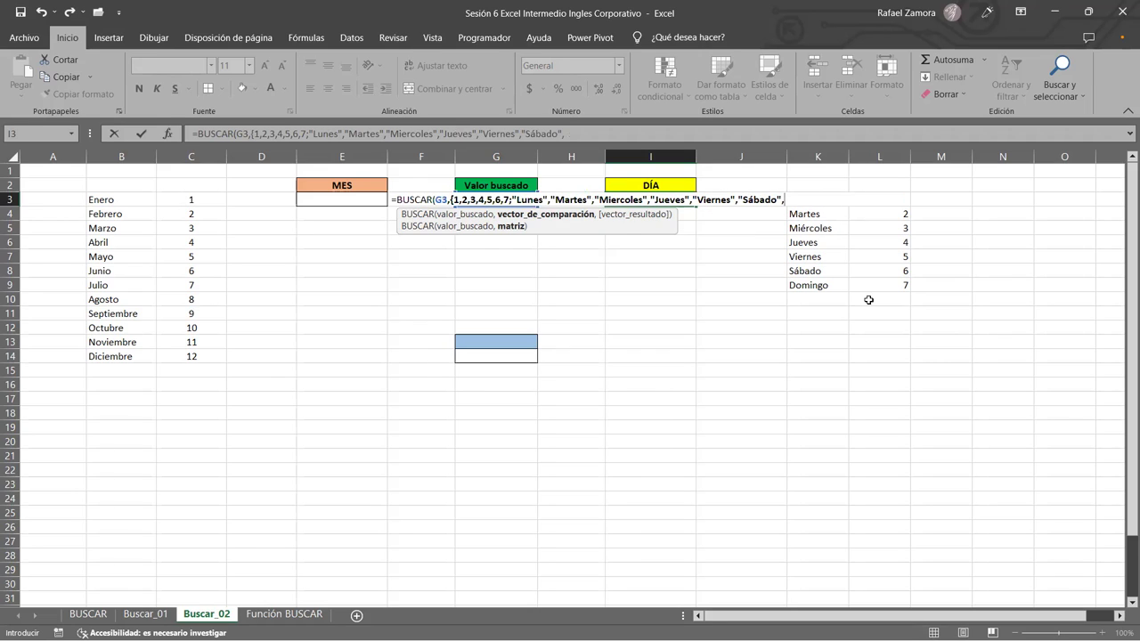
text("Domingo")
text(+)
key(BackSpace)
text(])
key(BackSpace)
text(})
text())
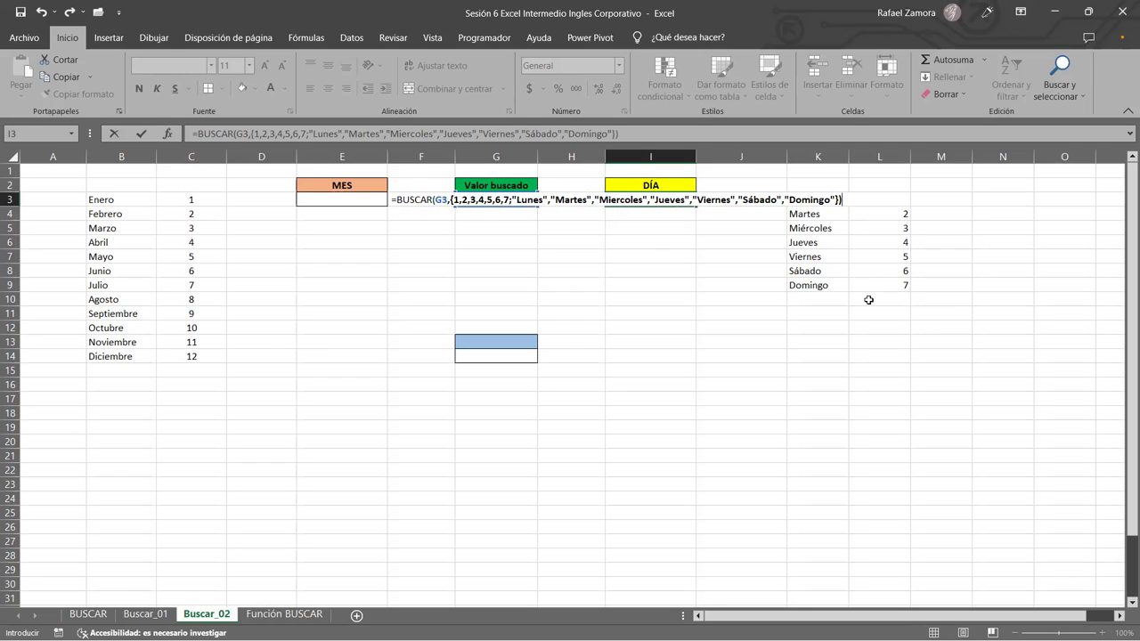
key(Return)
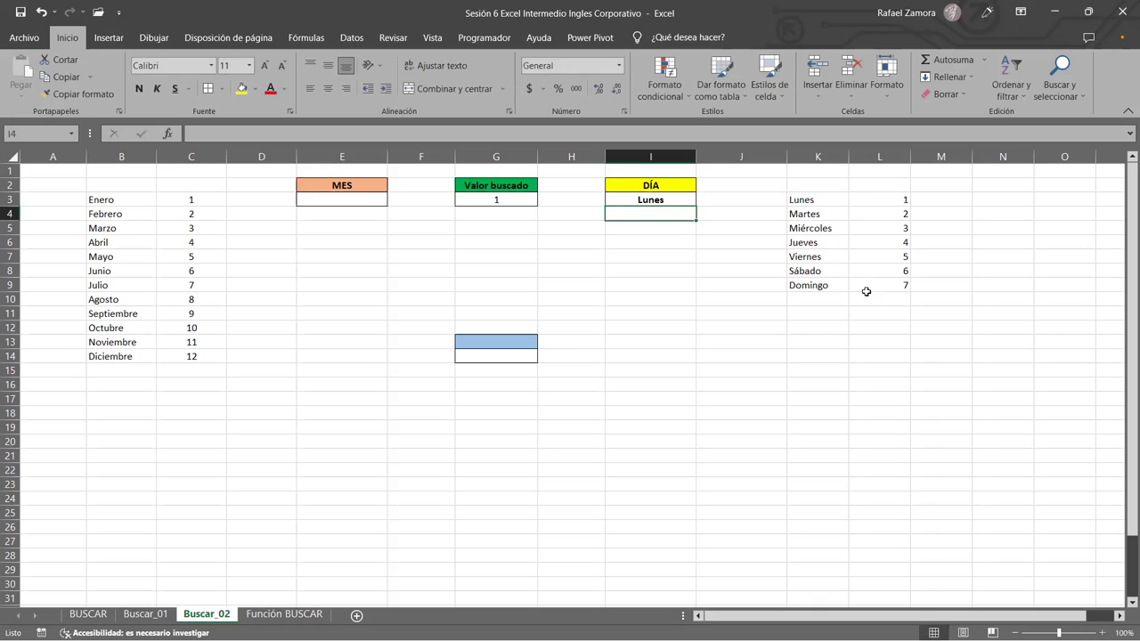
Enter 2, 3, 4, 5, 6 and 7 in G3 in turn, ending with DÍA showing Domingo.
click(500, 202)
text(1)
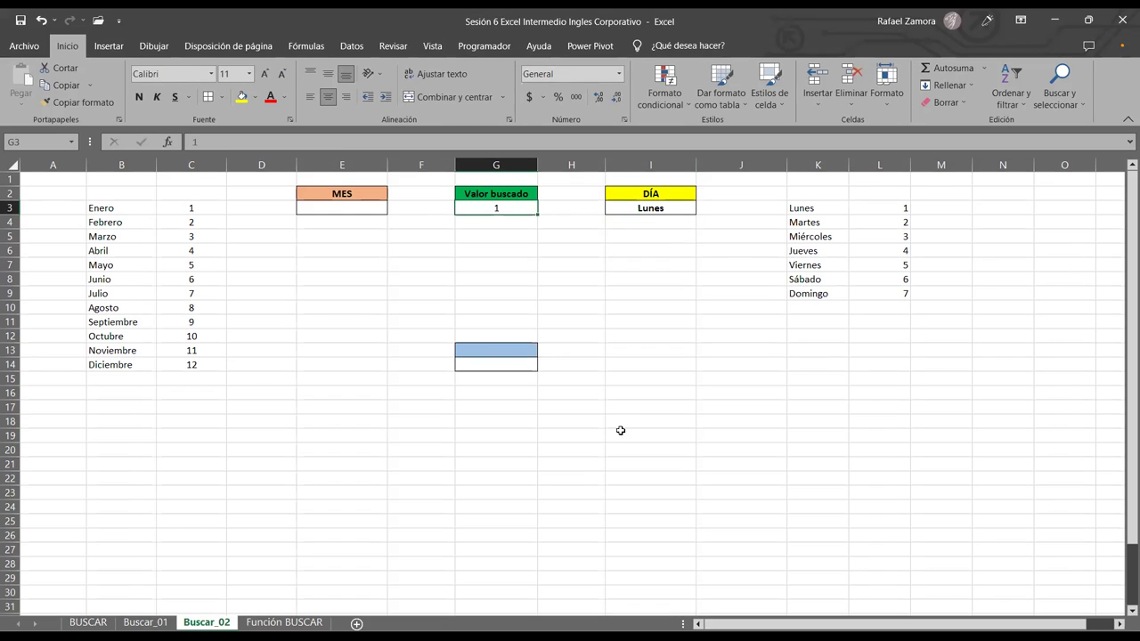
text(2)
key(Return)
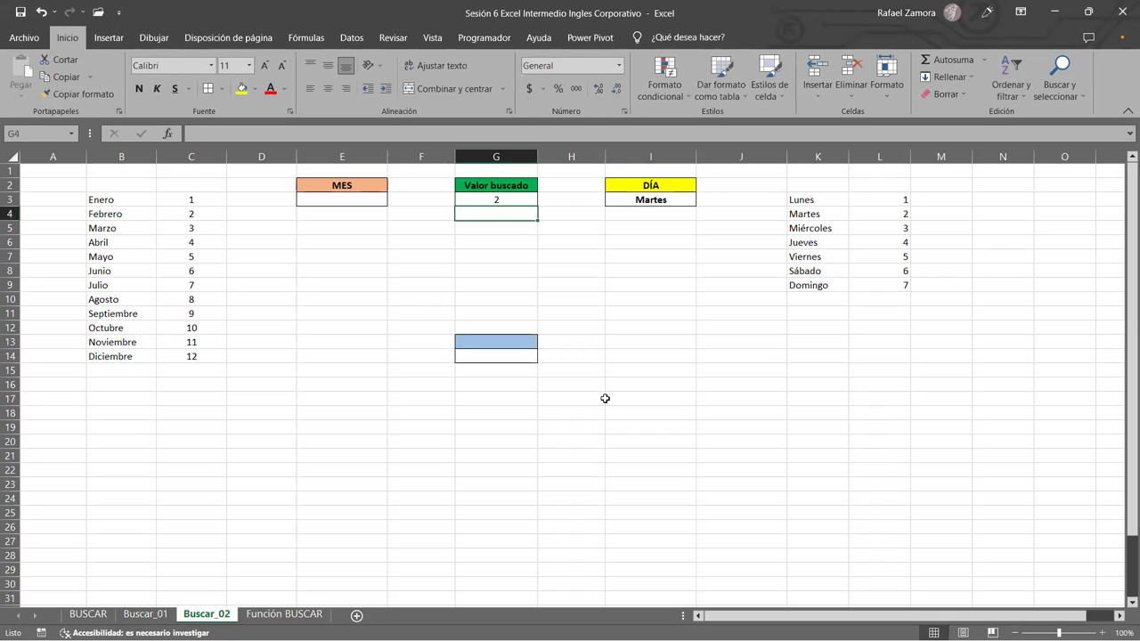
key(Up)
text(3)
key(ctrl+Return)
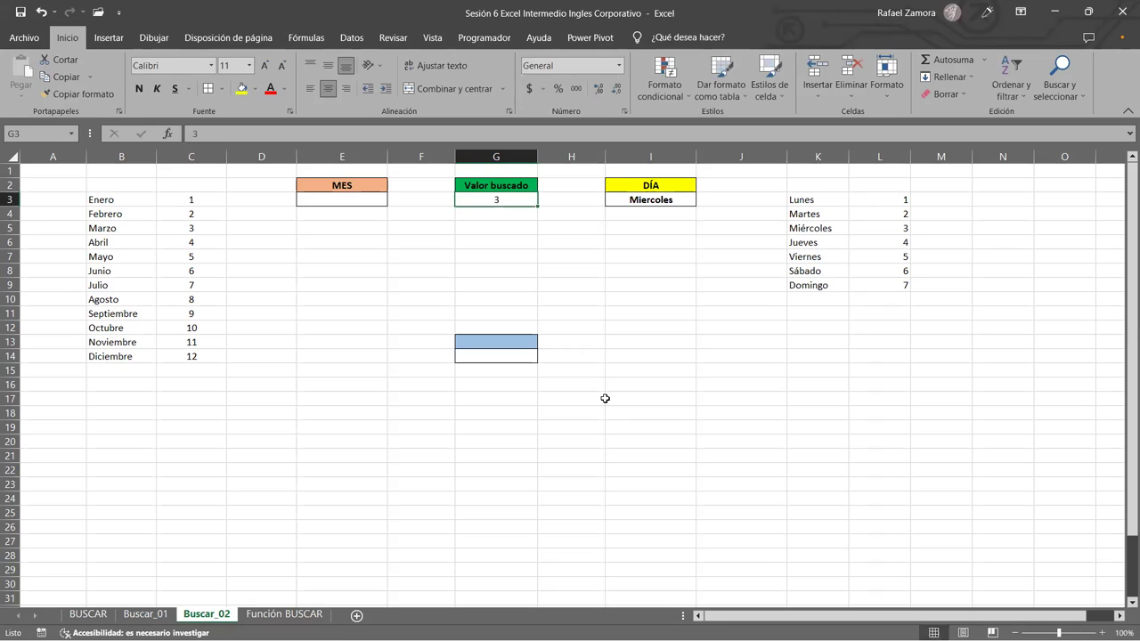
text(4)
key(ctrl+Return)
text(5)
key(ctrl+Return)
text(6)
key(ctrl+Return)
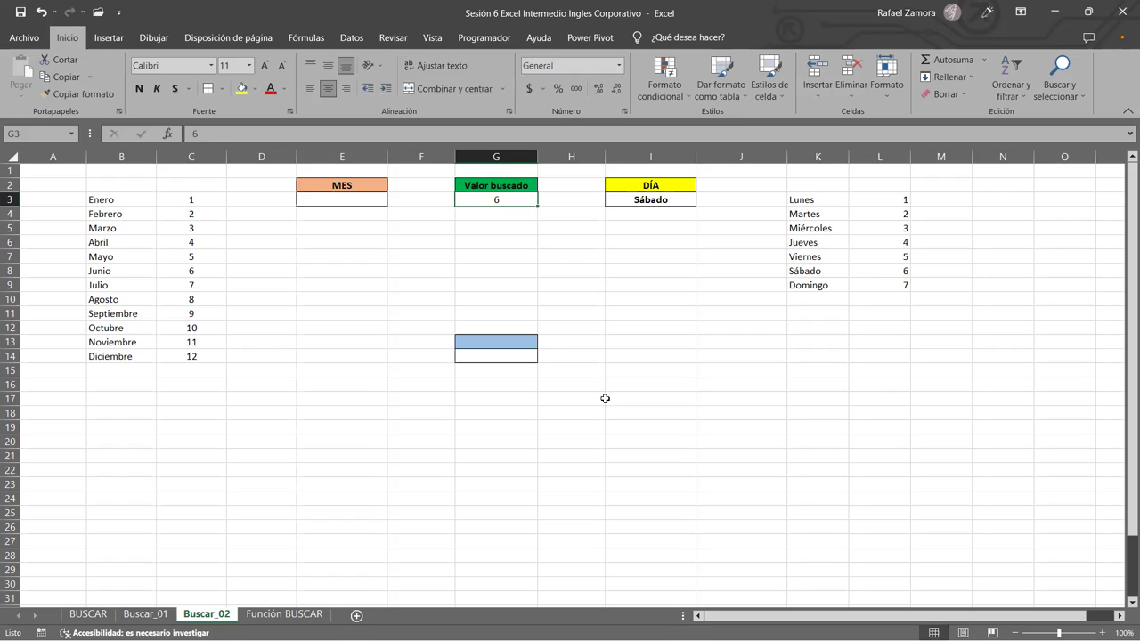
text(7)
key(ctrl+Return)
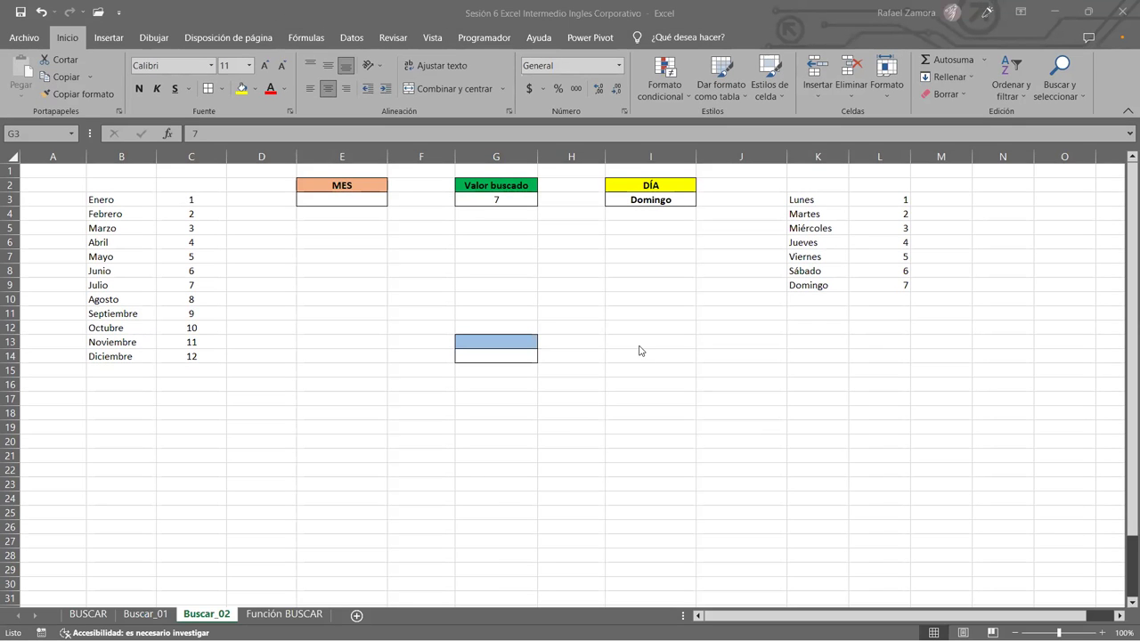
key(F2)
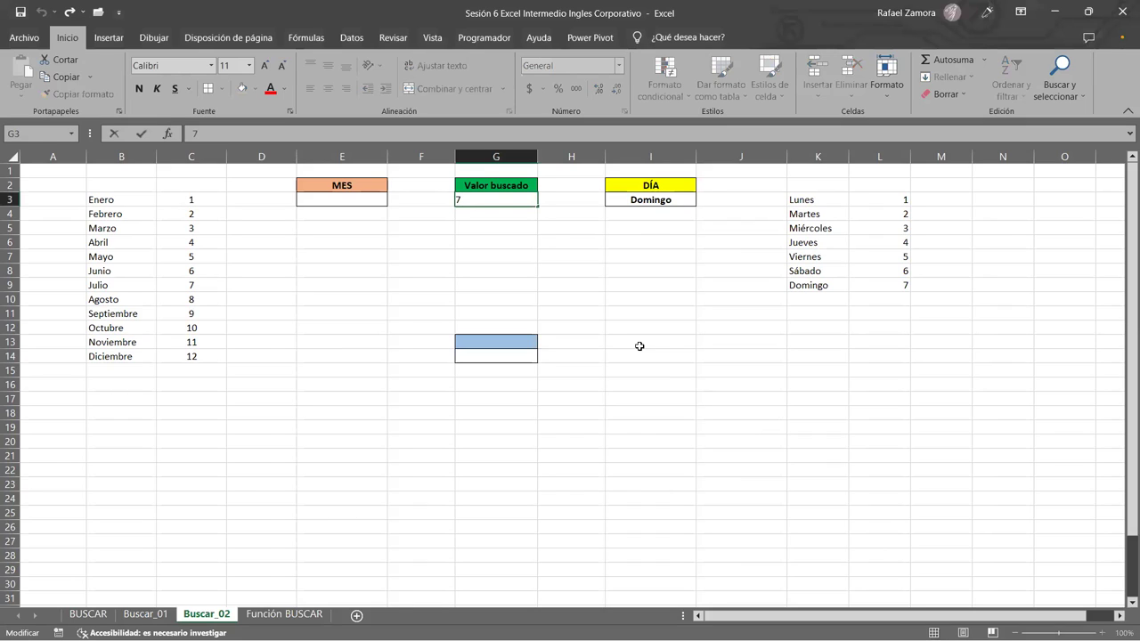
key(Escape)
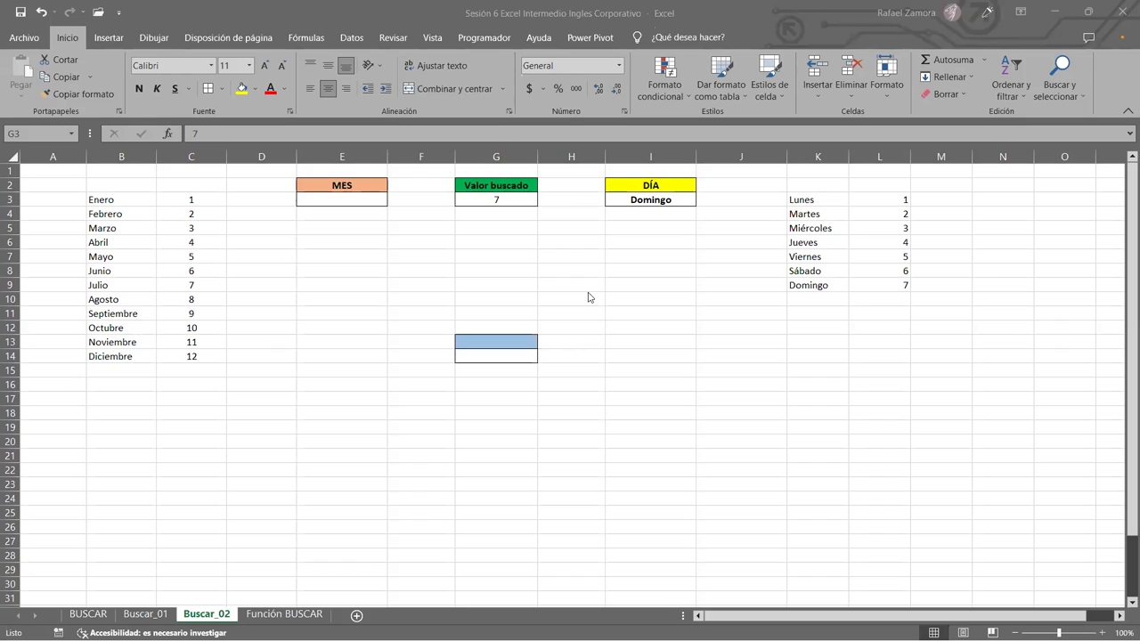
Type Enero into MES cell E3, then reselect E3 to rewrite it.
click(276, 4)
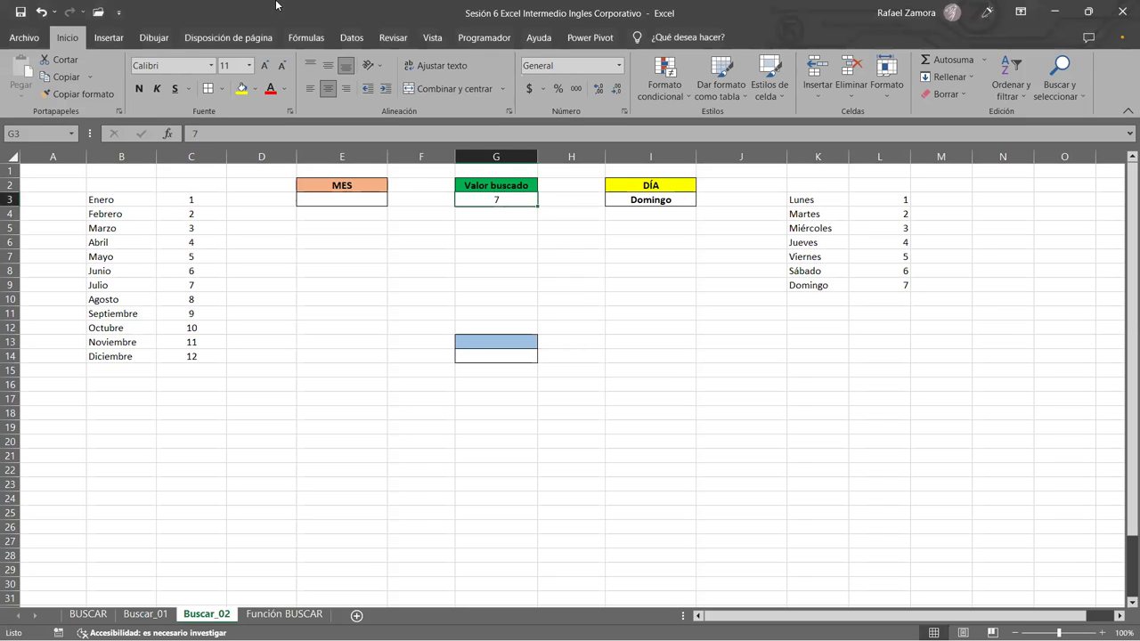
click(336, 201)
text(Enero)
key(Return)
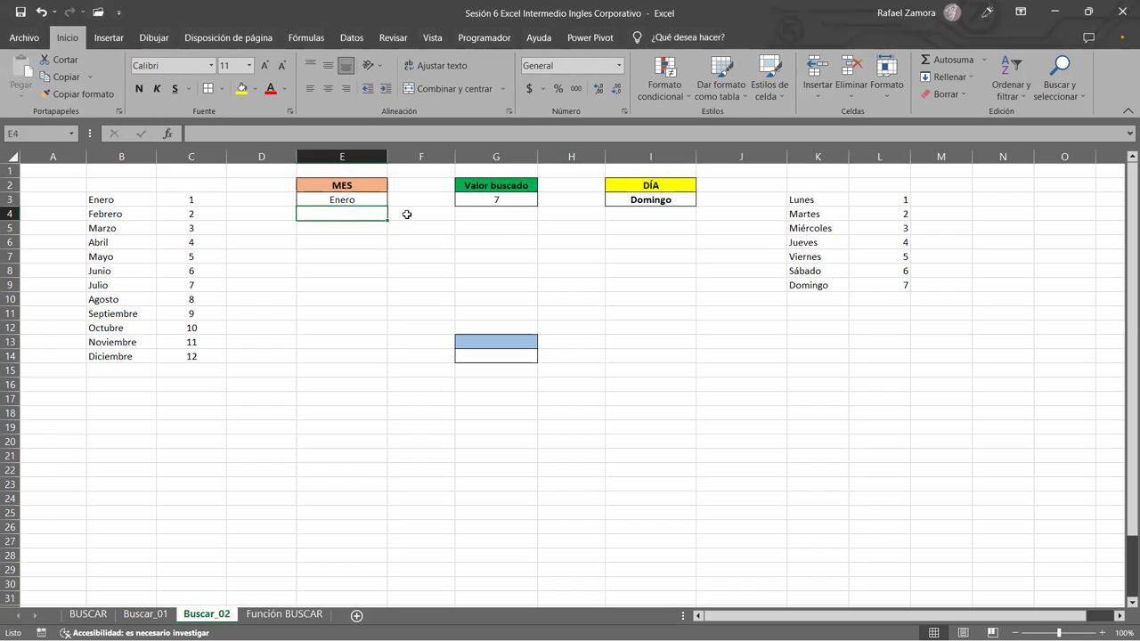
click(362, 197)
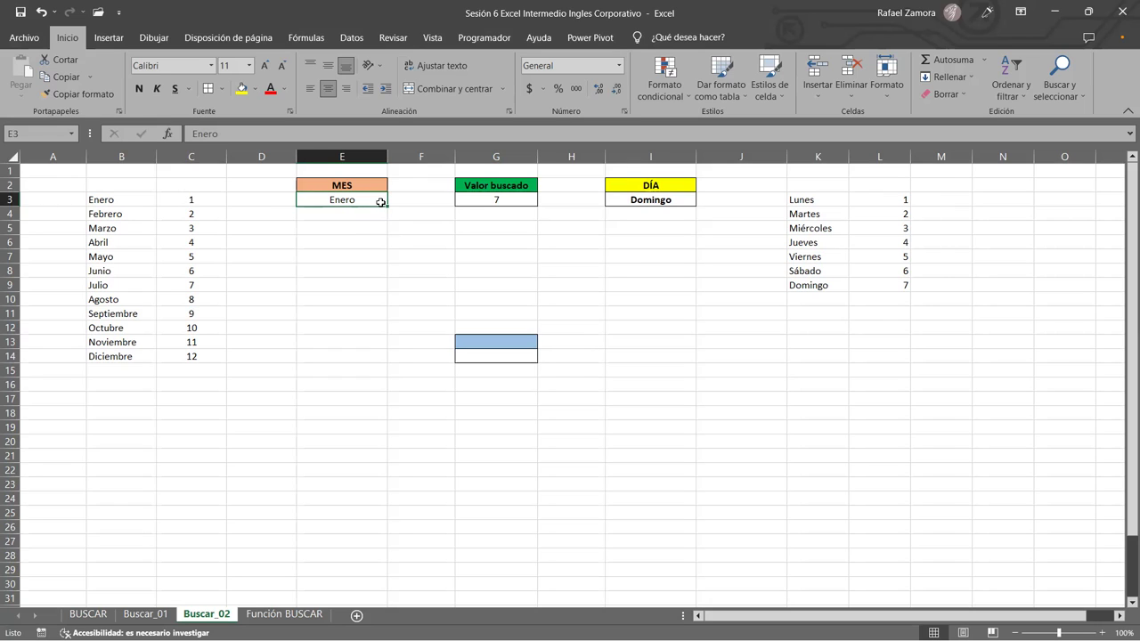
text(})
key(BackSpace)
In E3, type =BUSCAR(G3,{1,2,3,4,5,6,7,8,9,10,11,12; to start the month array.
text(=)
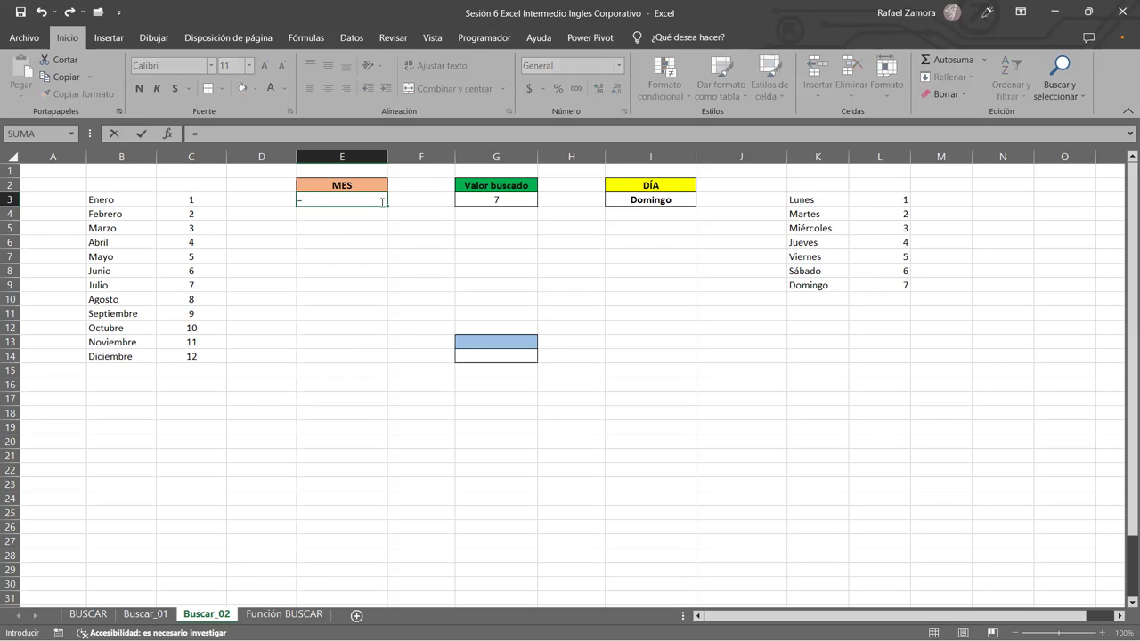
text(buscar)
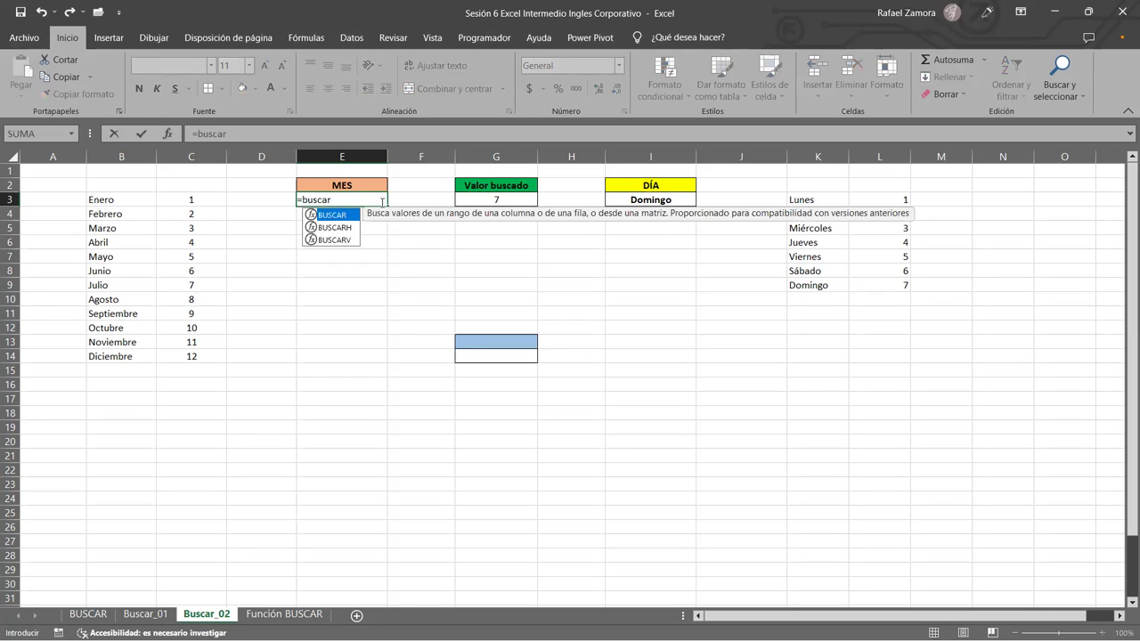
key(Tab)
click(470, 196)
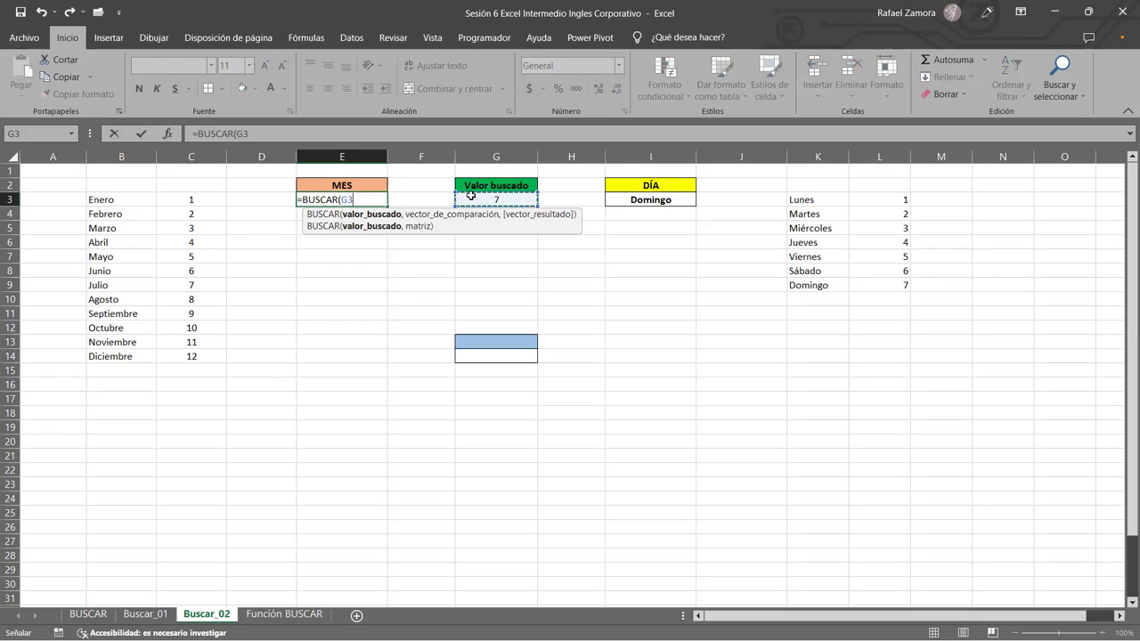
text(,)
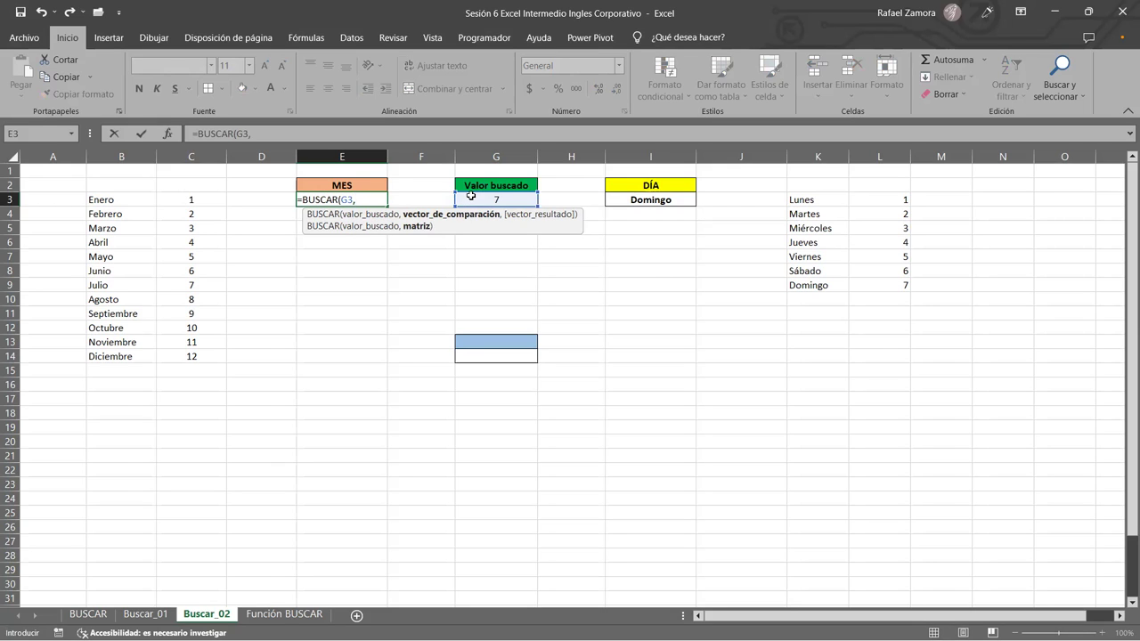
text({)
text(1,2,32)
key(BackSpace)
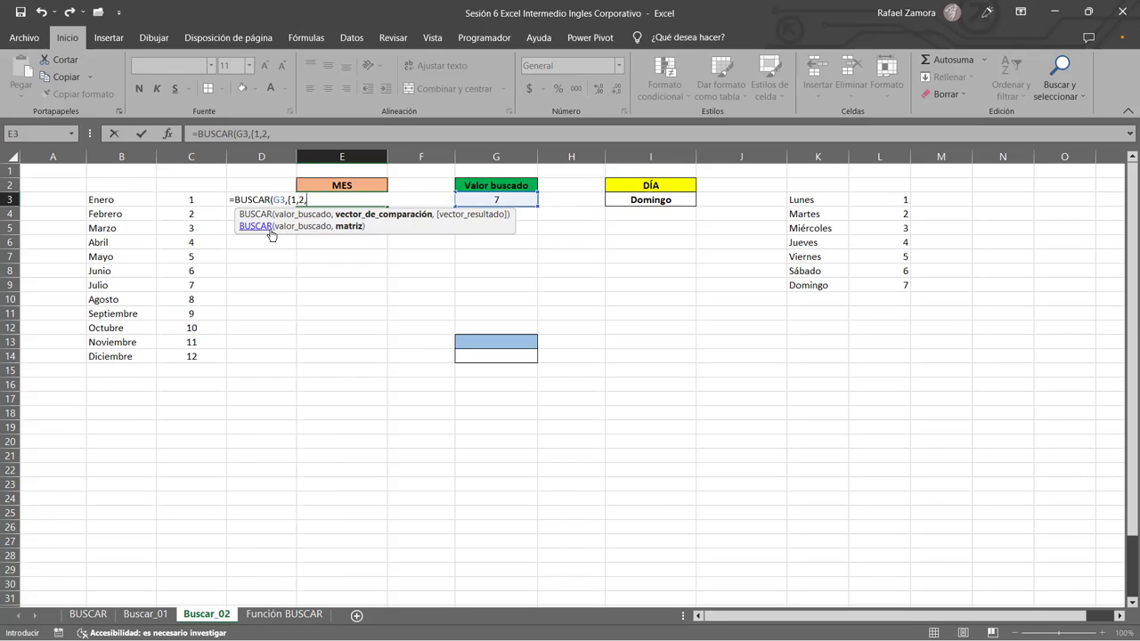
text(,4,5,6,7,8,9,10,11,)
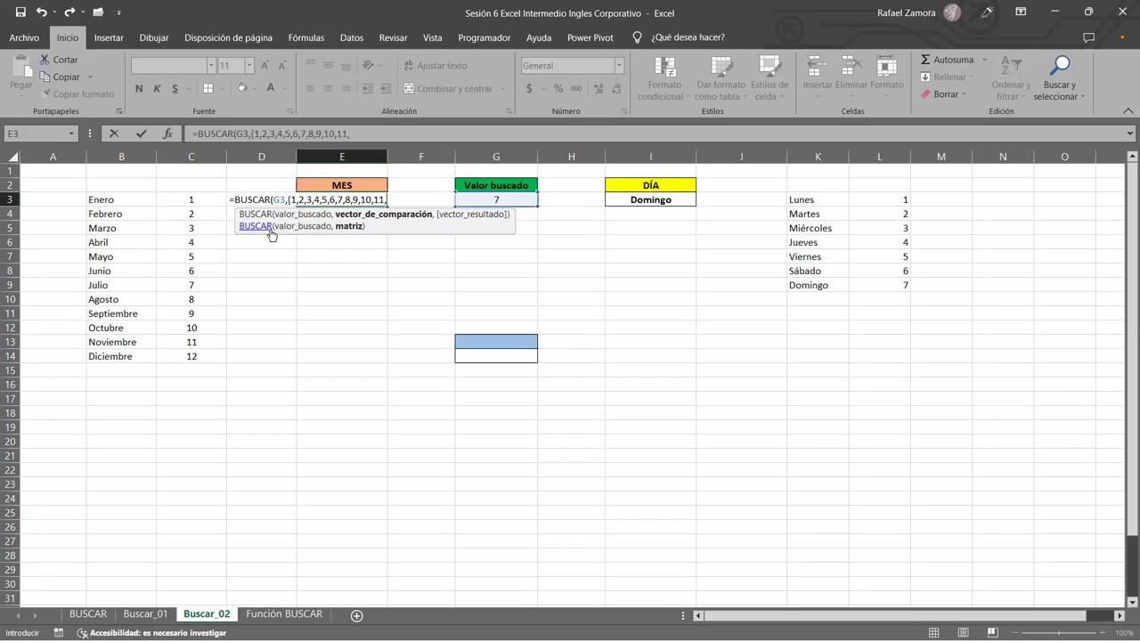
text(12)
text(;)
Add "Enero" through "Diciembre" to the array and close with }) so MES shows Julio.
text("Enero",)
text("Fe)
text(brero)
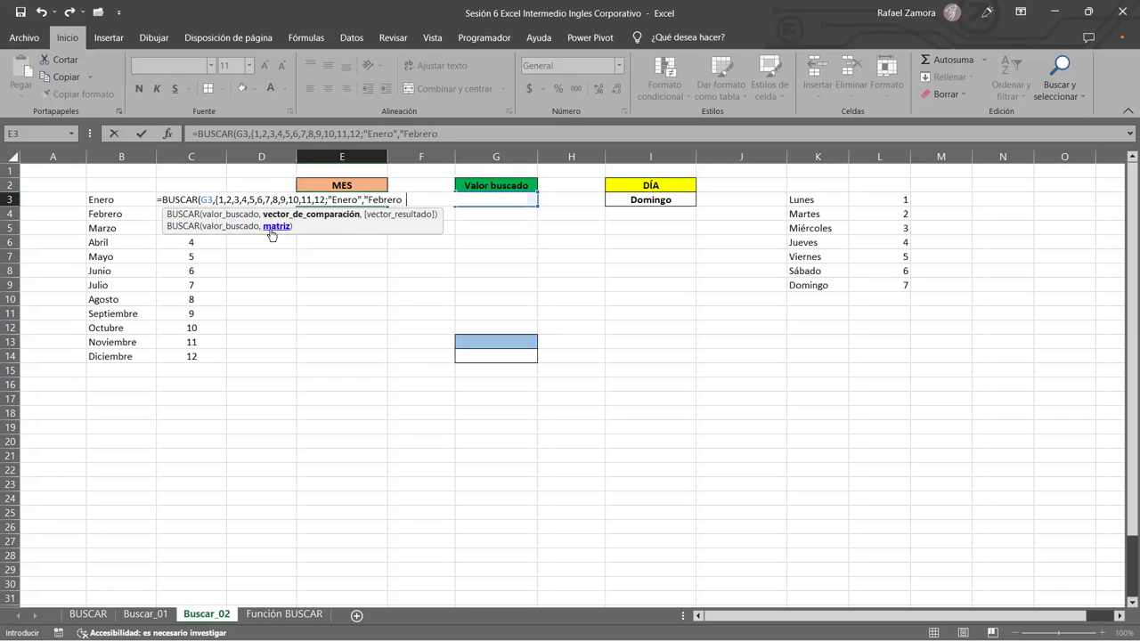
text(",)
text("Marzo")
text(,")
text(Abril")
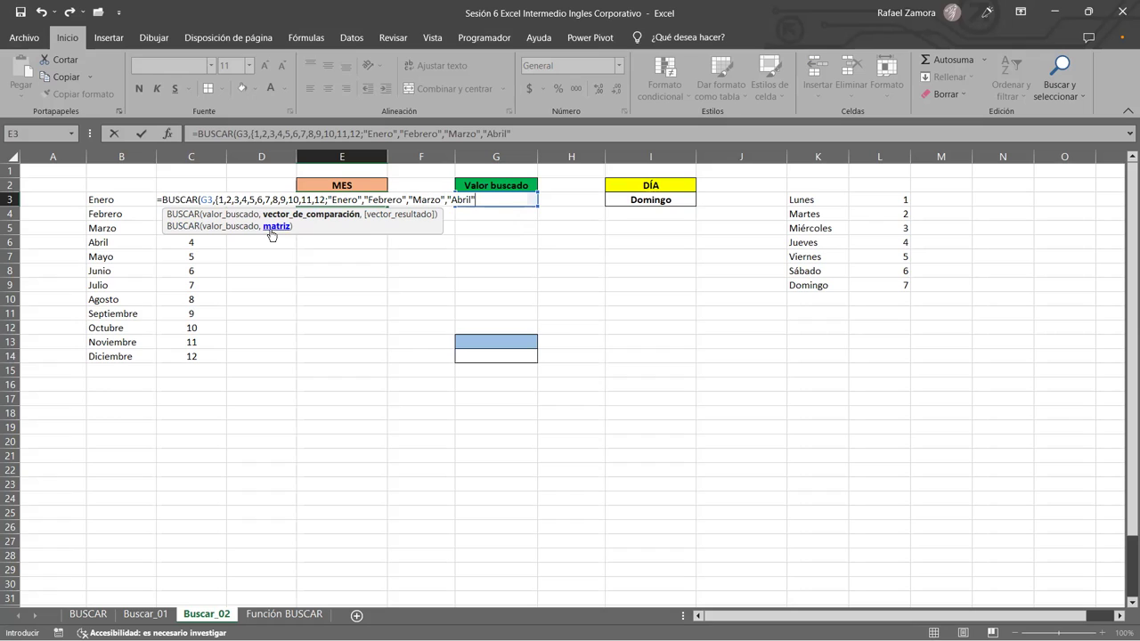
text(,")
text(MAyo)
key(BackSpace)
key(BackSpace)
key(BackSpace)
text(ayo")
text(,)
text(Ju)
text(nio",")
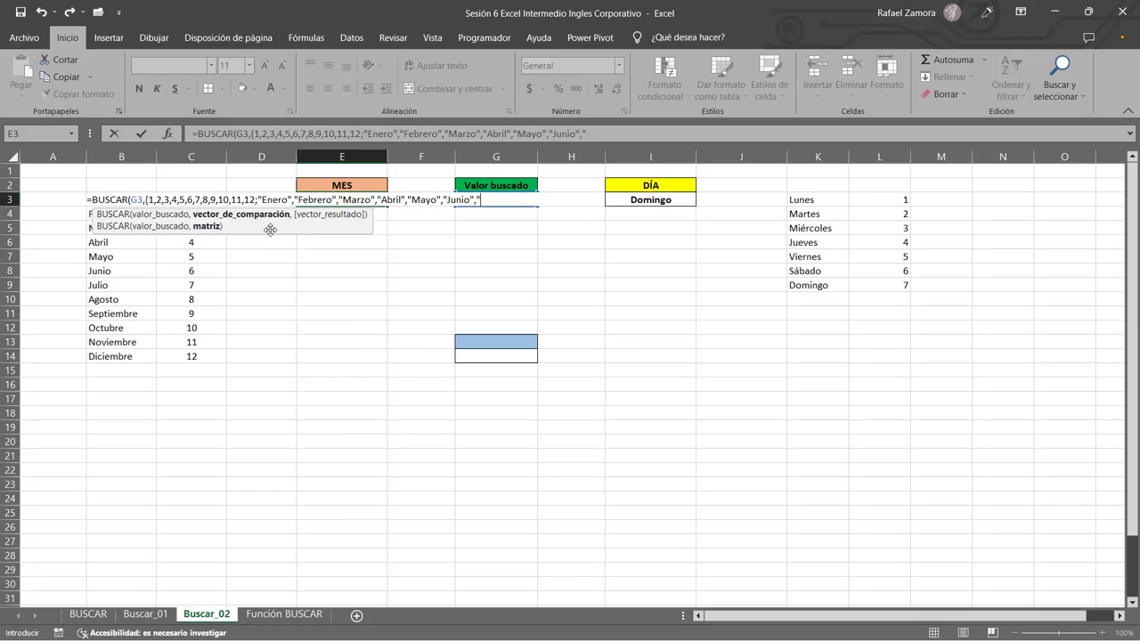
text(Julio")
text(,)
text(Agosto")
text(,)
text( Septiembre",)
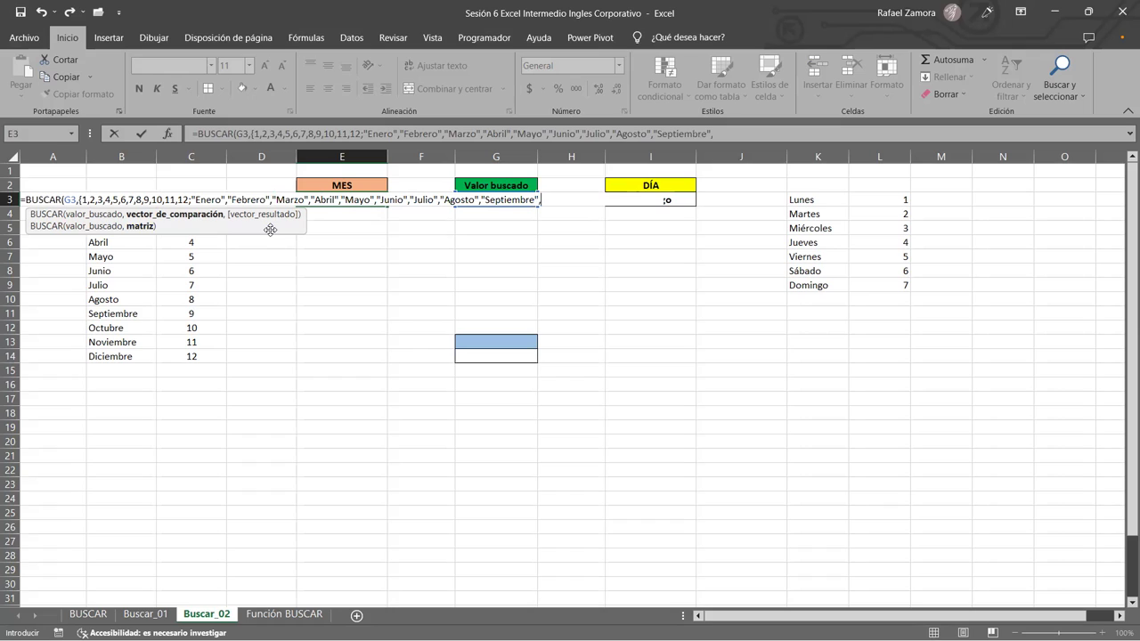
text(")
text(Agos)
text(\\)
key(BackSpace)
key(BackSpace)
key(BackSpace)
key(BackSpace)
key(BackSpace)
text(Octubre)
text(",)
text("No)
text(viembre","Dic)
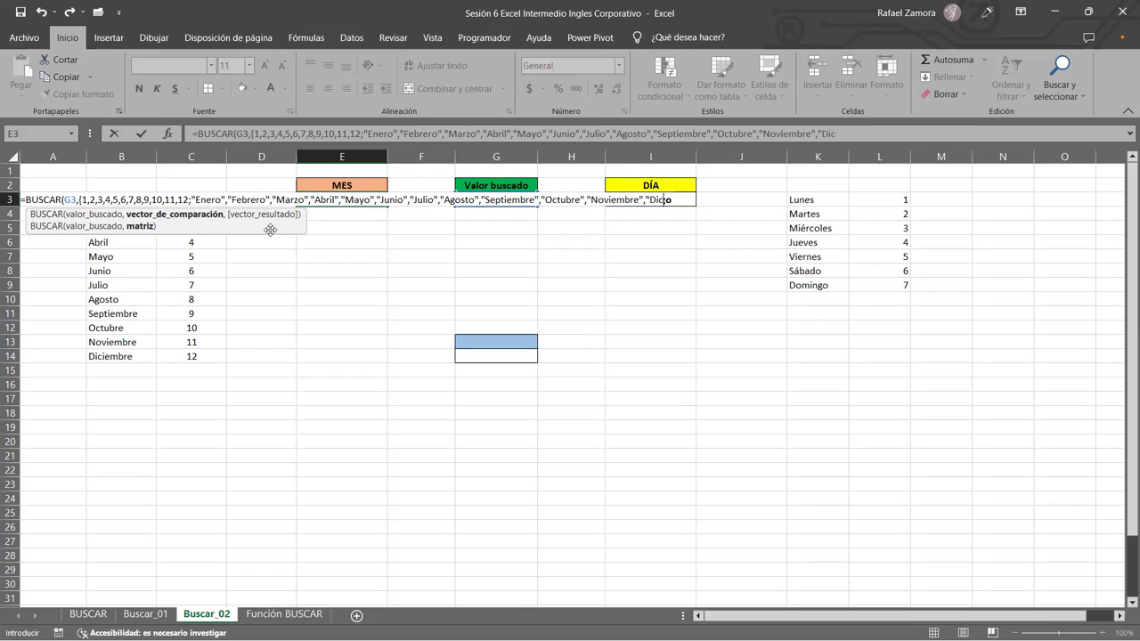
text(iembre)
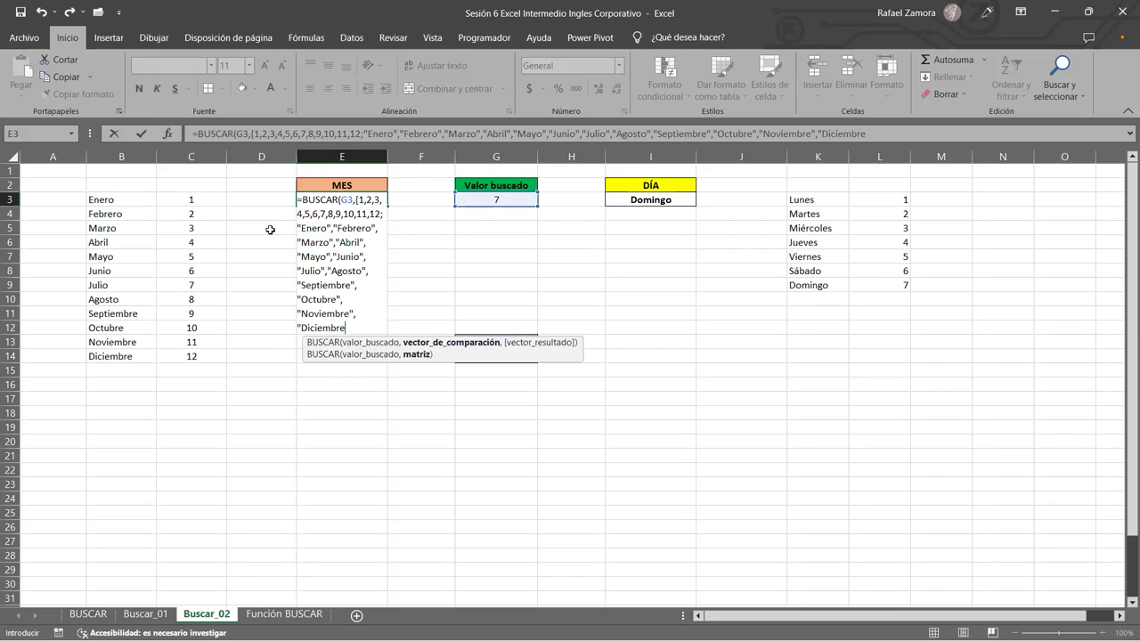
text(")
text(}))
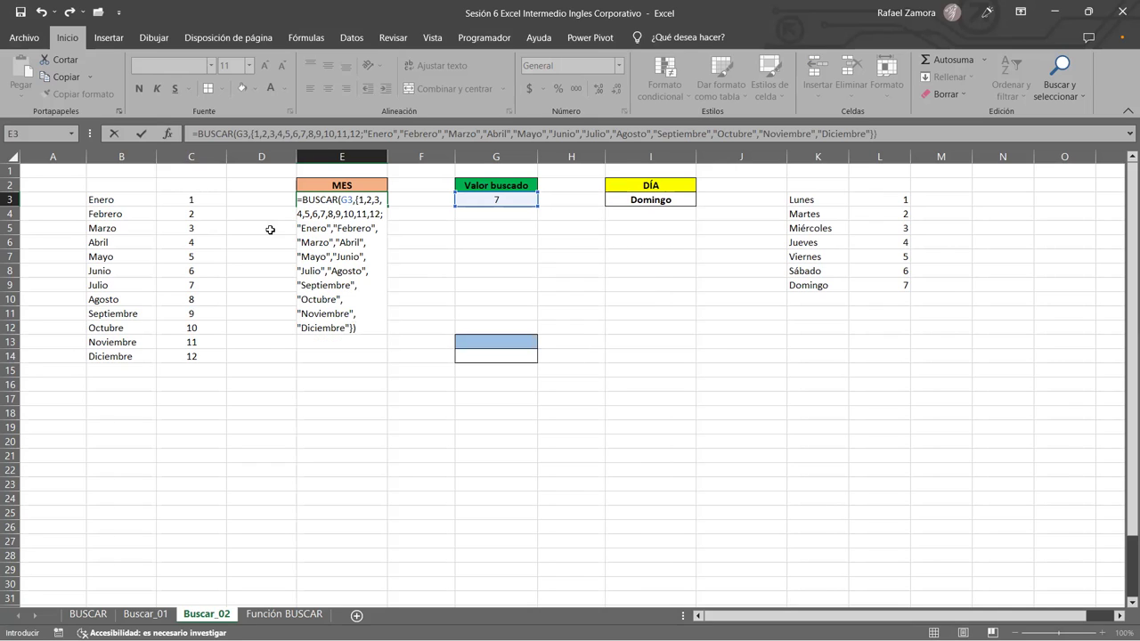
key(Return)
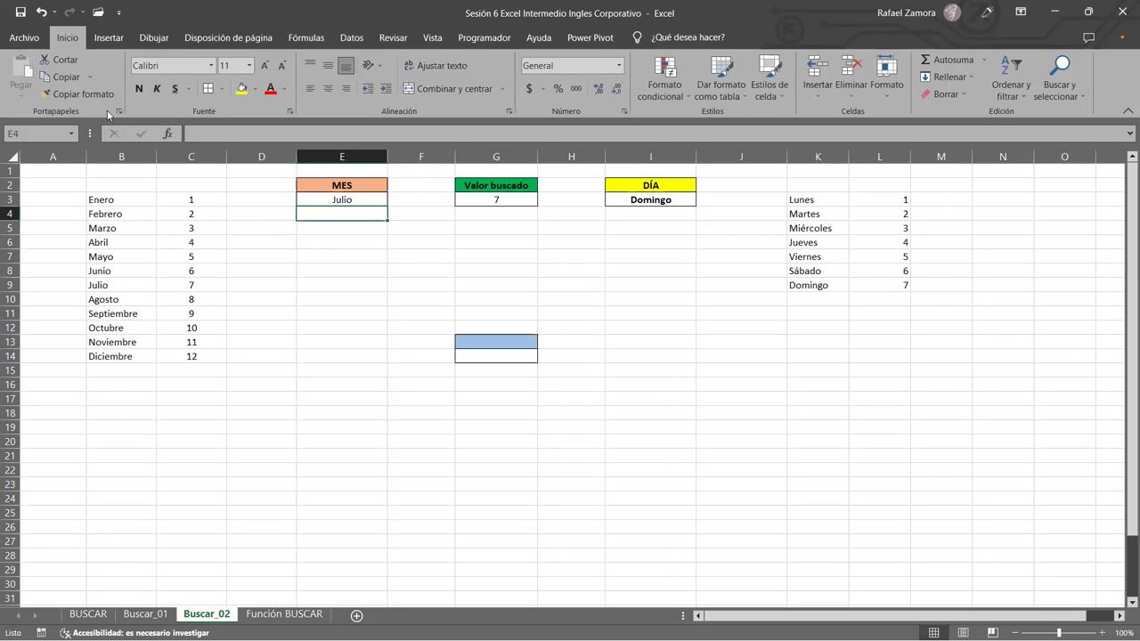
Set Valor buscado to 4 and compare the result against the month list B3:C15.
click(201, 285)
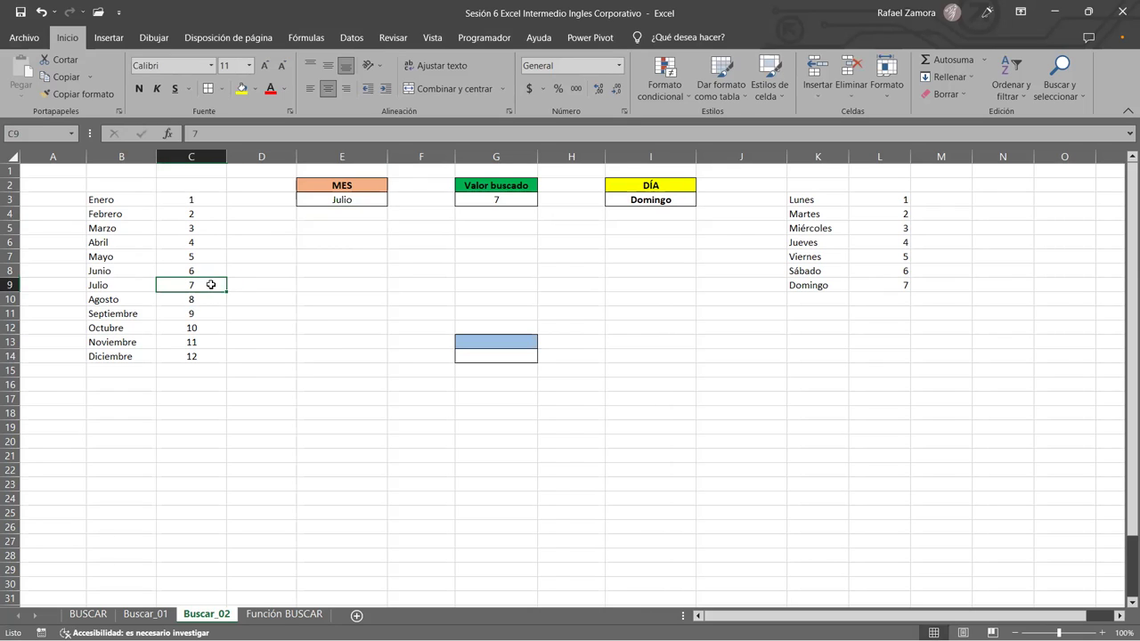
click(523, 205)
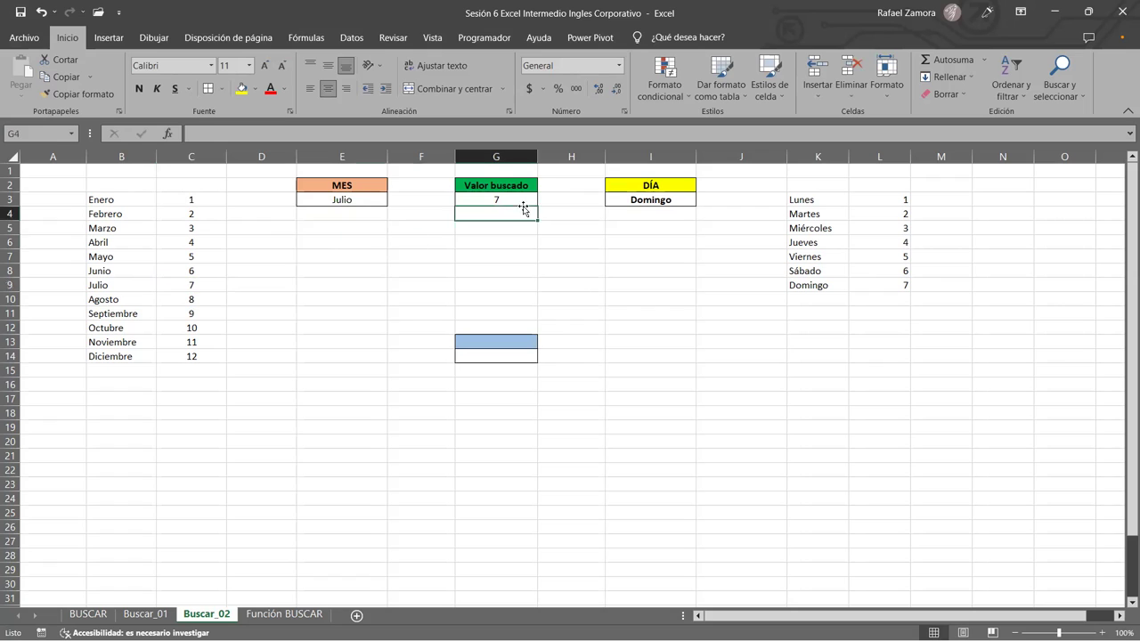
text(4)
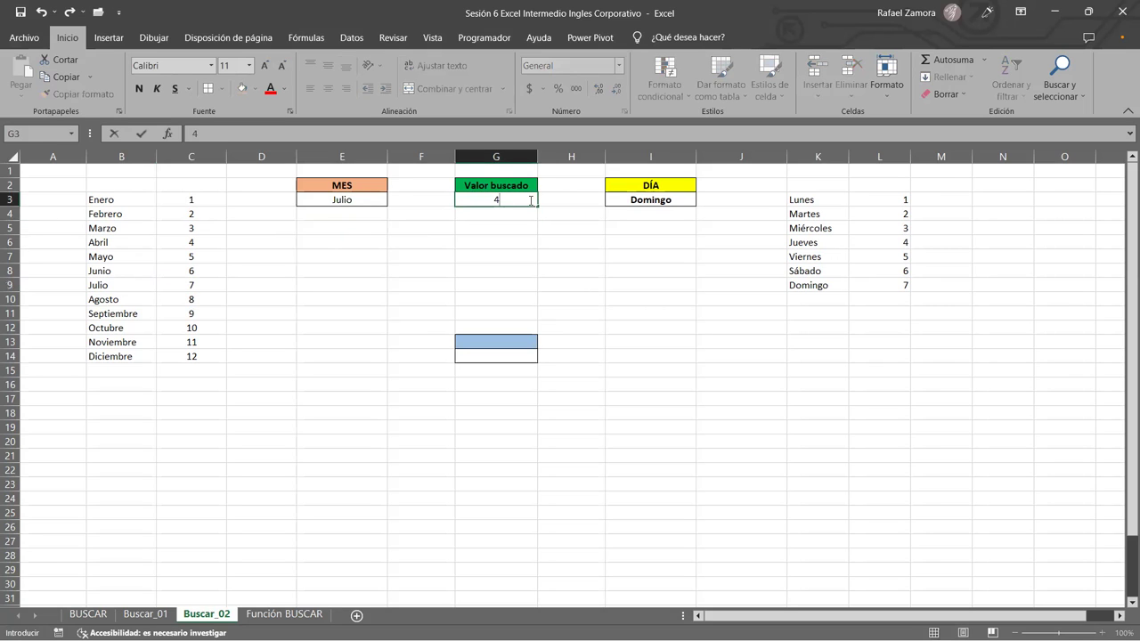
key(ctrl+Return)
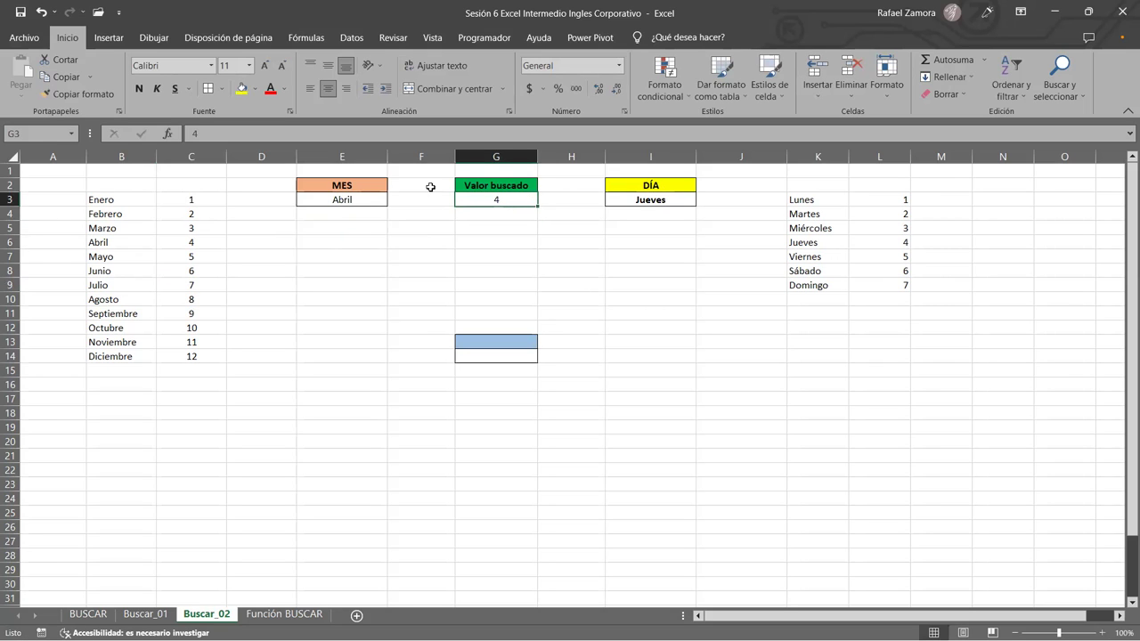
click(196, 239)
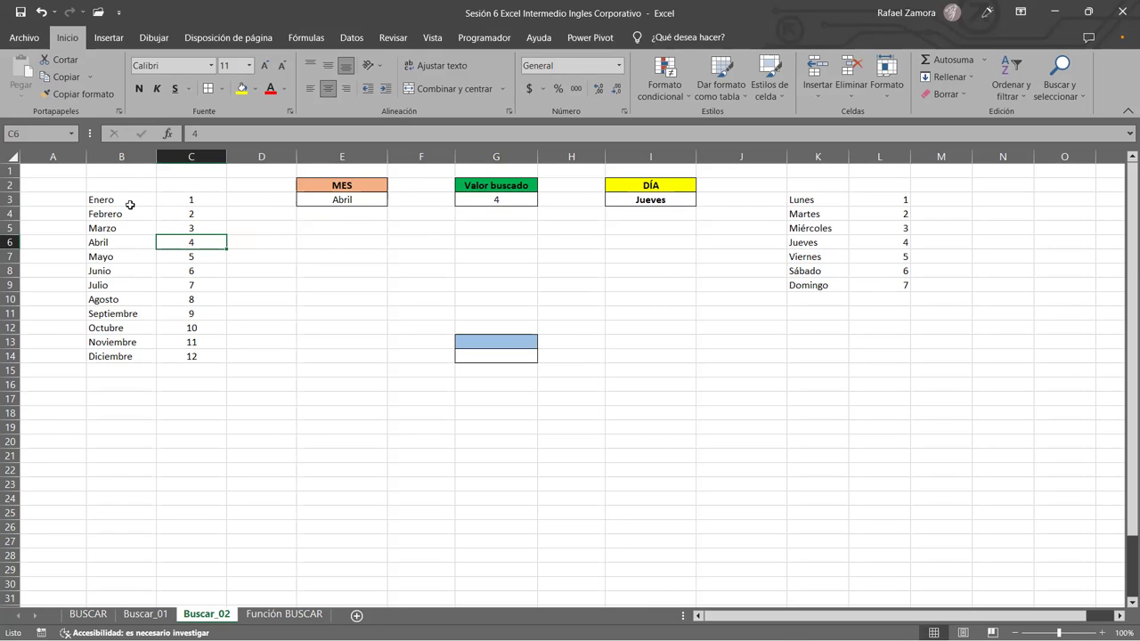
drag(130, 204, 207, 366)
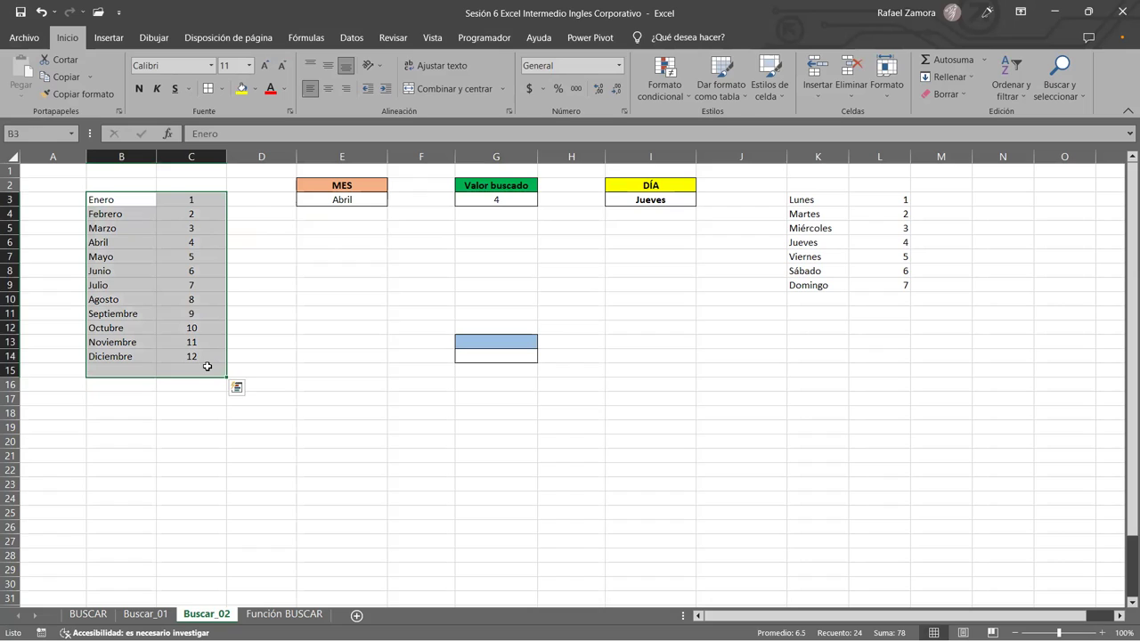
Change Valor buscado in G3 to 8.
click(526, 348)
click(490, 200)
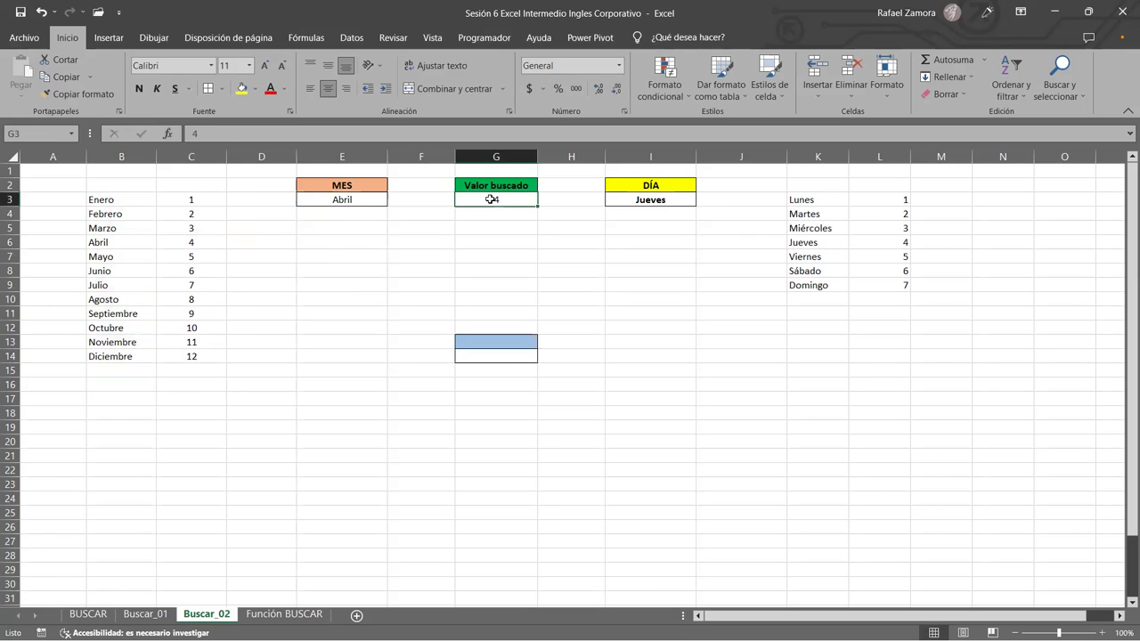
text(8)
key(ctrl+Return)
Enter 9 in G3 and review the MES formula in E3.
text(9)
key(ctrl+Return)
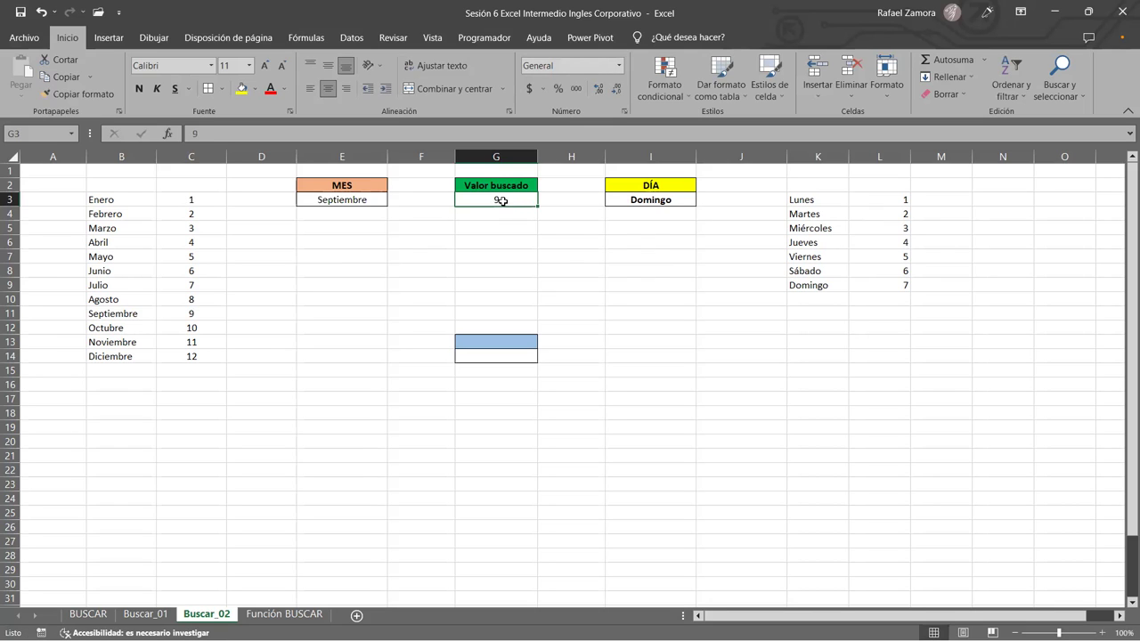
click(344, 200)
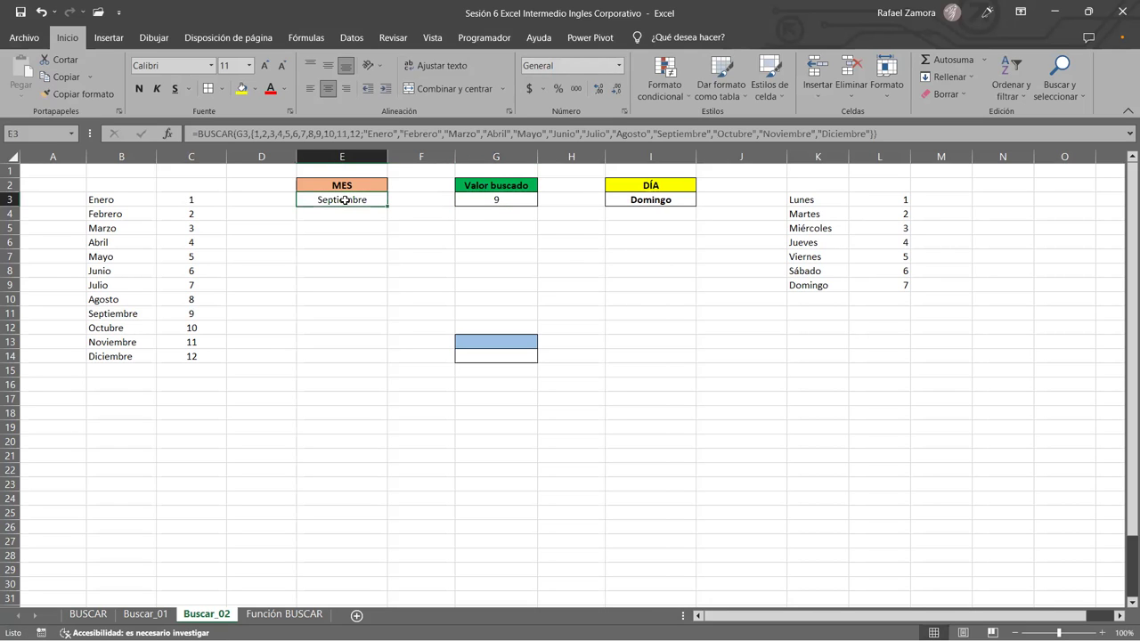
click(491, 205)
Enter 10, 11, 12 and 15 in G3, leaving MES on Diciembre.
text(10)
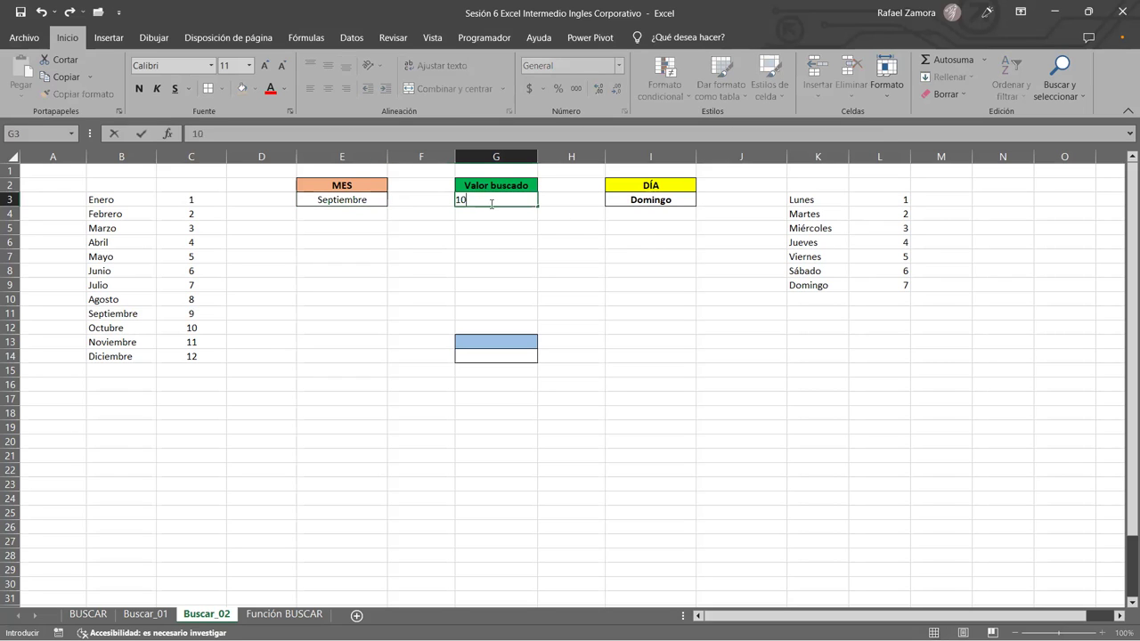
key(ctrl+Return)
text(11)
key(ctrl+Return)
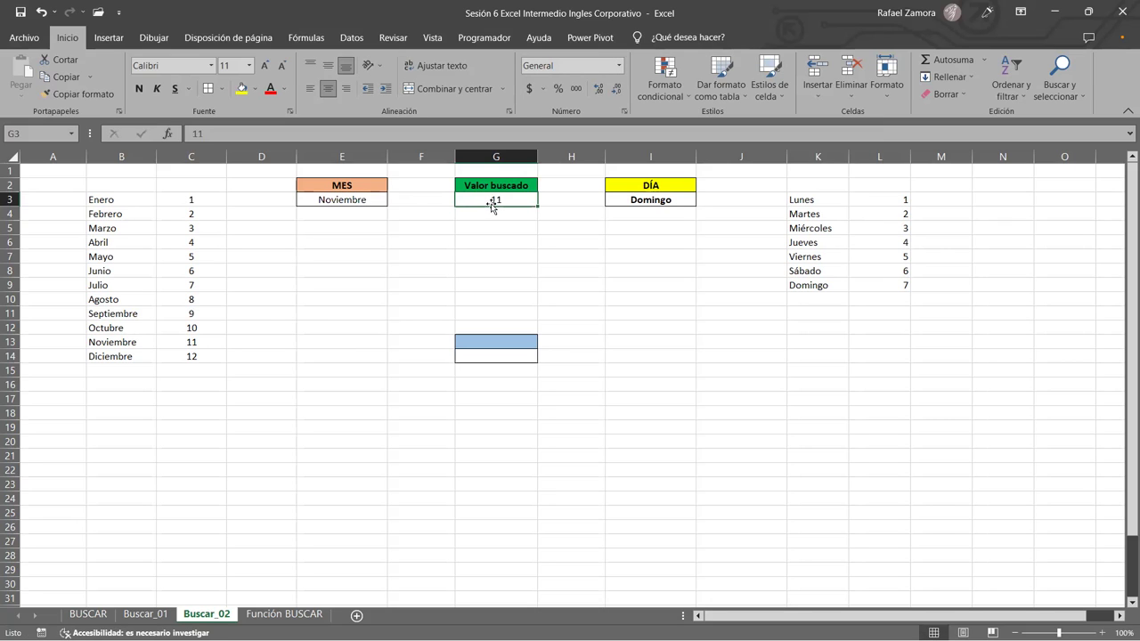
text(12)
key(ctrl+Return)
text(15)
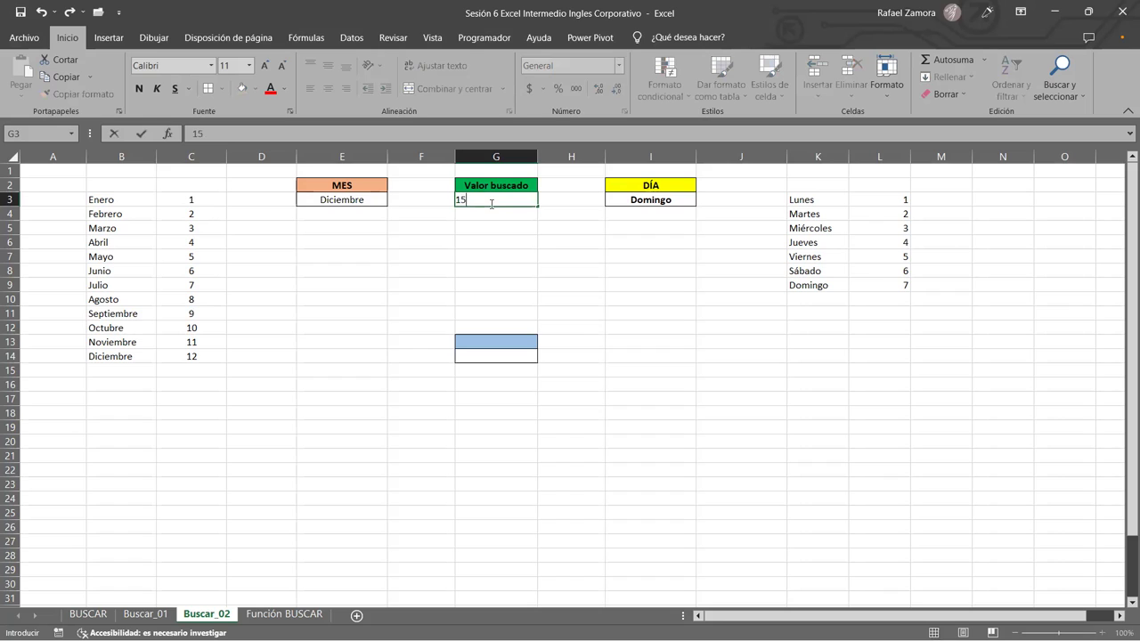
key(ctrl+Return)
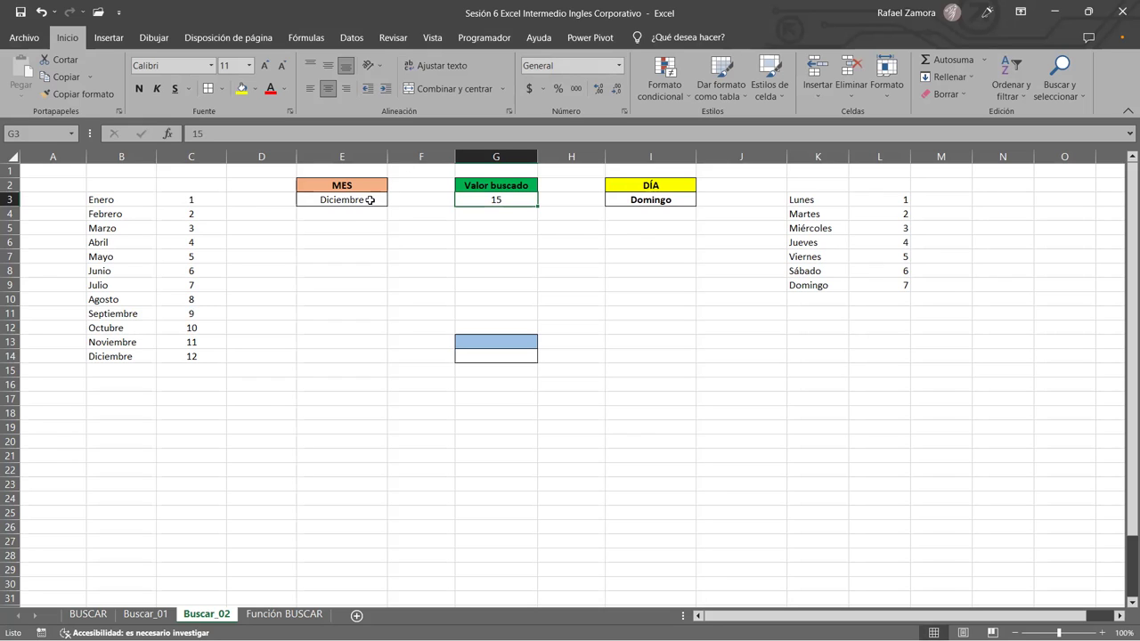
click(363, 200)
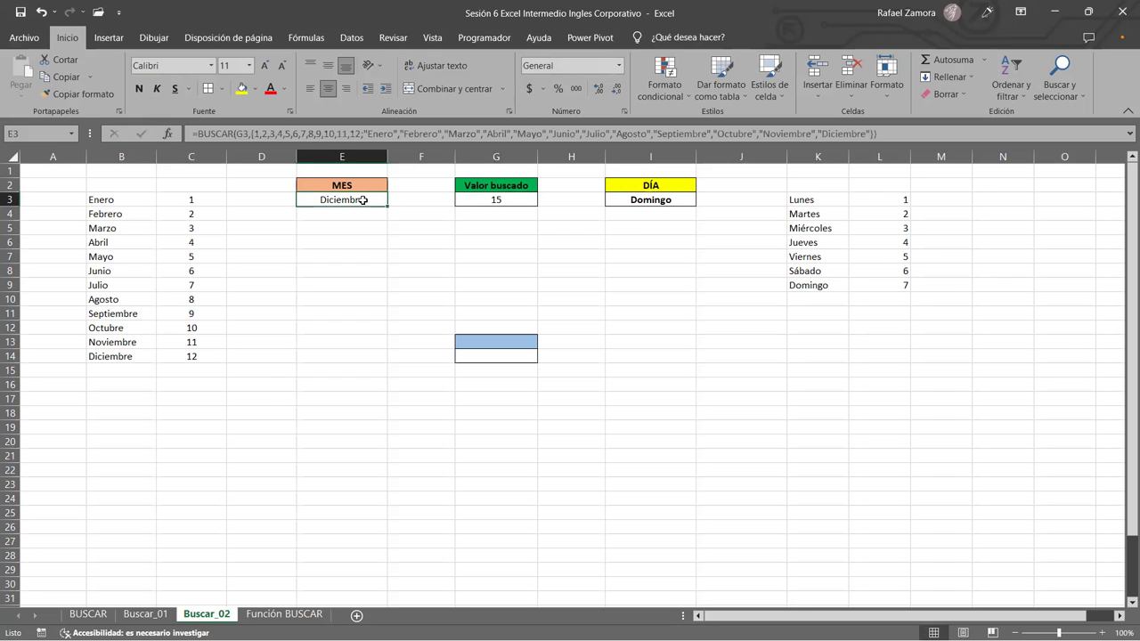
click(681, 202)
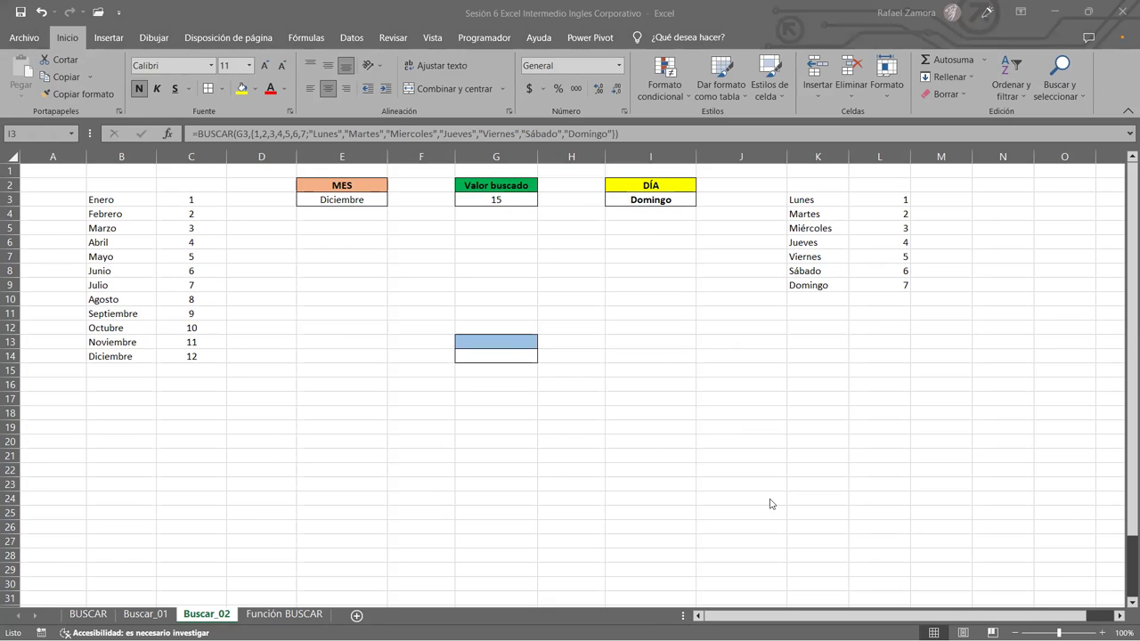
key(alt+Tab)
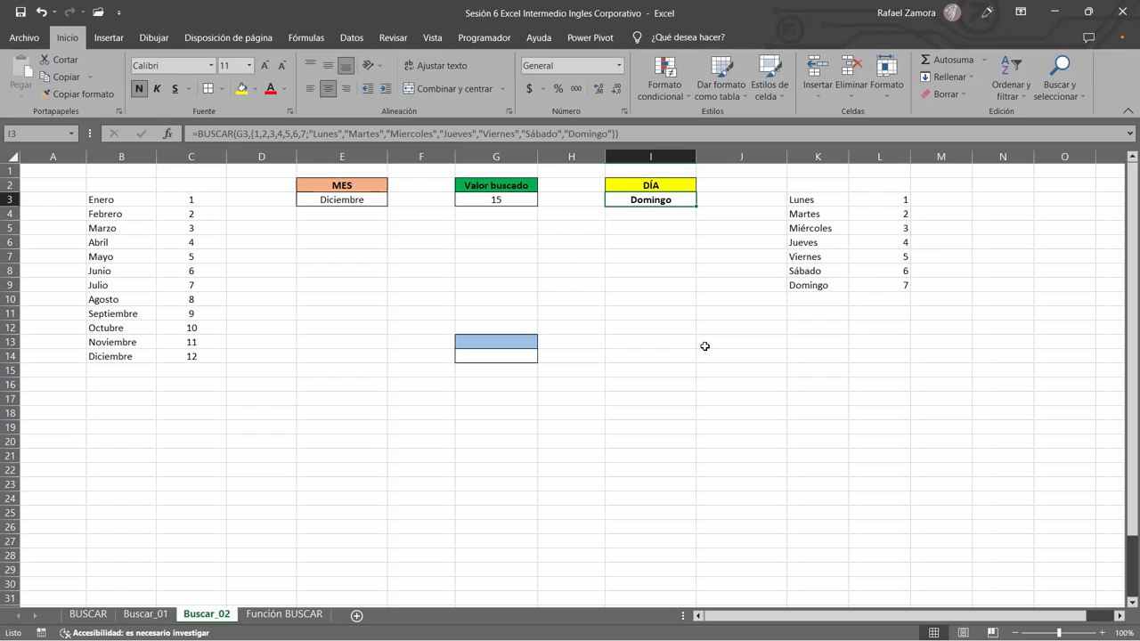
Leave G3's lookup value 15 unchanged and review I3's BUSCAR formula, recommitting it to return Domingo.
double_click(468, 195)
key(Escape)
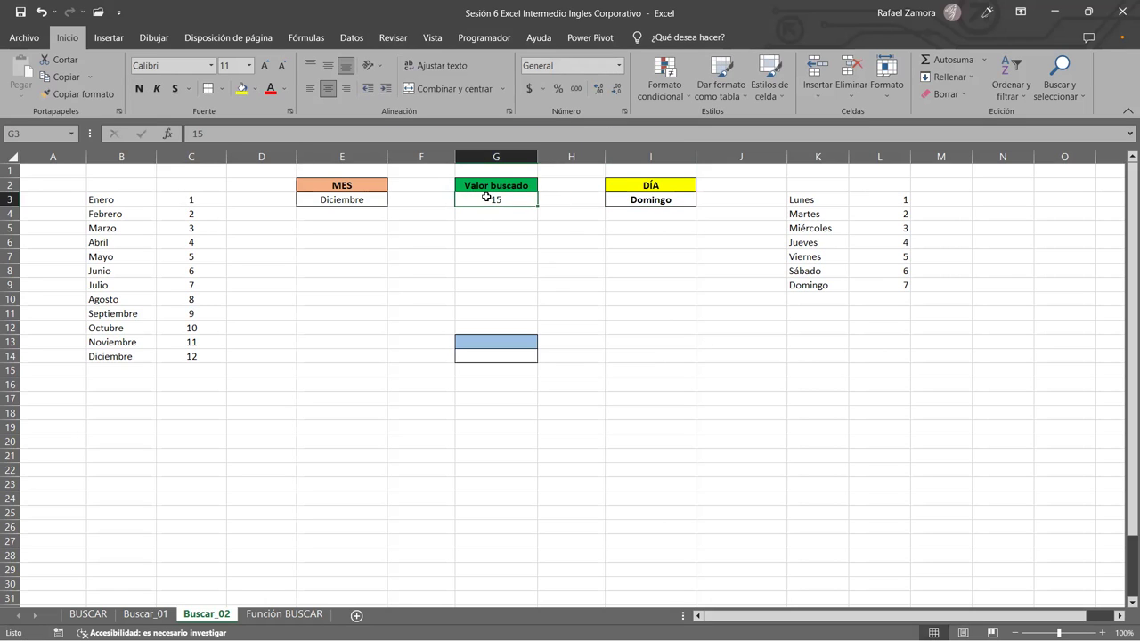
double_click(668, 200)
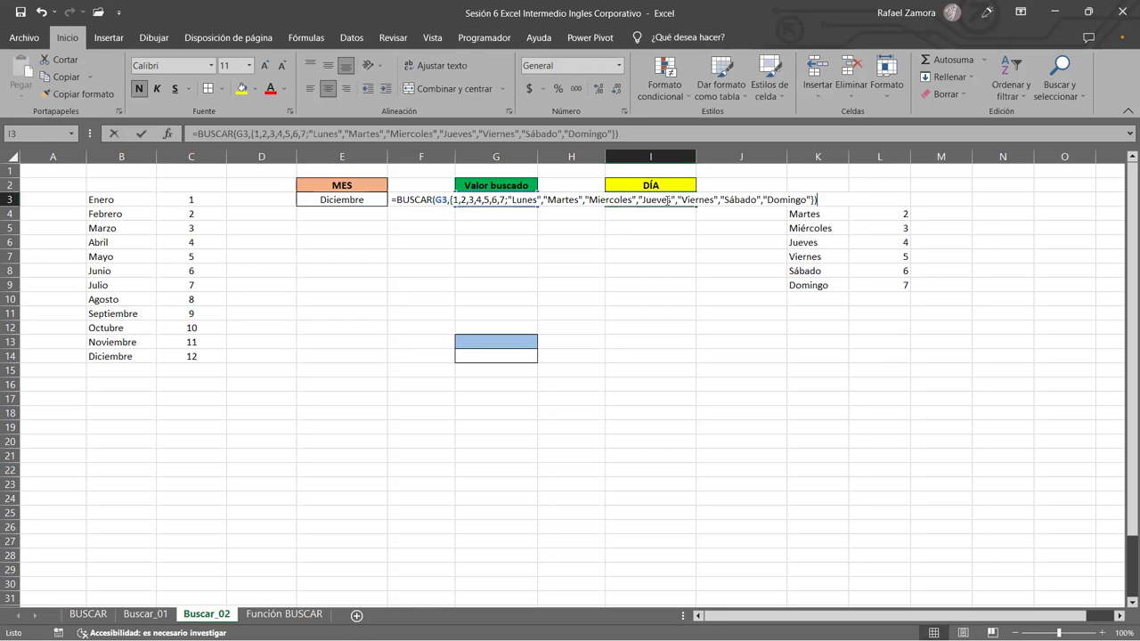
click(439, 200)
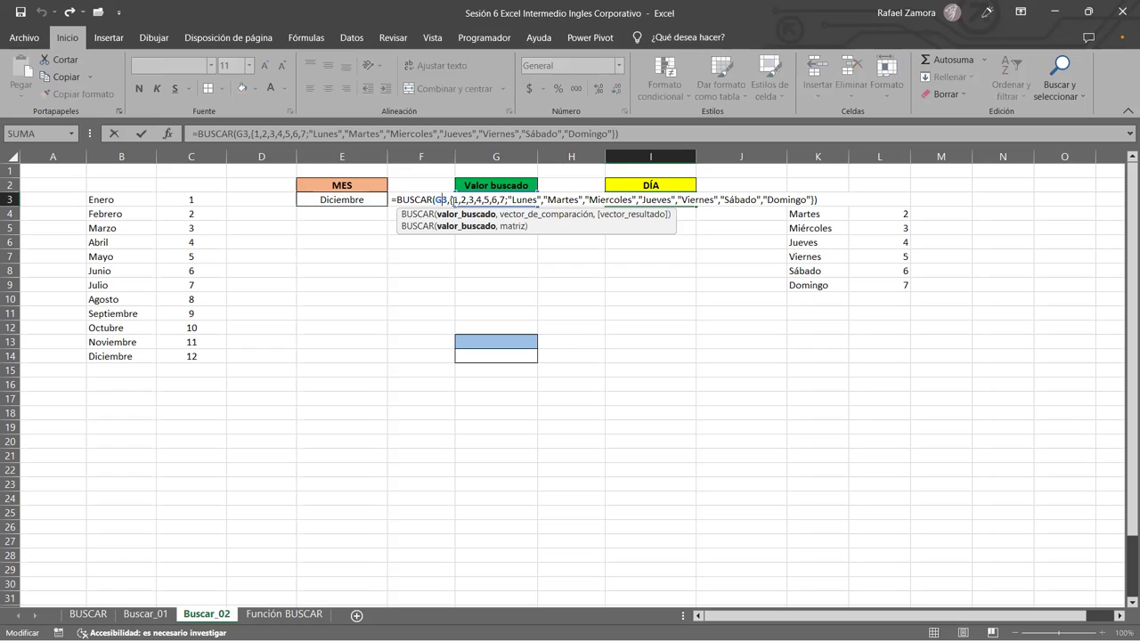
click(451, 200)
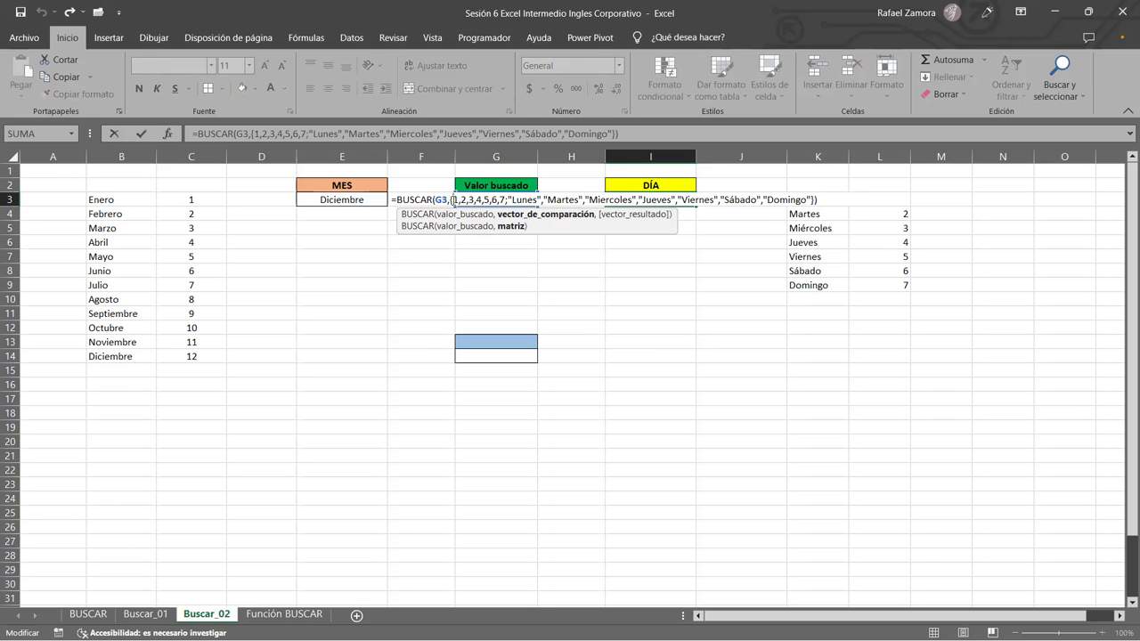
key(Return)
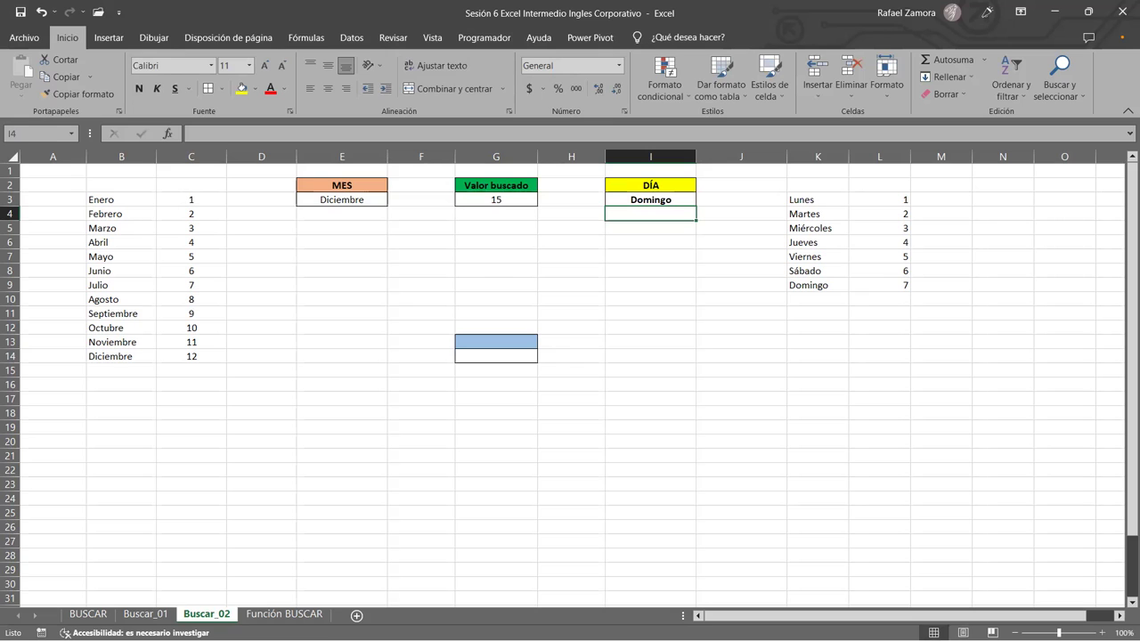
Copy on the Función BUSCAR sheet, select its anaranjado colour cell, then return to Buscar_02.
click(650, 313)
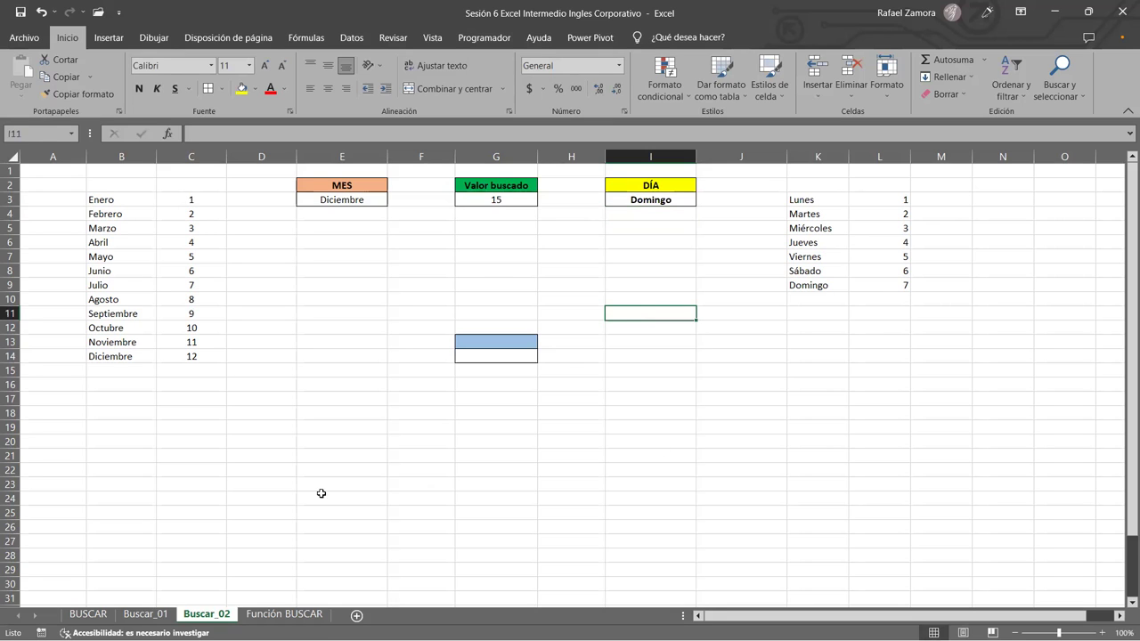
click(295, 614)
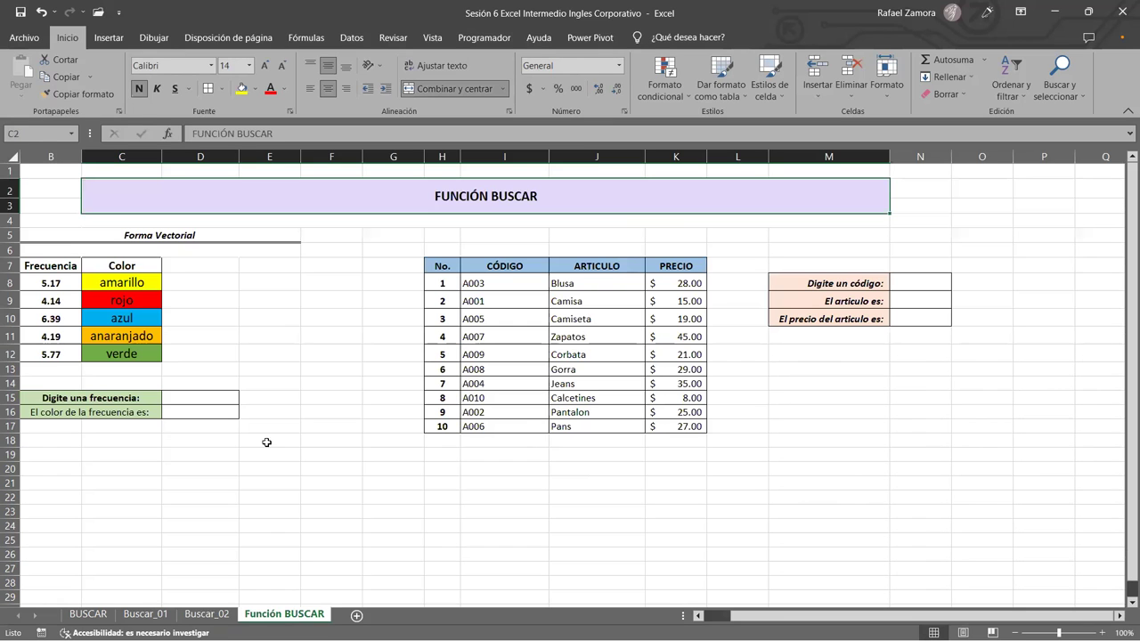
key(ctrl+c)
click(155, 331)
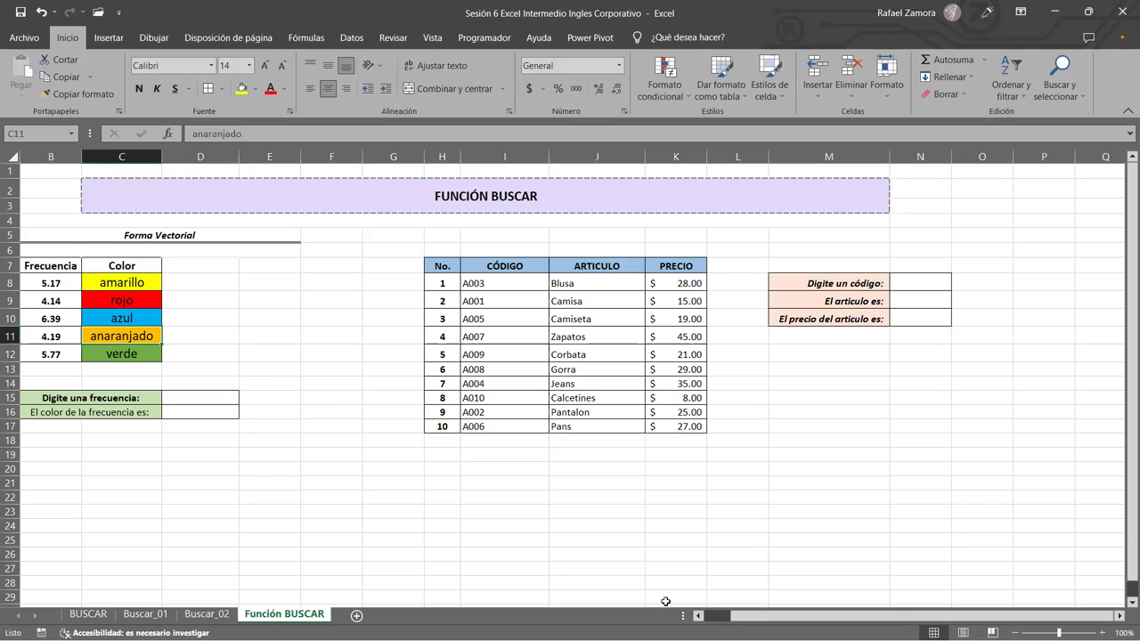
click(212, 614)
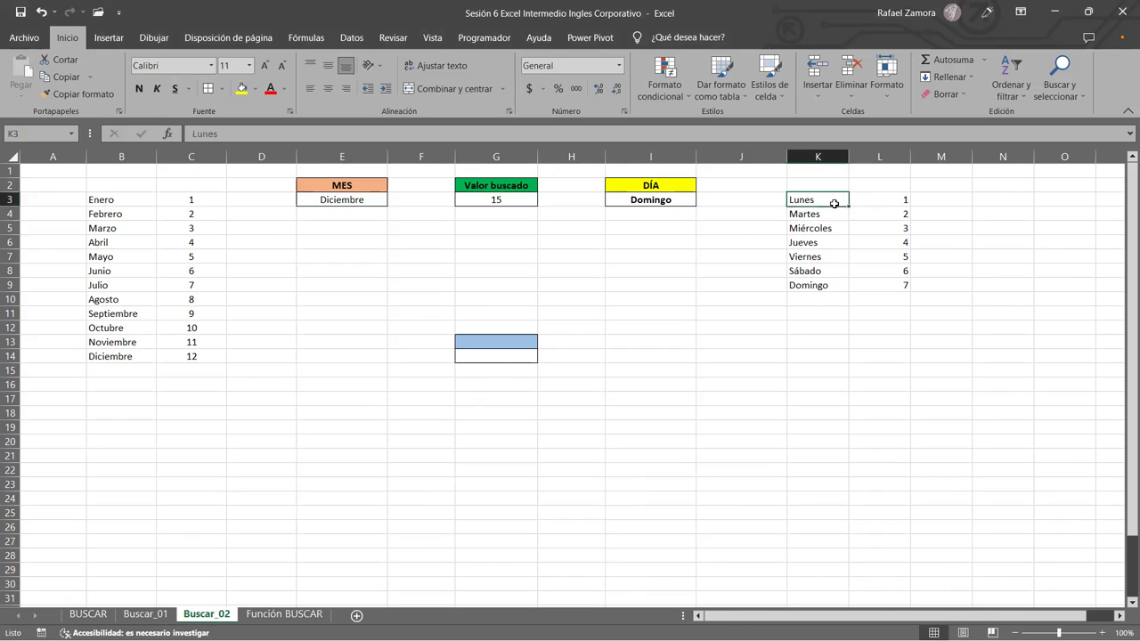
Select the weekday list K3:L10, lookup value G3 and empty cell I18, then edit I3's formula in place.
drag(834, 199, 891, 300)
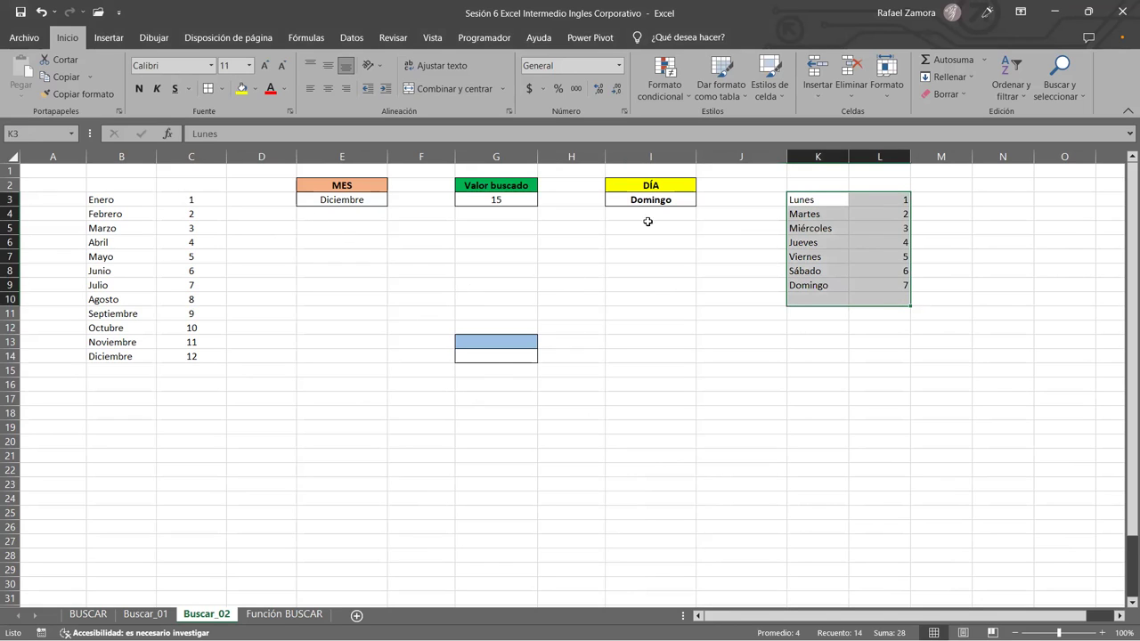
click(517, 199)
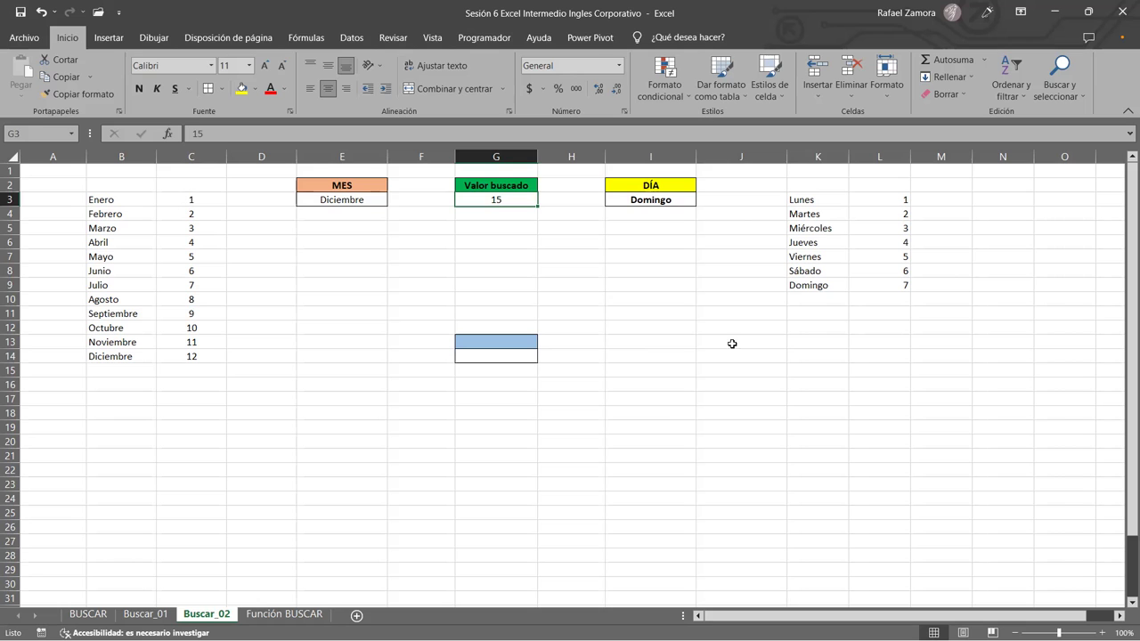
click(684, 411)
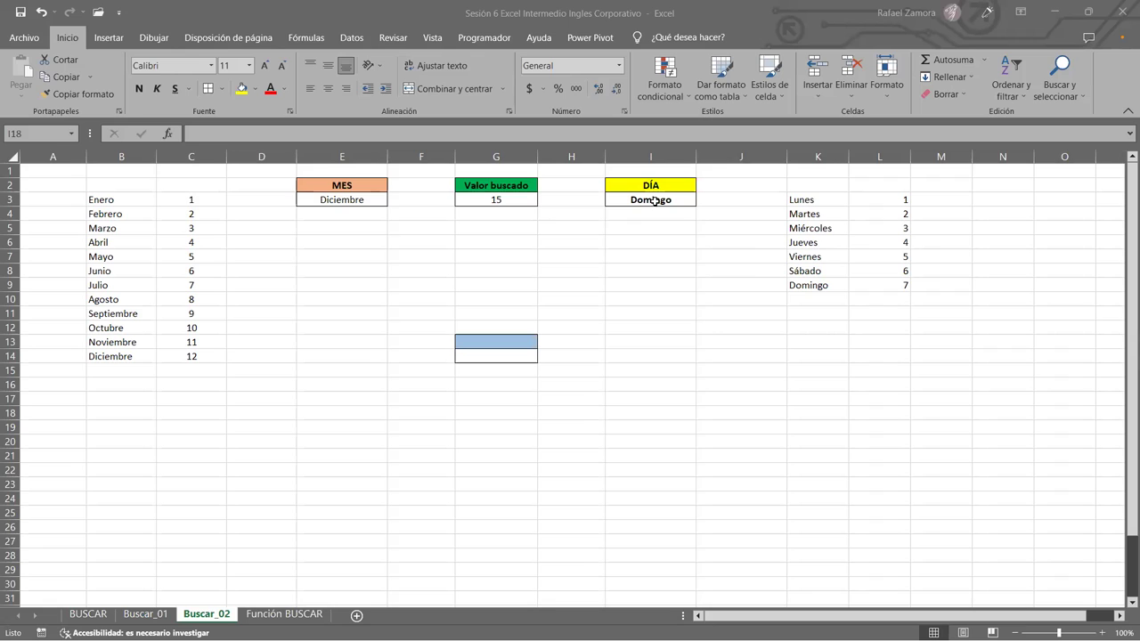
double_click(671, 200)
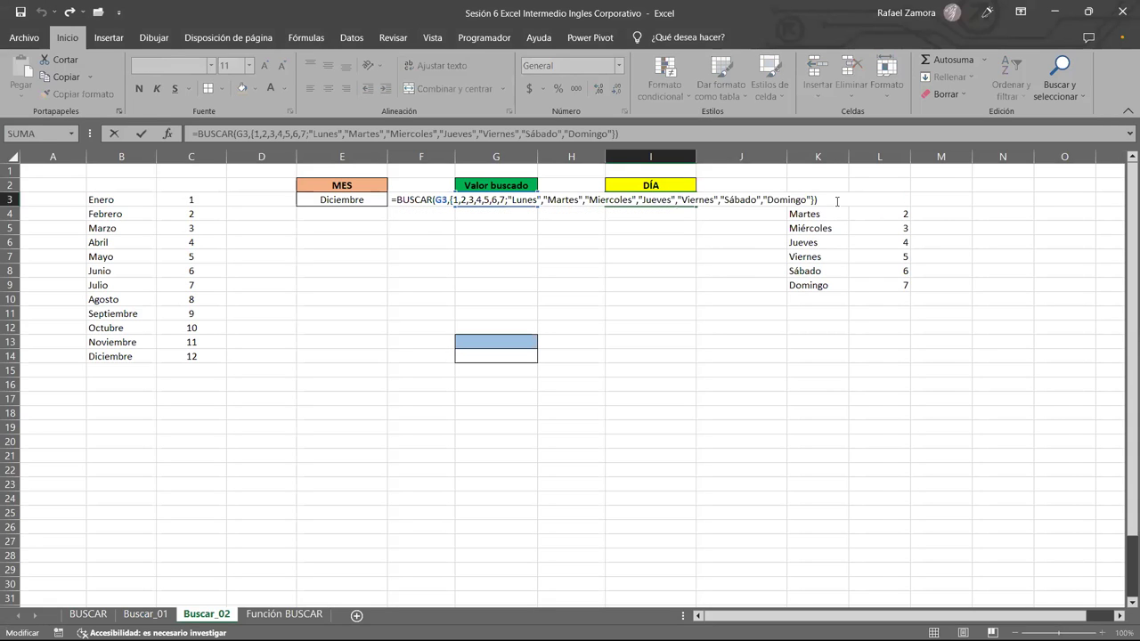